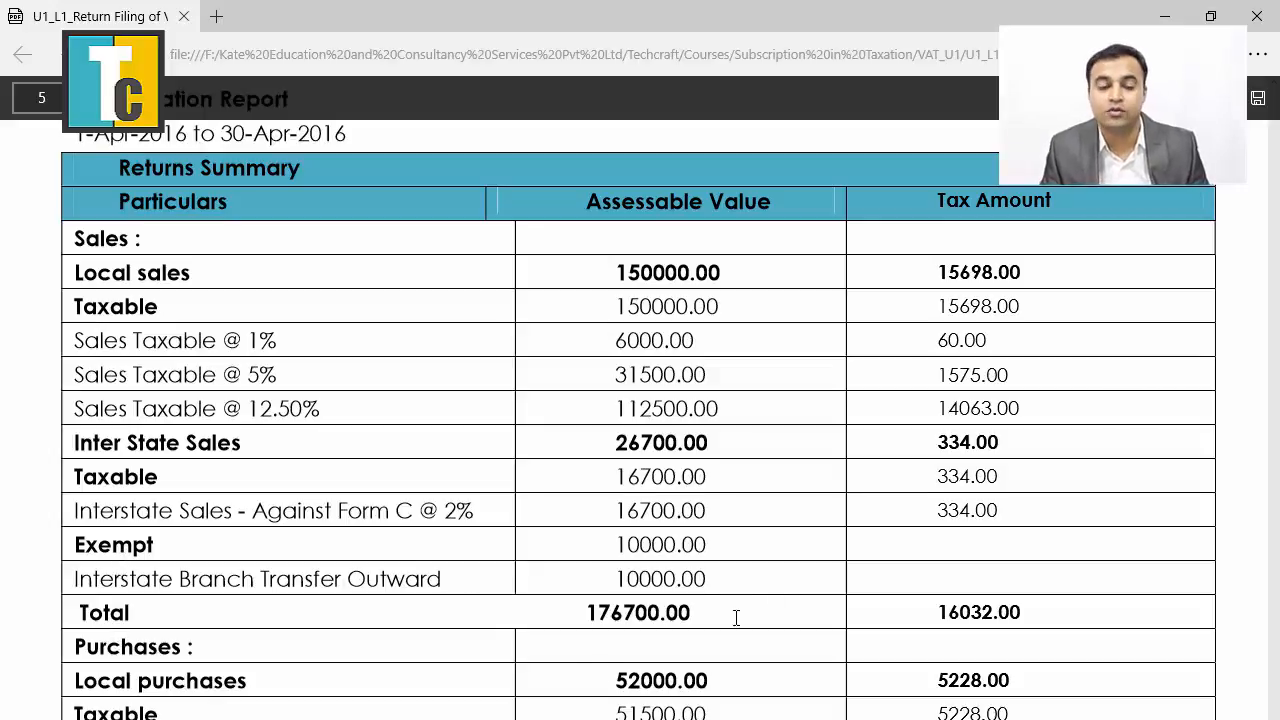
# Review the transactions on the Sales Annexure and Purchase Annexure sheets.
pyautogui.scroll(-2, 588, 680)
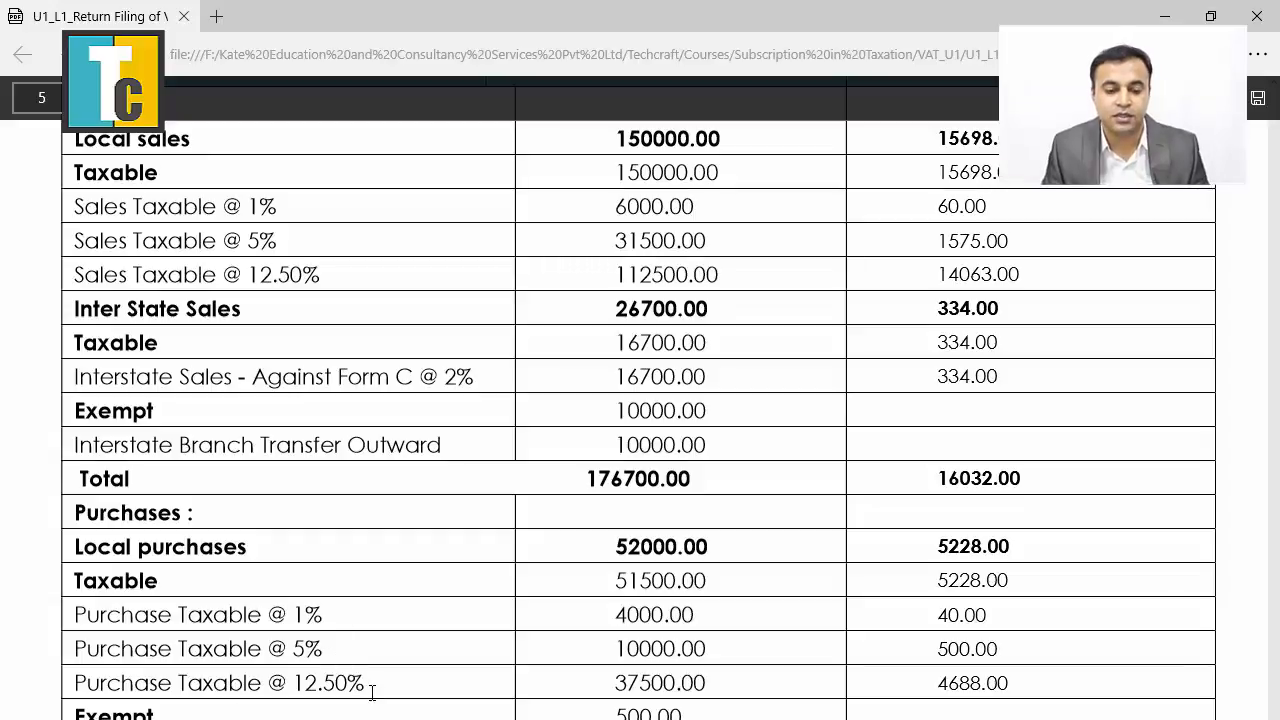
pyautogui.scroll(-2, 372, 692)
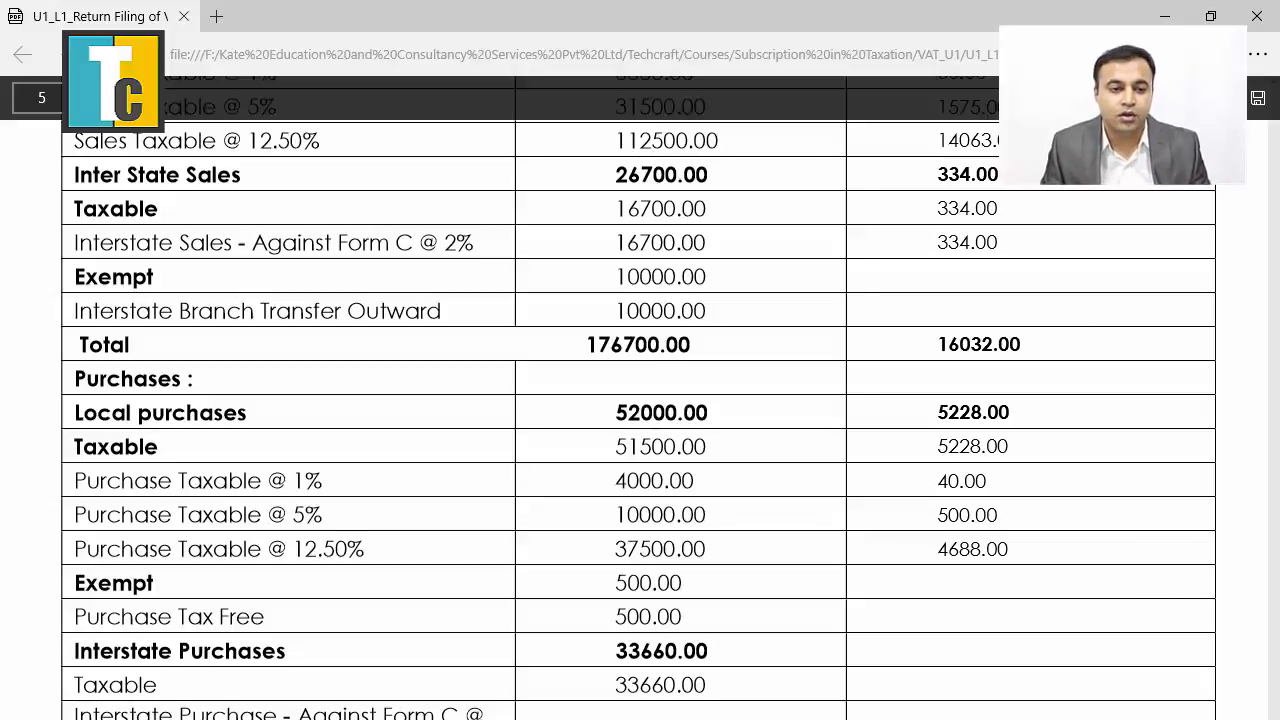
pyautogui.scroll(2, 640, 400)
pyautogui.scroll(2, 640, 400)
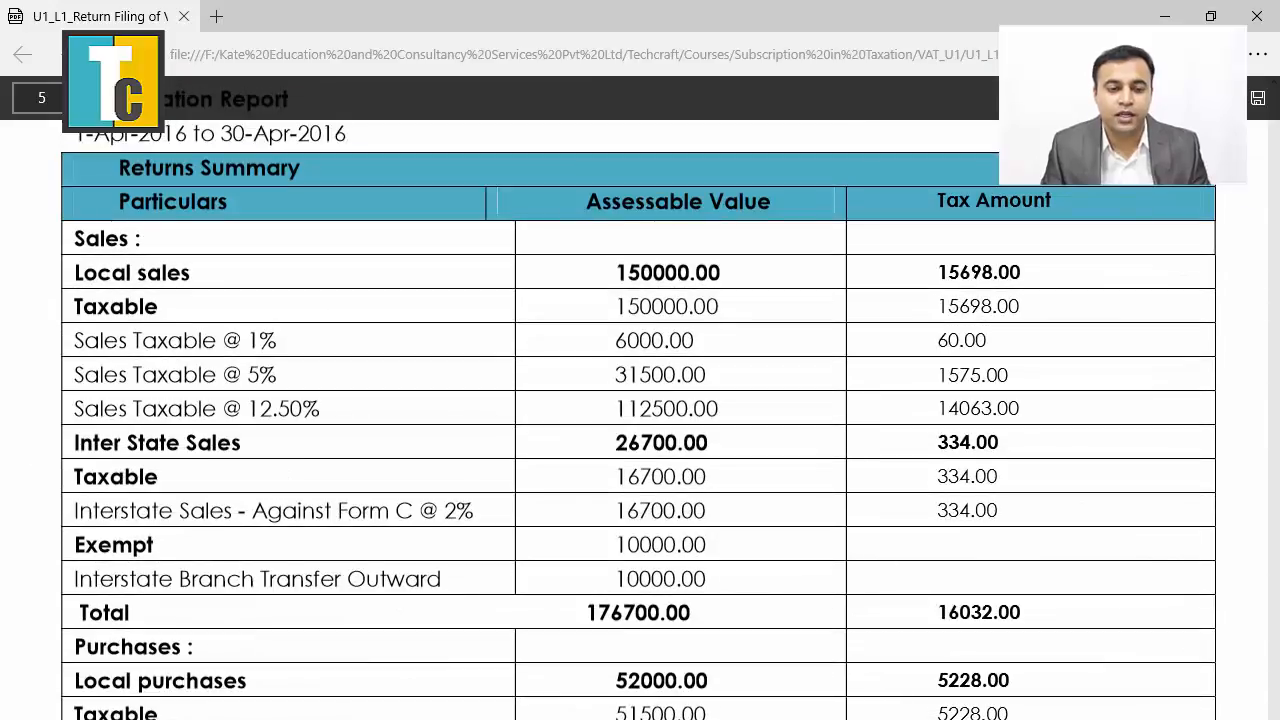
pyautogui.scroll(2, 640, 400)
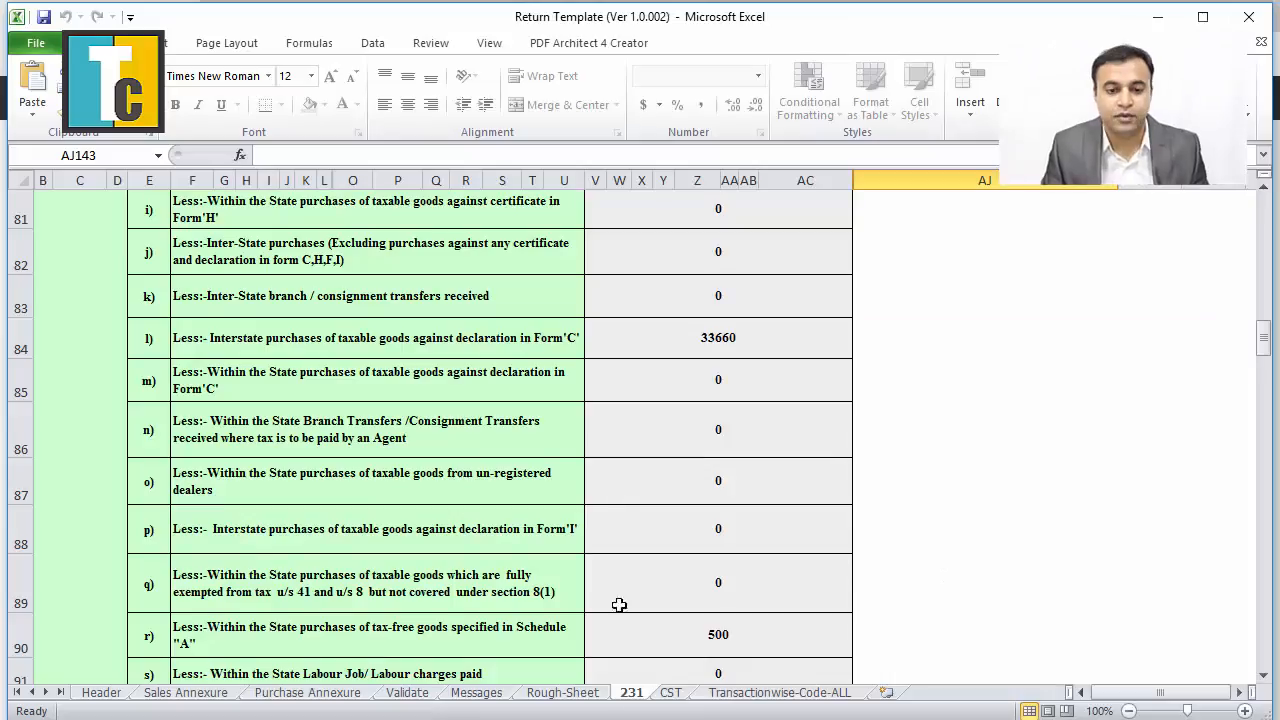
pyautogui.scroll(1, 588, 491)
pyautogui.scroll(7, 602, 494)
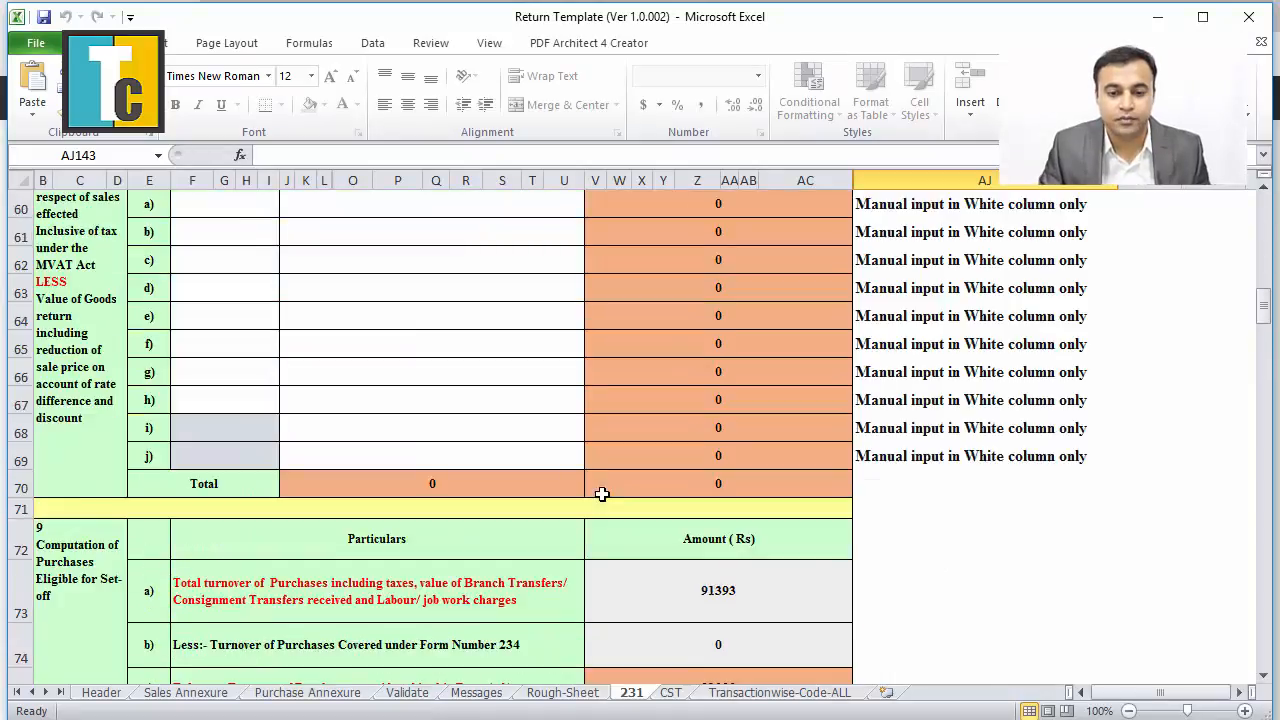
pyautogui.click(185, 692)
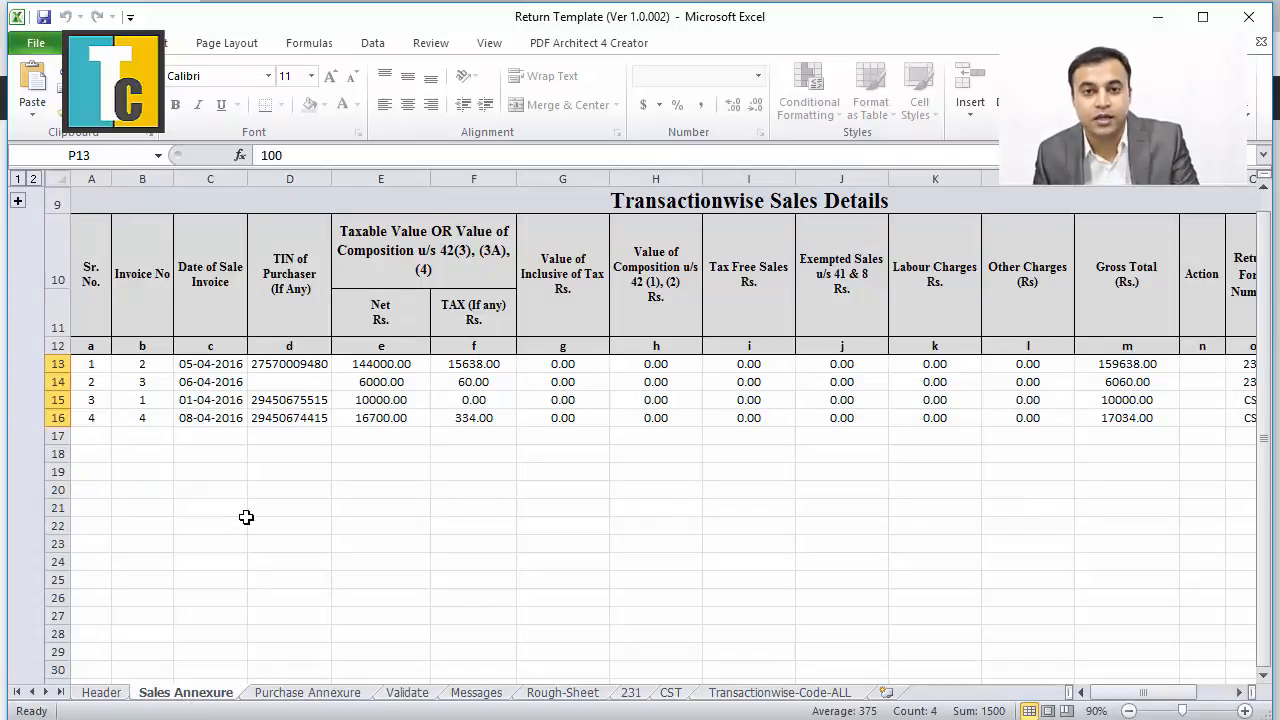
pyautogui.click(310, 693)
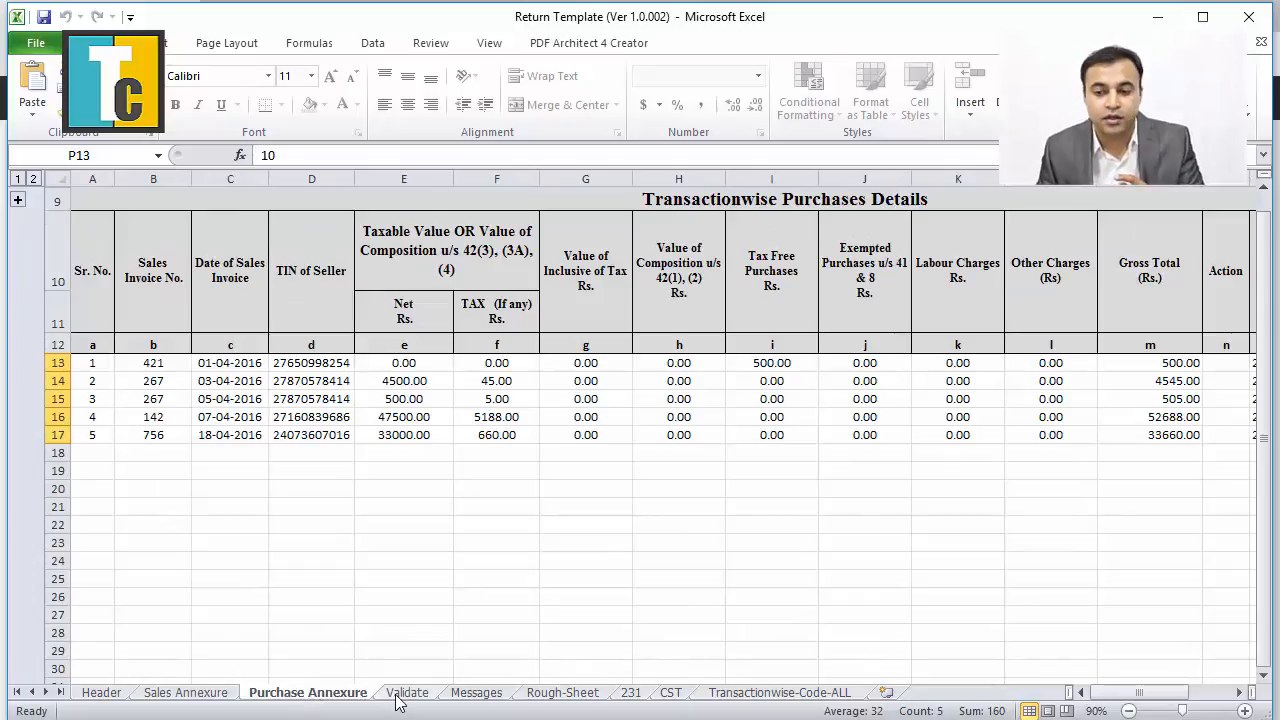
# Return to Form 231's section 5, showing gross sales turnover of 192732 for April 2016.
pyautogui.click(632, 698)
pyautogui.scroll(15, 503, 592)
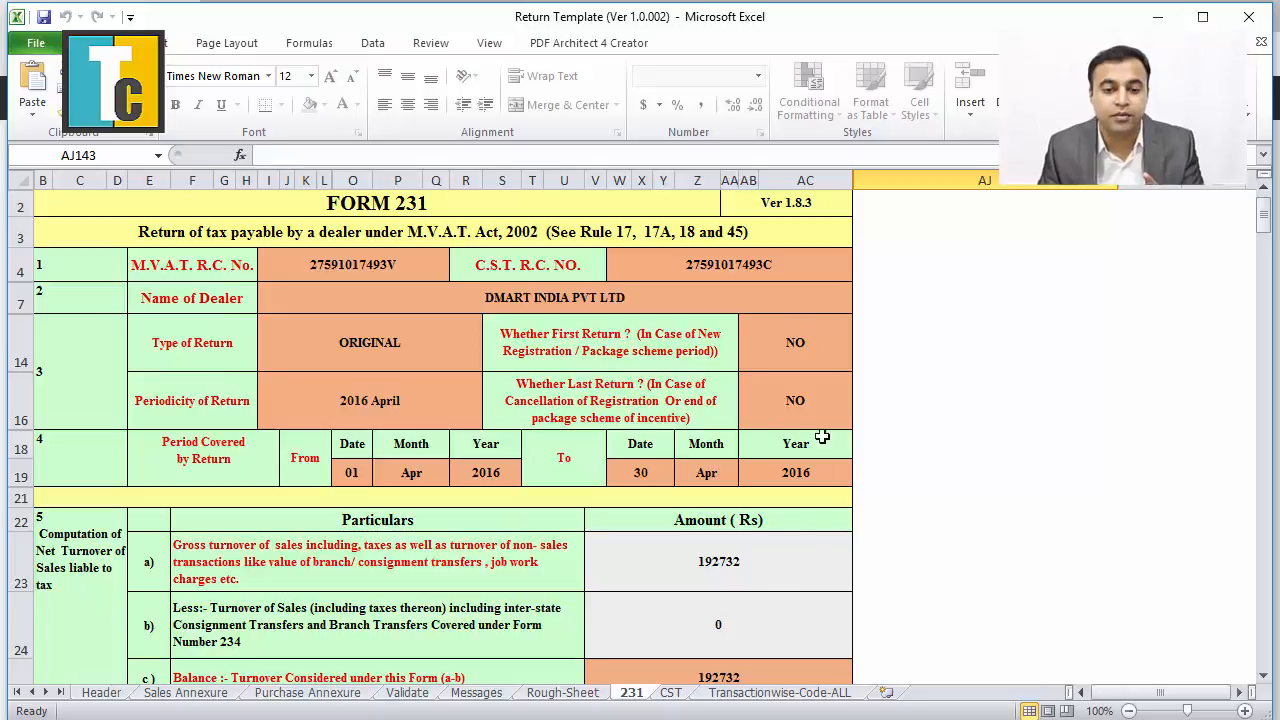
pyautogui.scroll(-1, 411, 519)
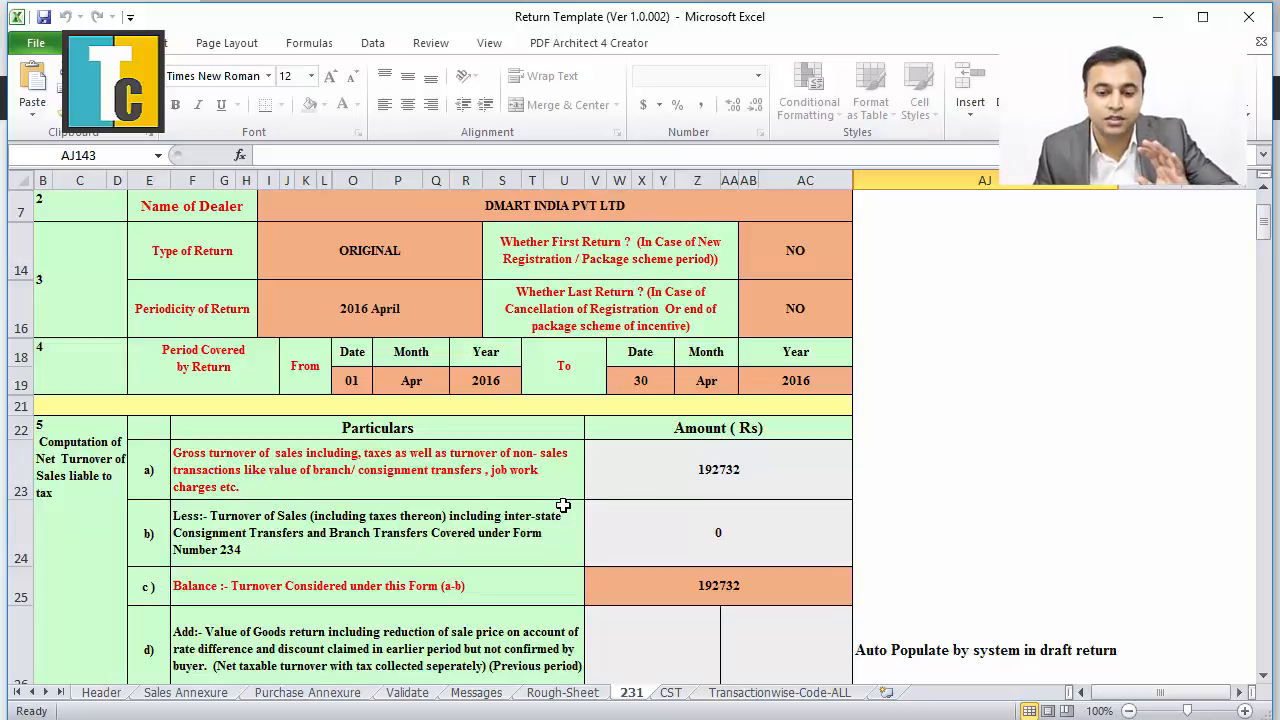
pyautogui.scroll(-5, 563, 505)
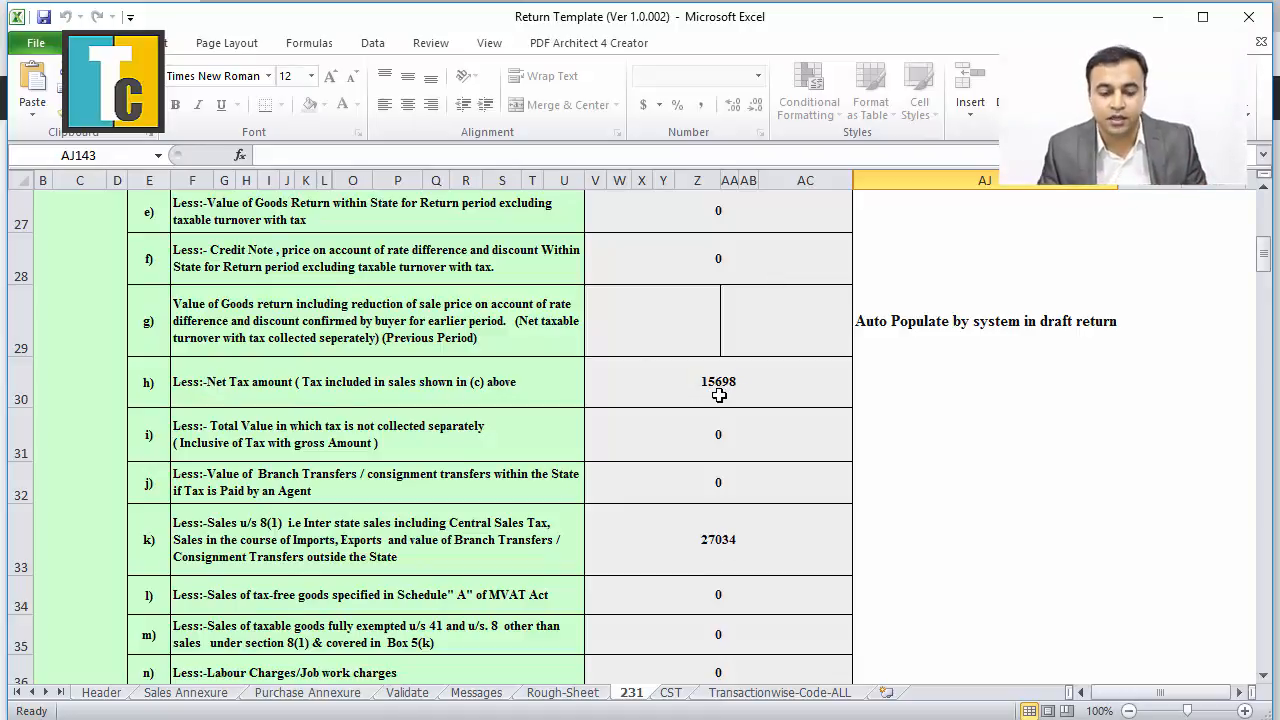
pyautogui.hotkey('alt', 'Tab')
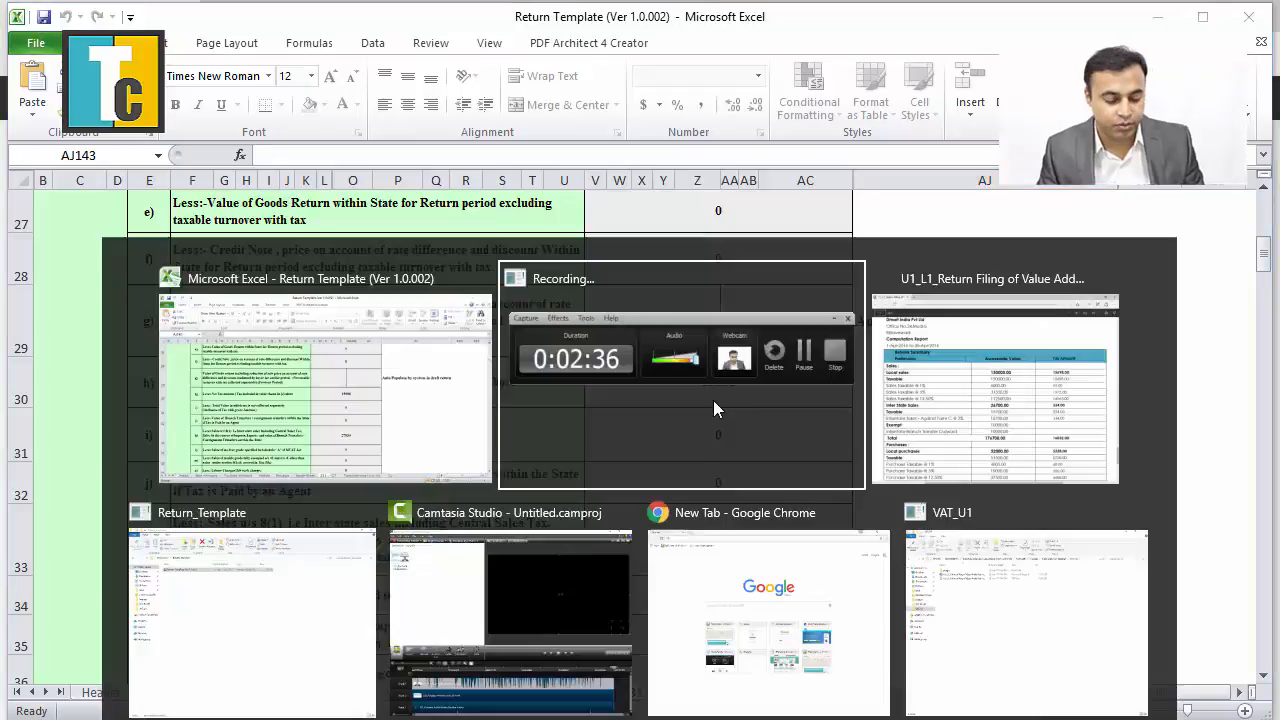
pyautogui.hotkey('alt', 'Tab')
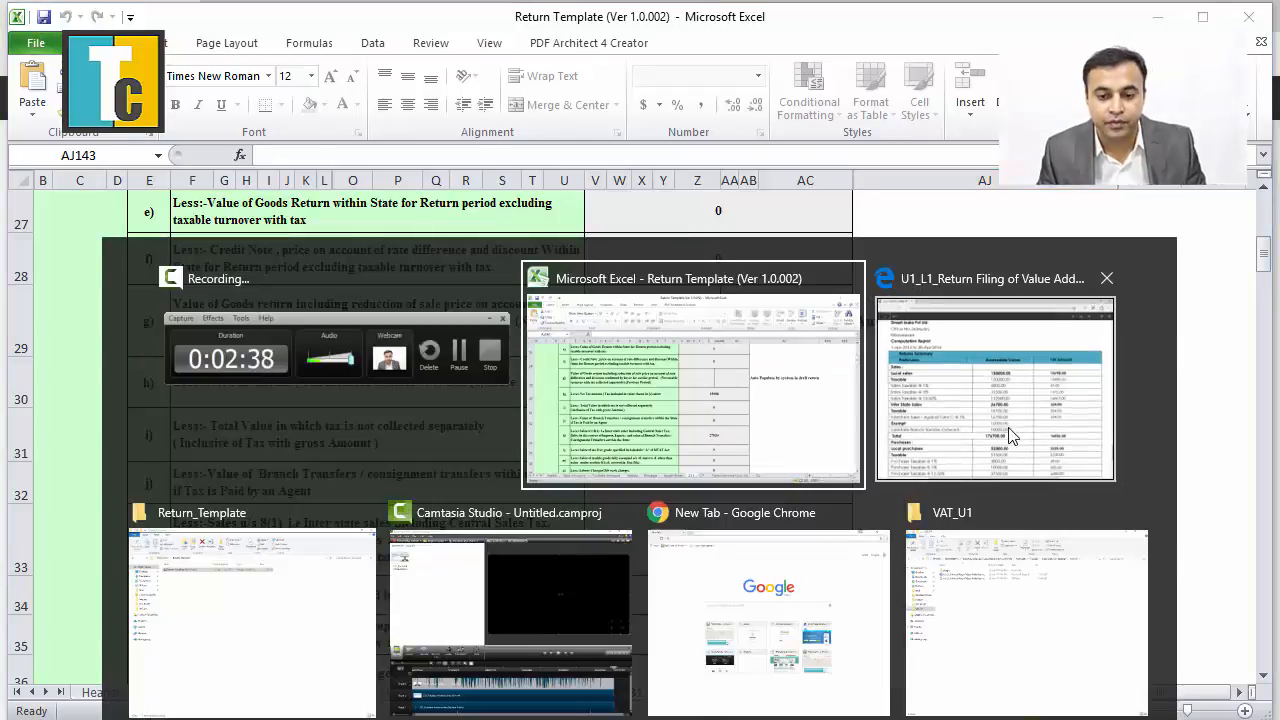
pyautogui.hotkey('alt', 'Tab')
pyautogui.scroll(-2, 693, 519)
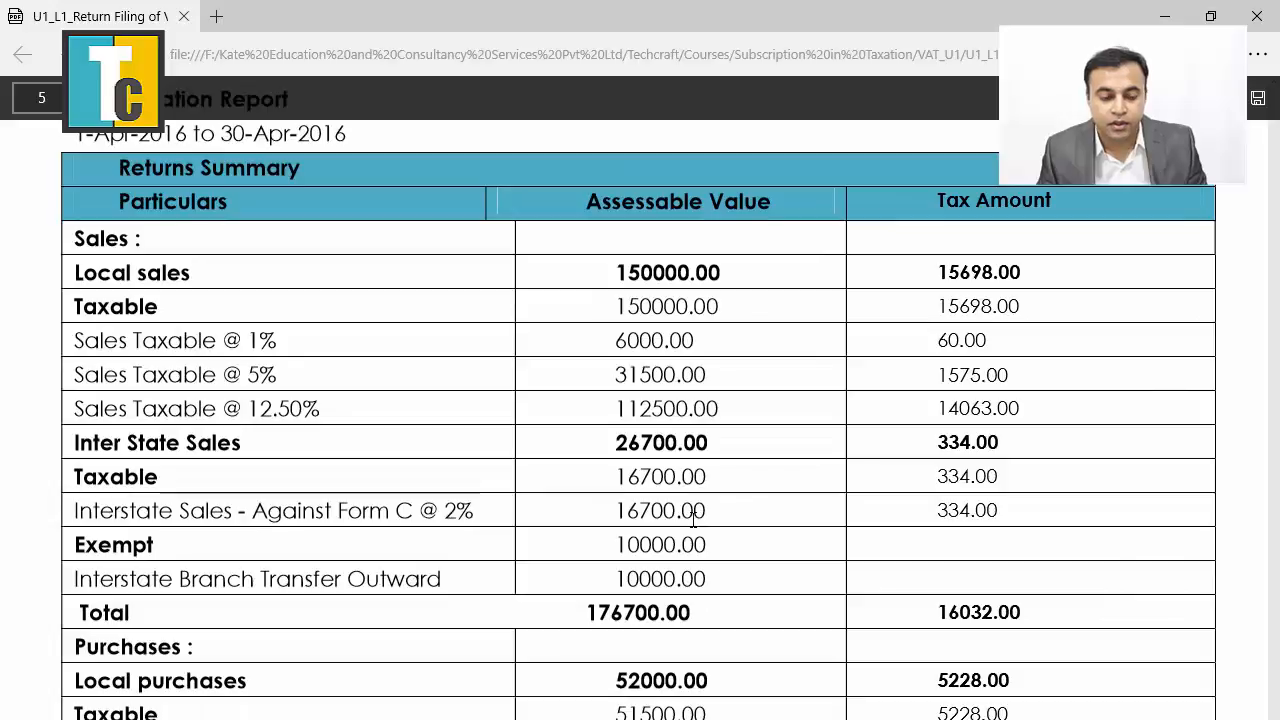
pyautogui.scroll(-2, 730, 517)
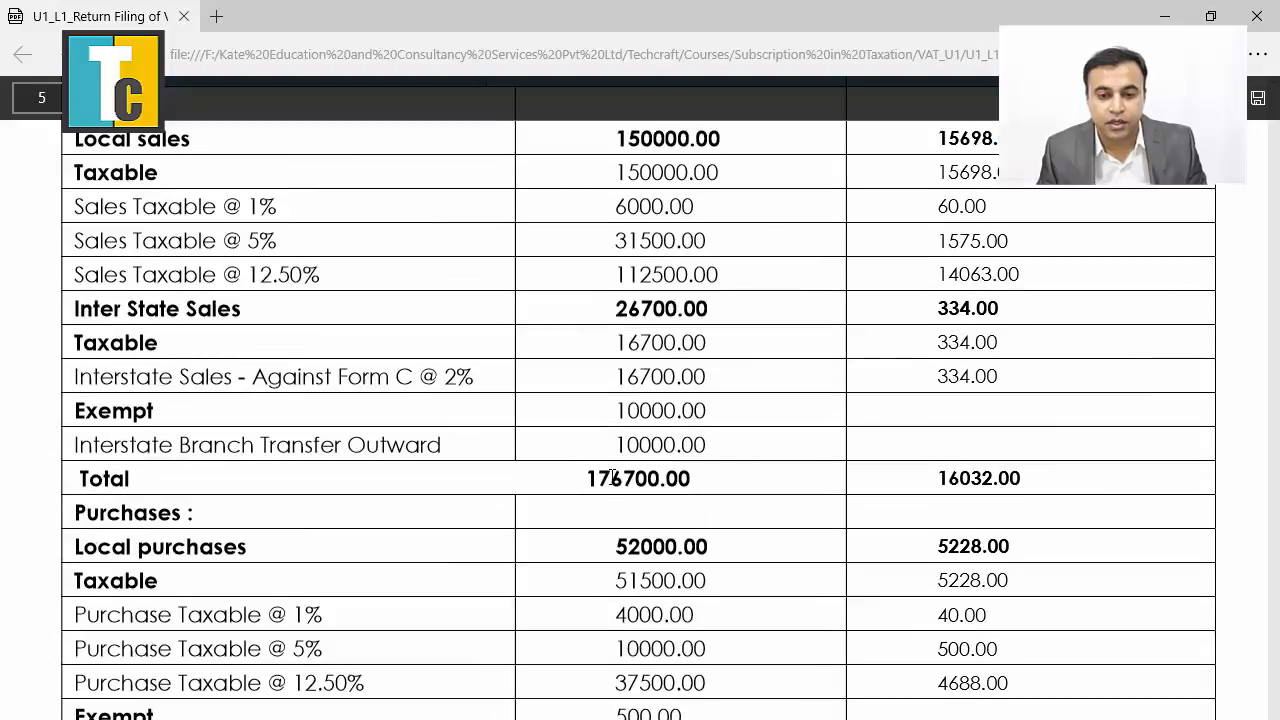
pyautogui.scroll(3, 612, 478)
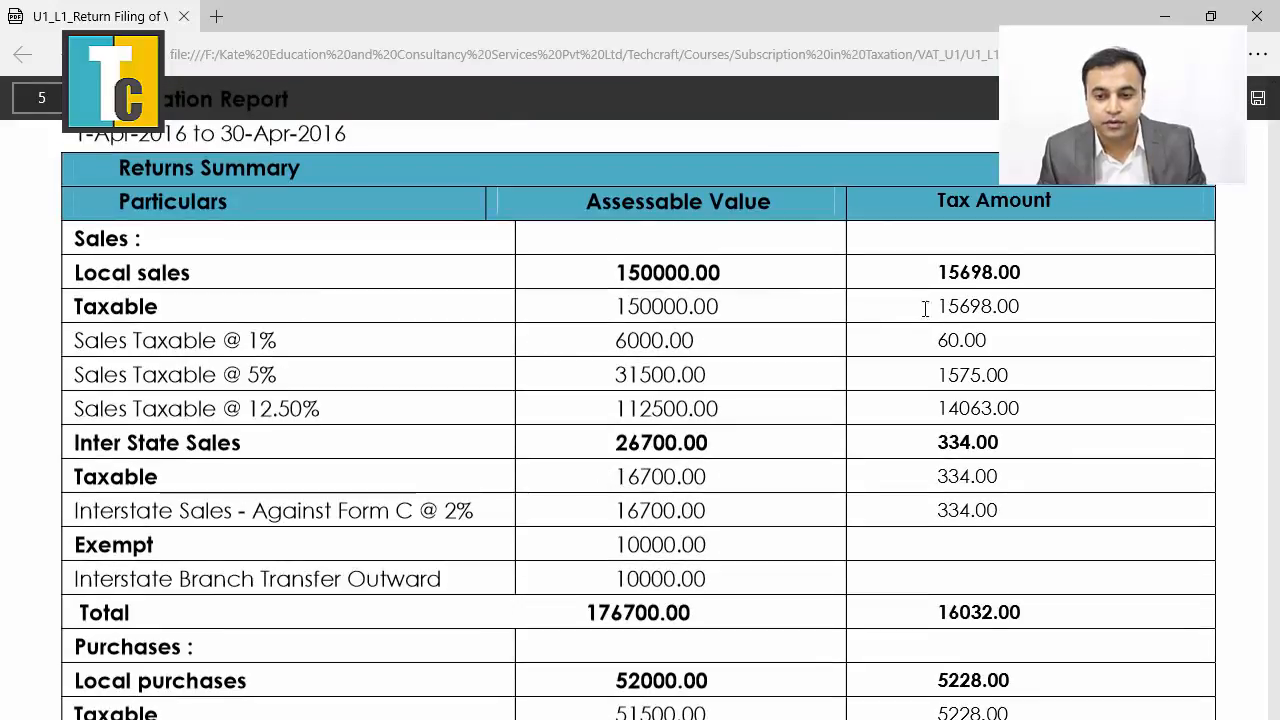
pyautogui.moveTo(932, 273); pyautogui.dragTo(1025, 270)
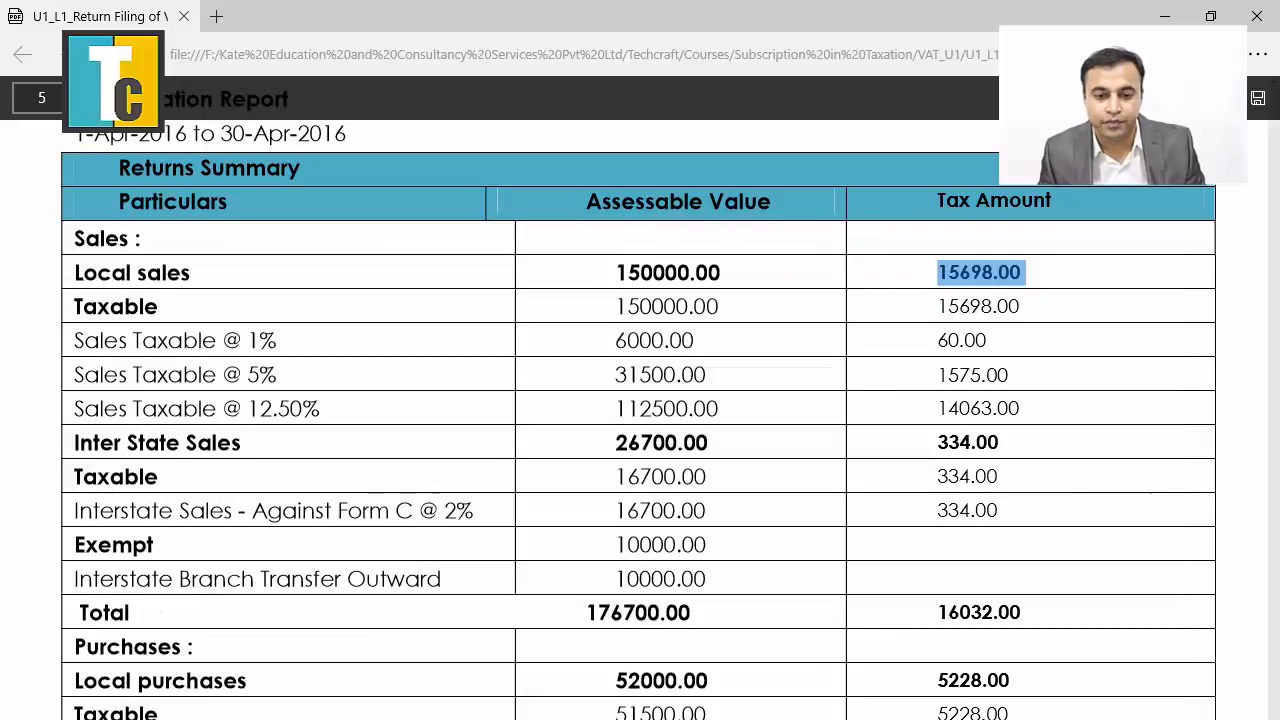
pyautogui.hotkey('alt', 'Tab')
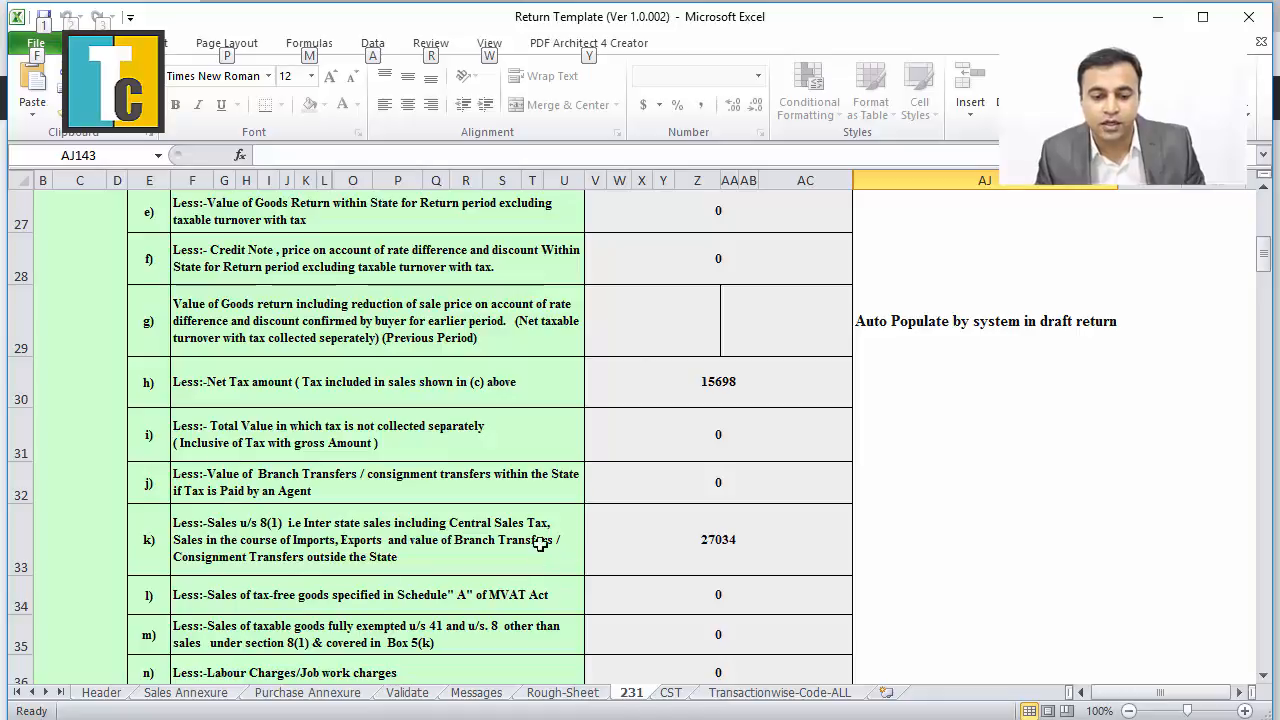
# Inspect the 27034 inter-state sales deduction, then select section 6's first tax rate cell after checking the PDF.
pyautogui.click(800, 550)
pyautogui.scroll(-1, 799, 549)
pyautogui.scroll(-1, 799, 549)
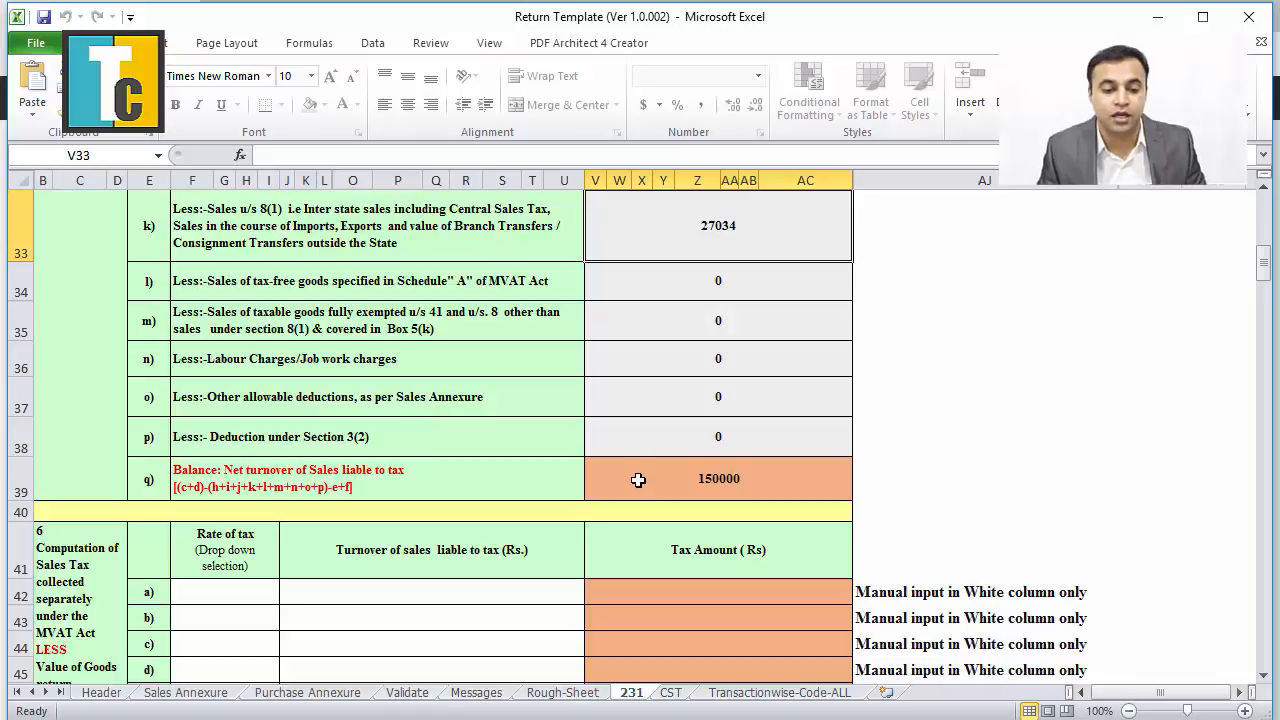
pyautogui.click(206, 595)
pyautogui.scroll(-1, 207, 599)
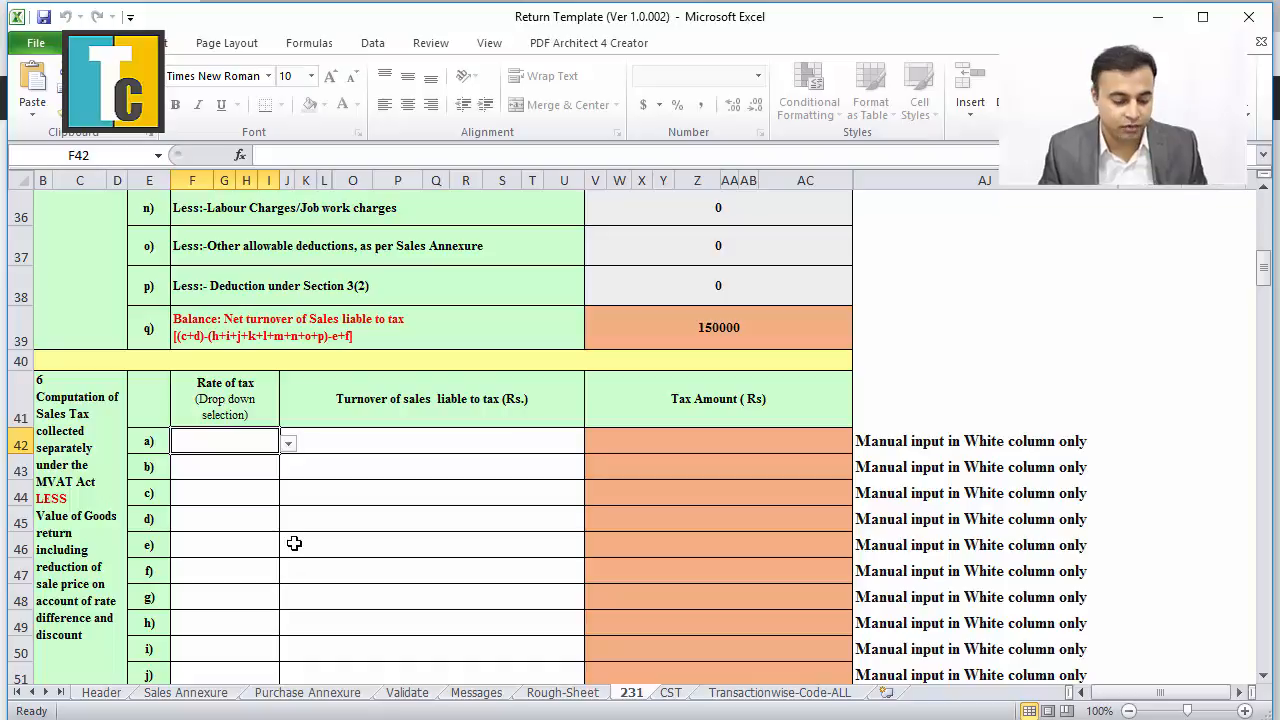
pyautogui.hotkey('alt', 'Tab')
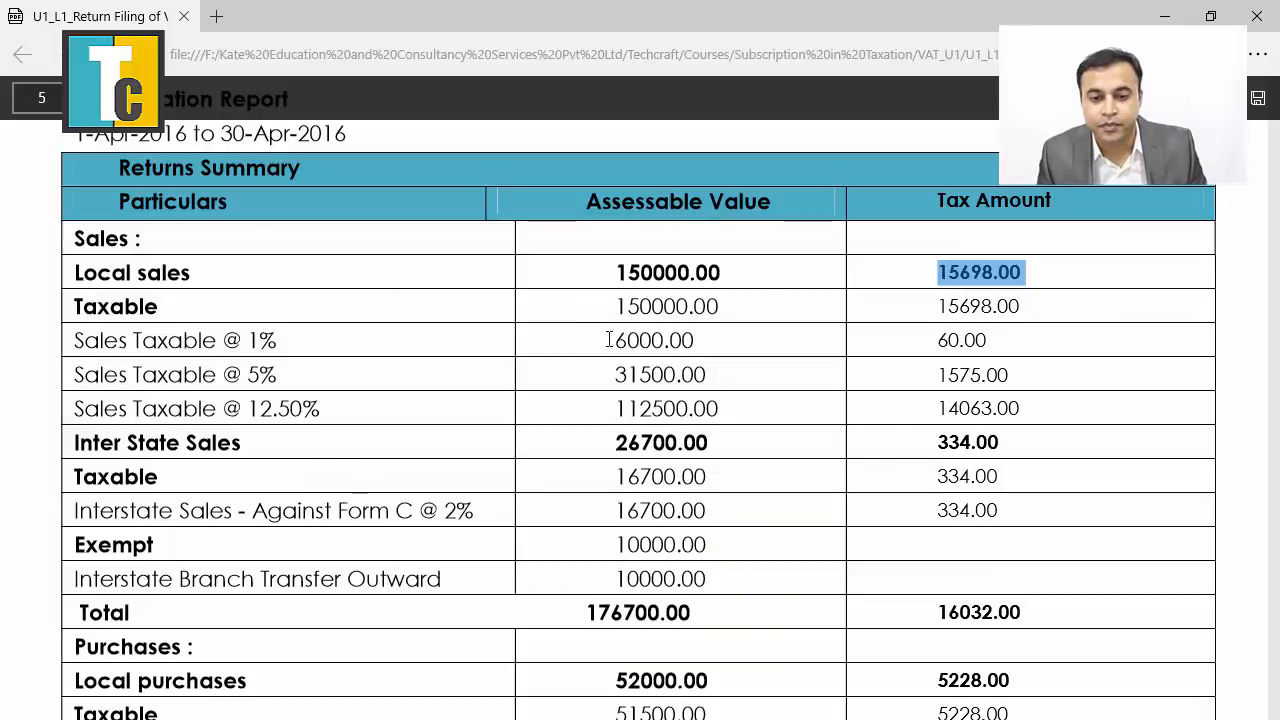
pyautogui.hotkey('alt', 'Tab')
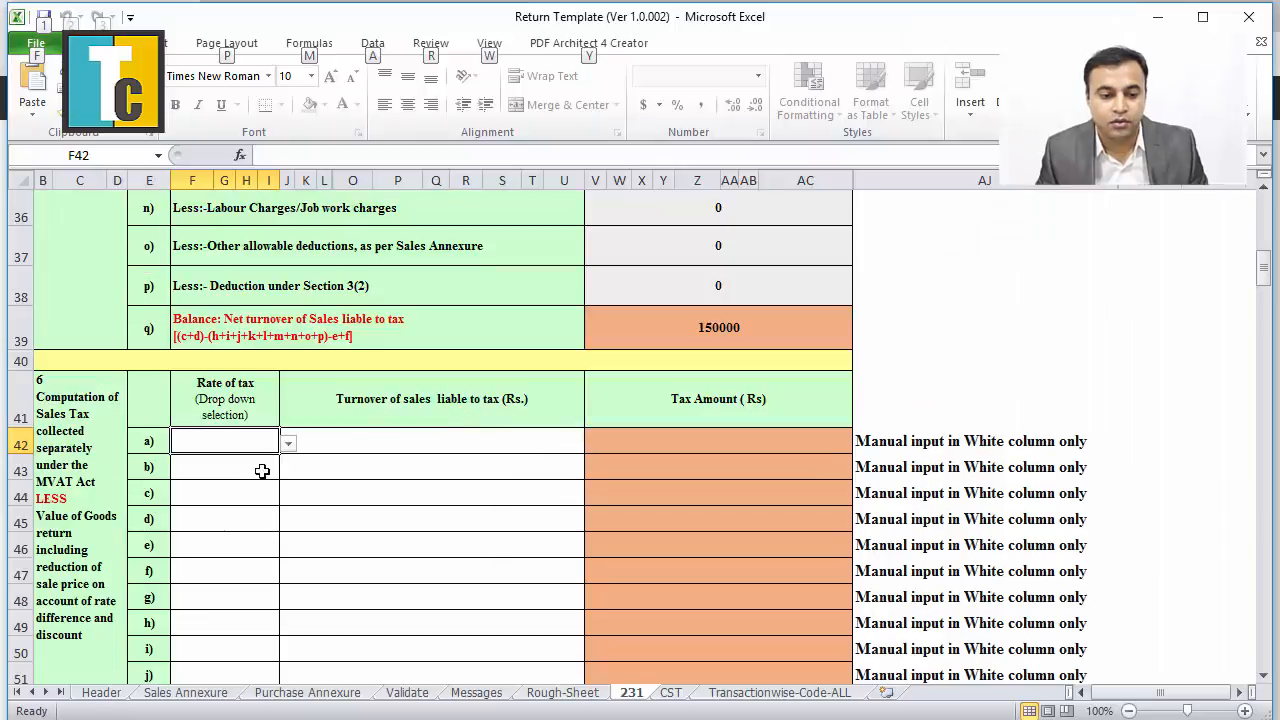
# Set row a's sales tax rate to 1.00% with 6000 turnover, giving tax 60.
pyautogui.click(288, 444)
pyautogui.click(241, 463)
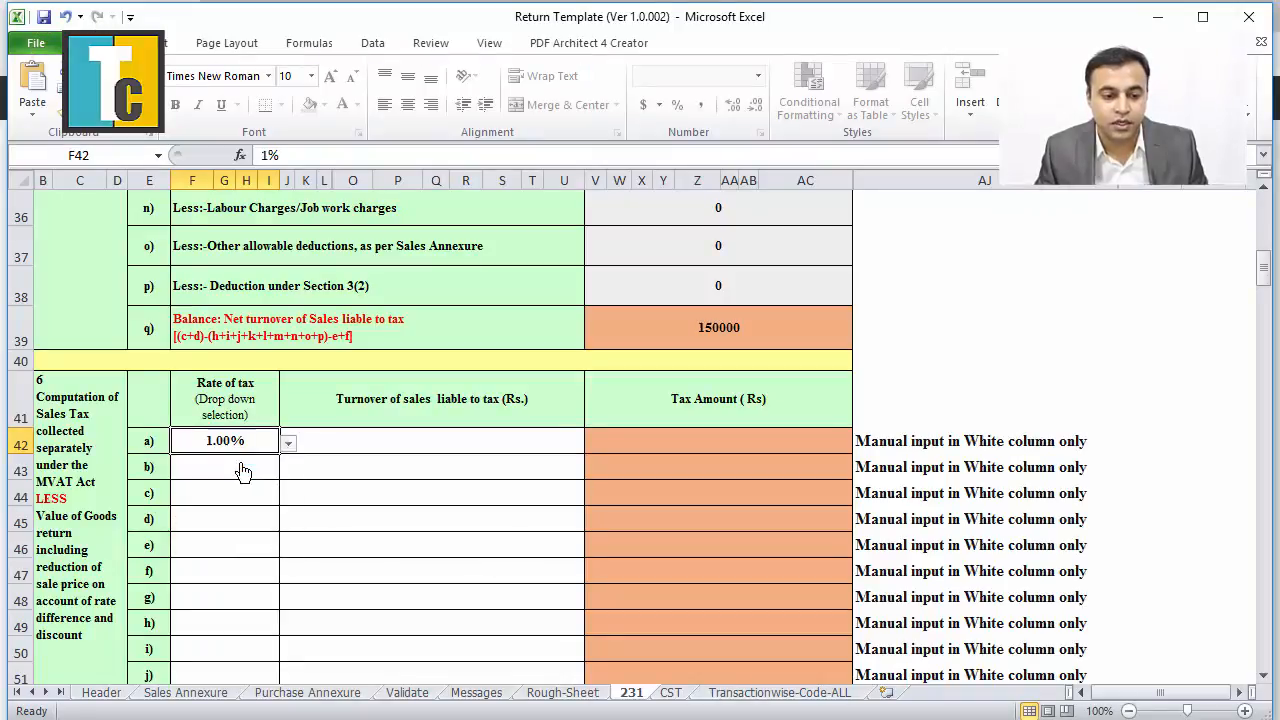
pyautogui.click(341, 442)
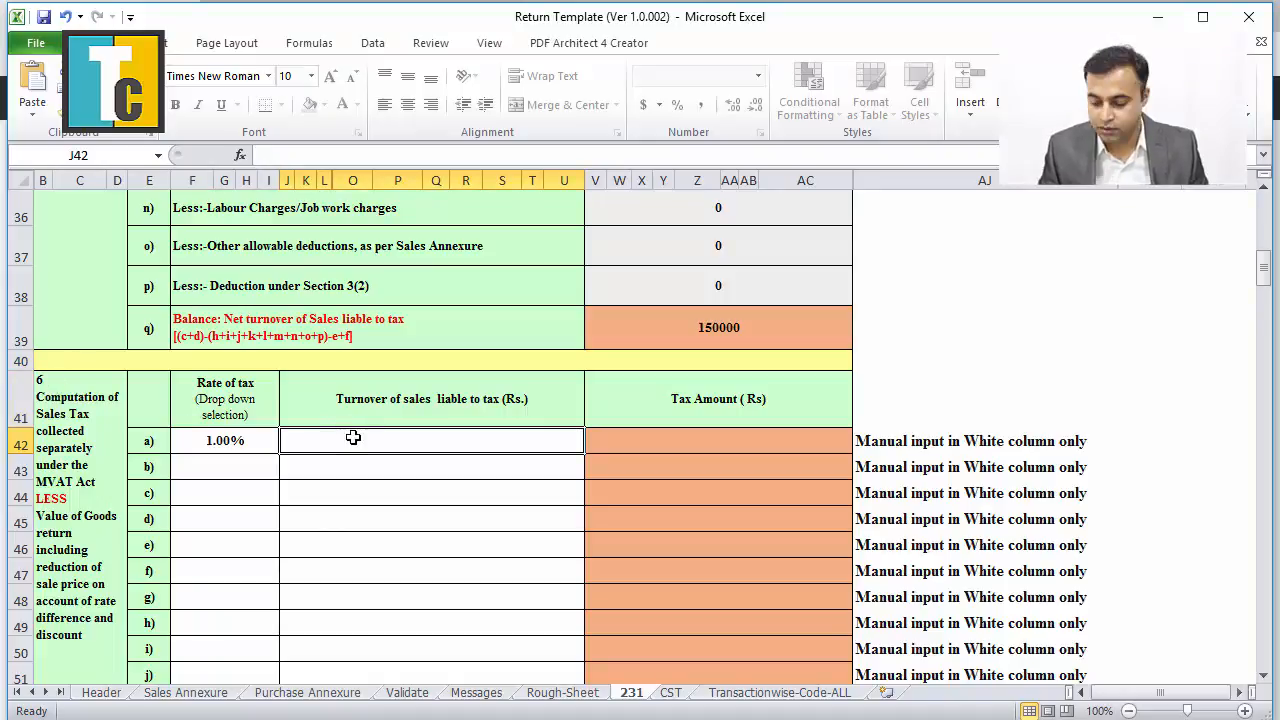
pyautogui.write('6000')
pyautogui.click(477, 522)
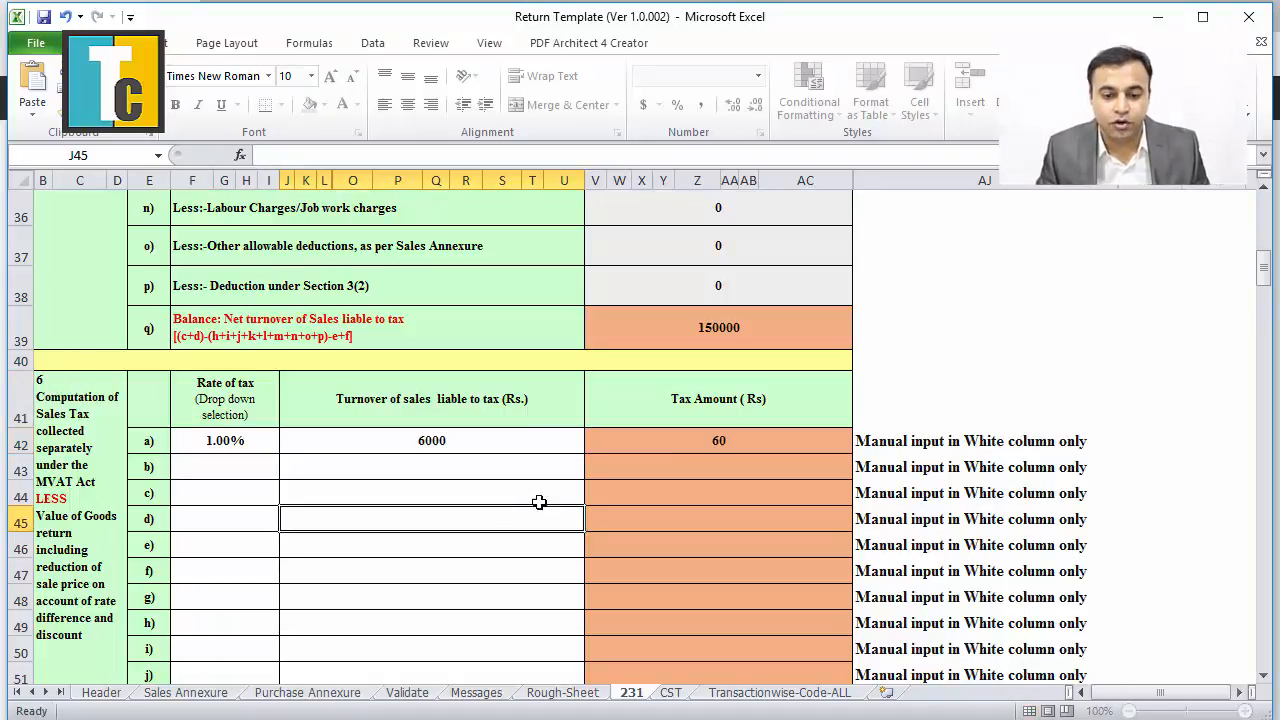
# Enter 31500 as the turnover for the 5% sales tax row b.
pyautogui.click(205, 467)
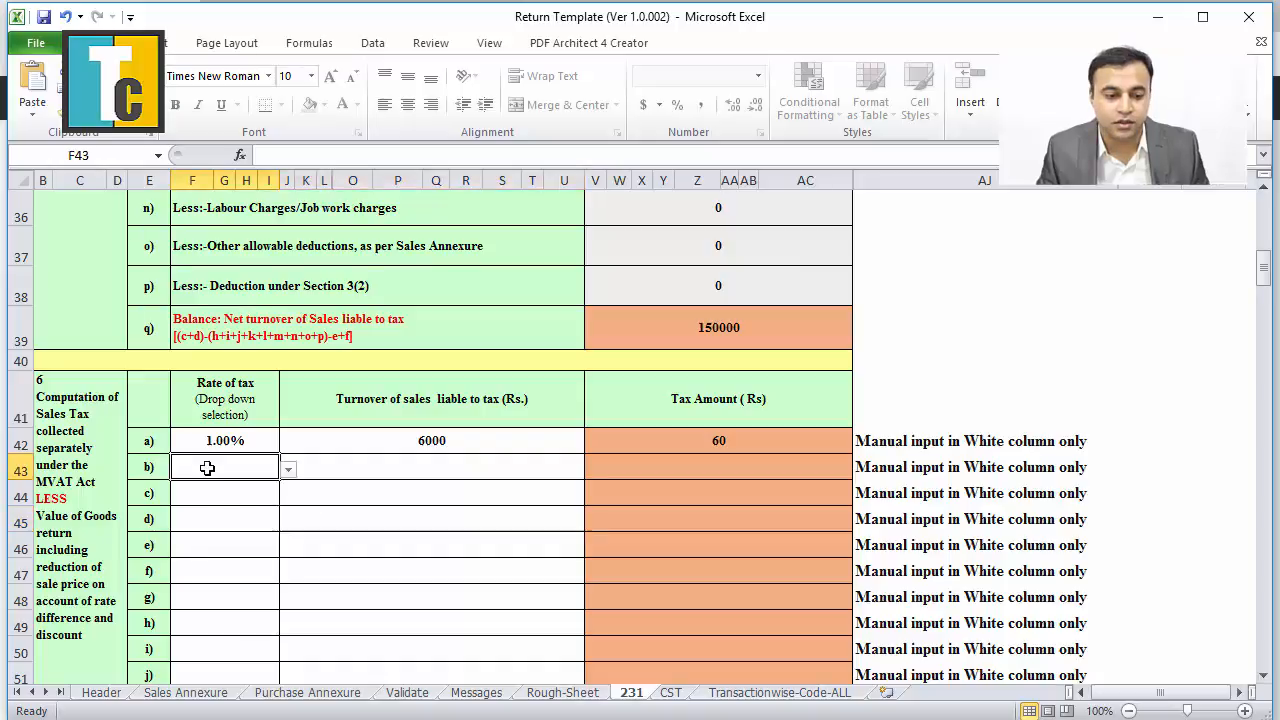
pyautogui.click(289, 470)
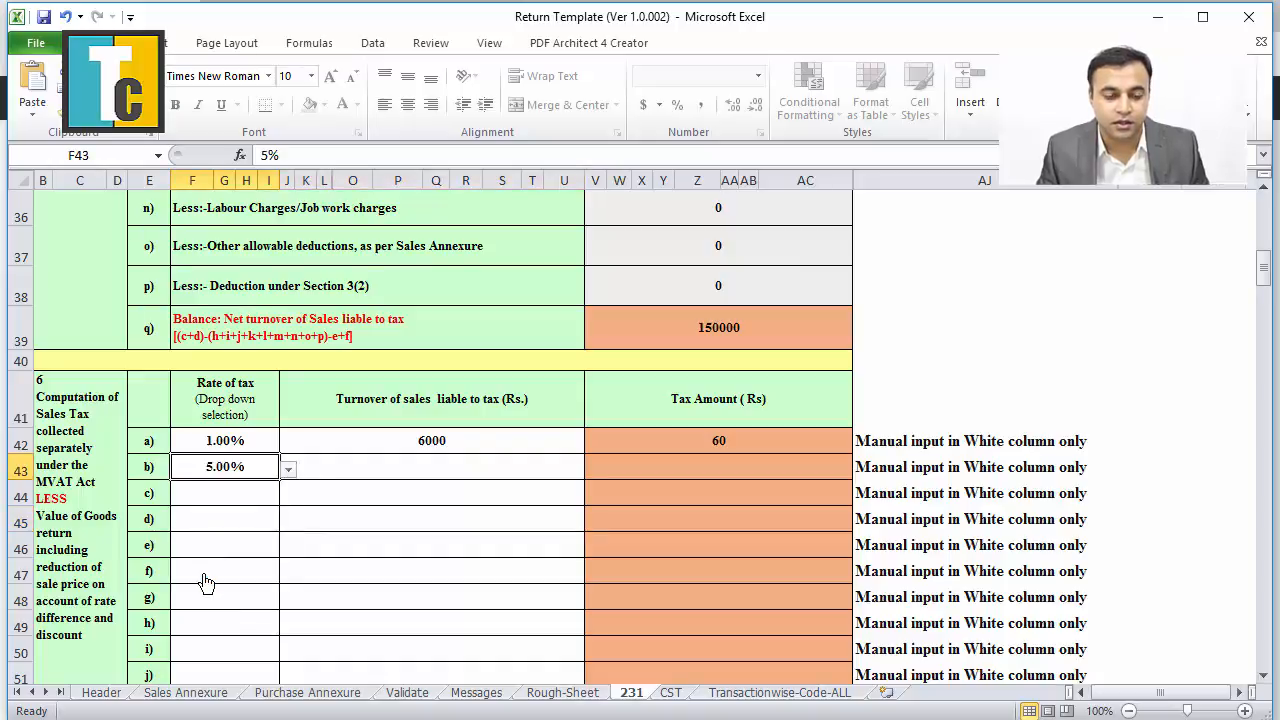
pyautogui.hotkey('alt', 'Tab')
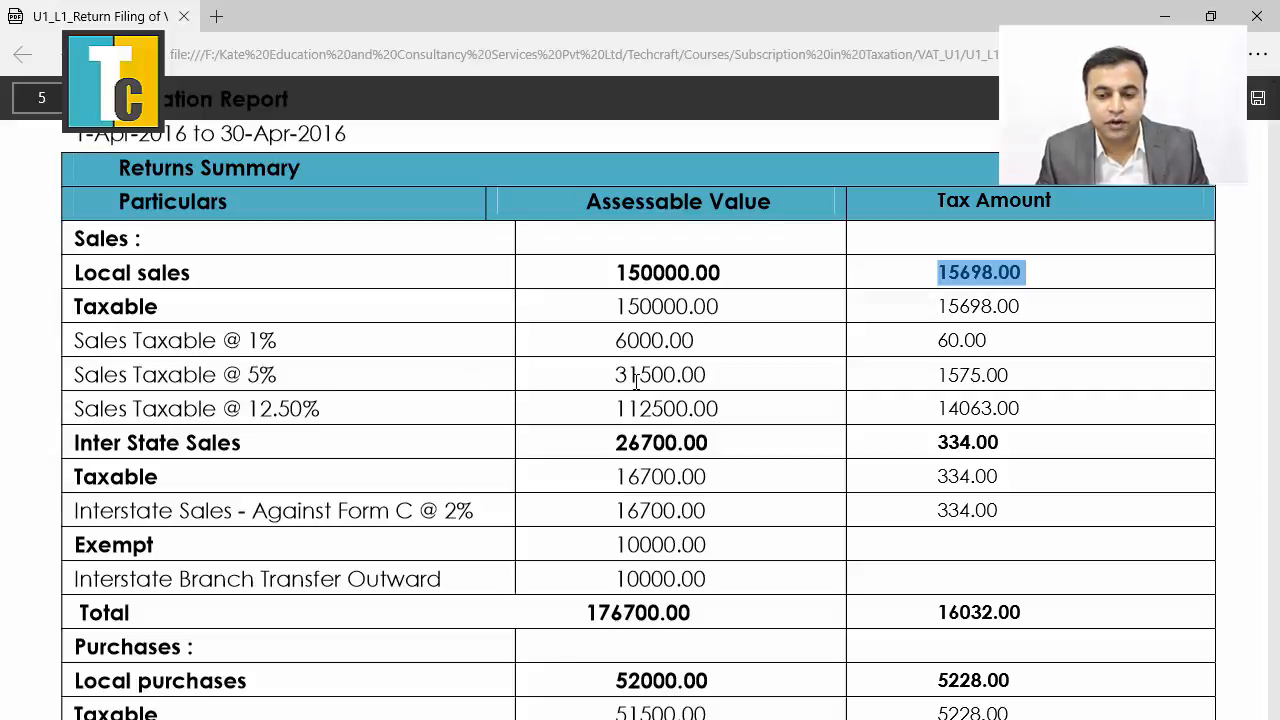
pyautogui.hotkey('alt', 'Tab')
pyautogui.click(478, 466)
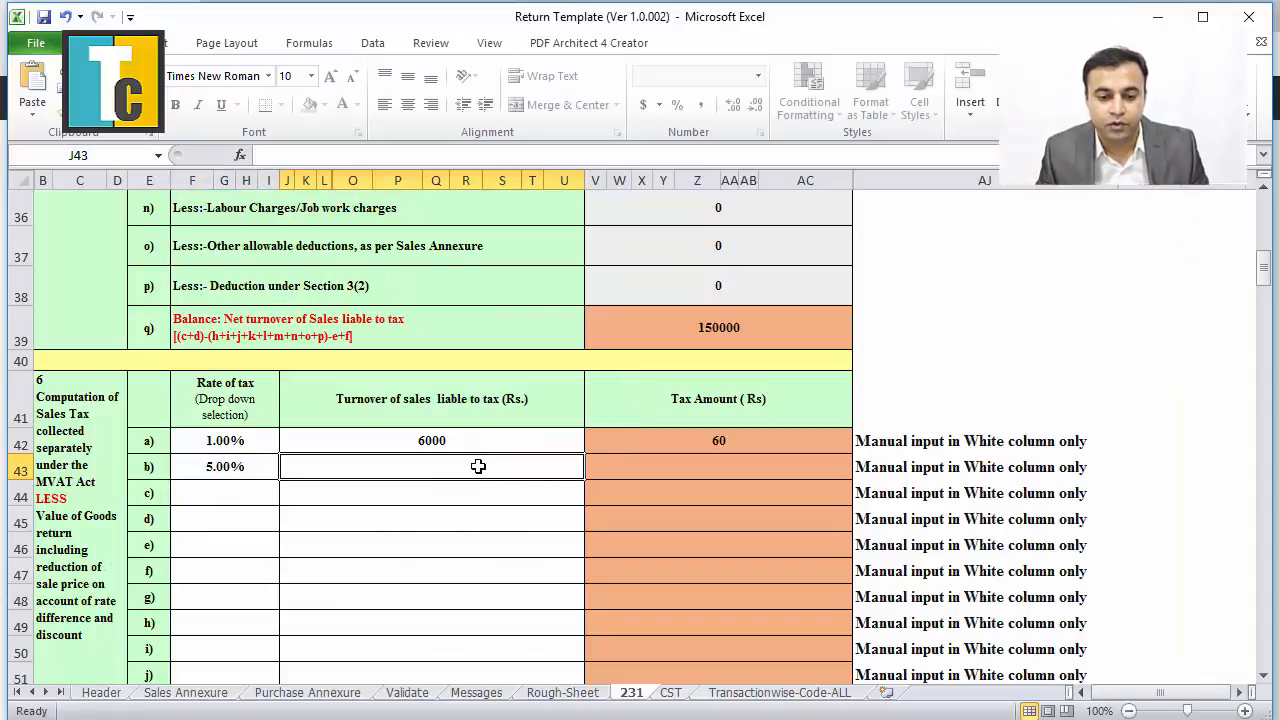
pyautogui.write('31500')
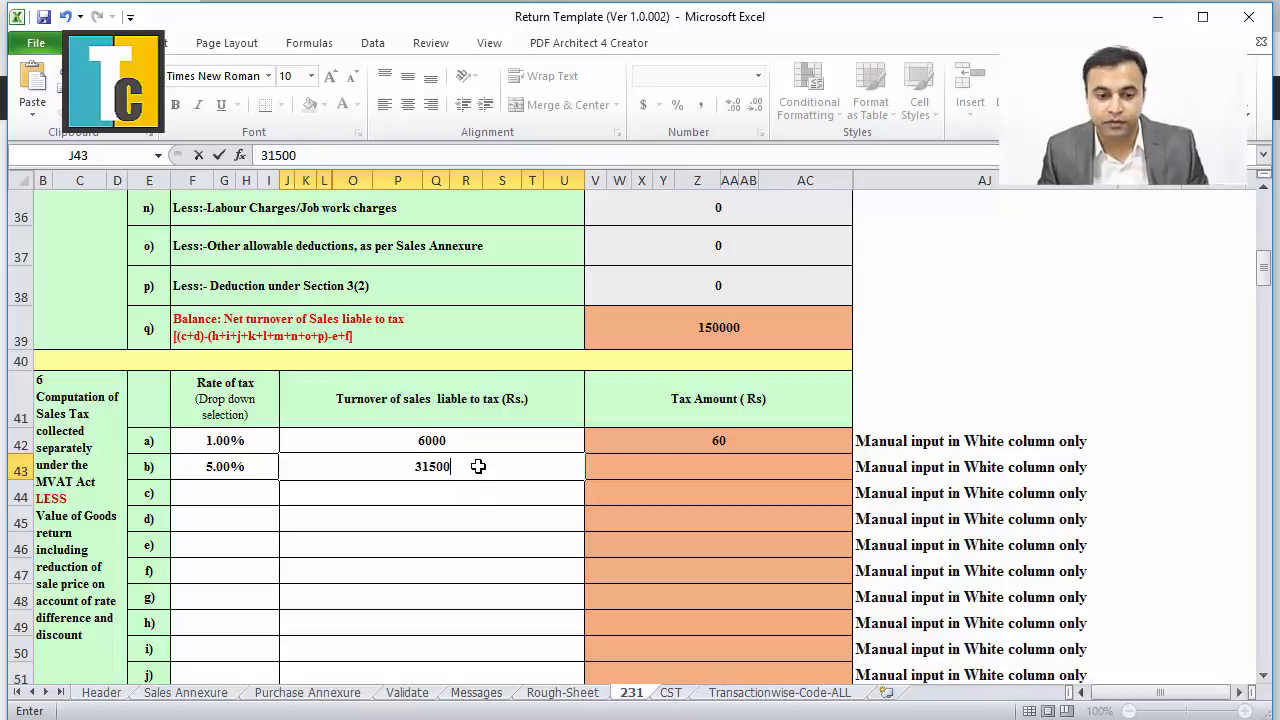
pyautogui.click(507, 525)
# Set row c's tax rate to 12.50% with 112500 turnover.
pyautogui.click(203, 500)
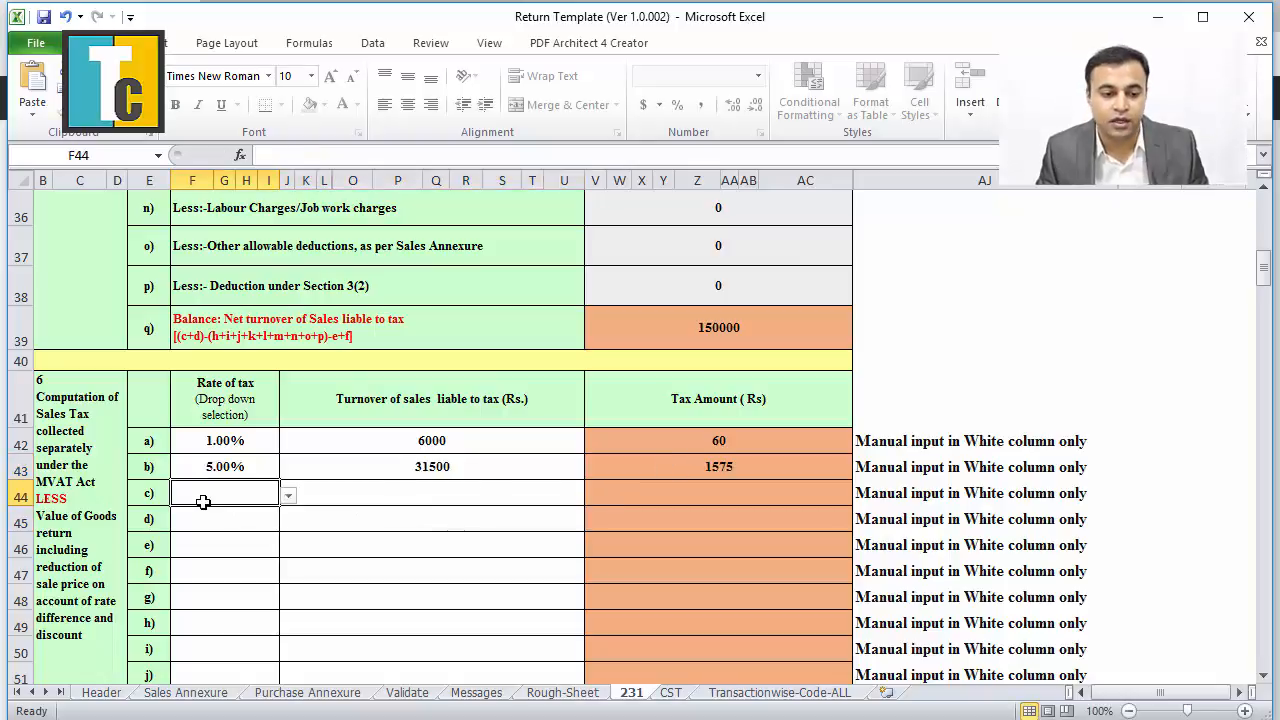
pyautogui.press('alt')
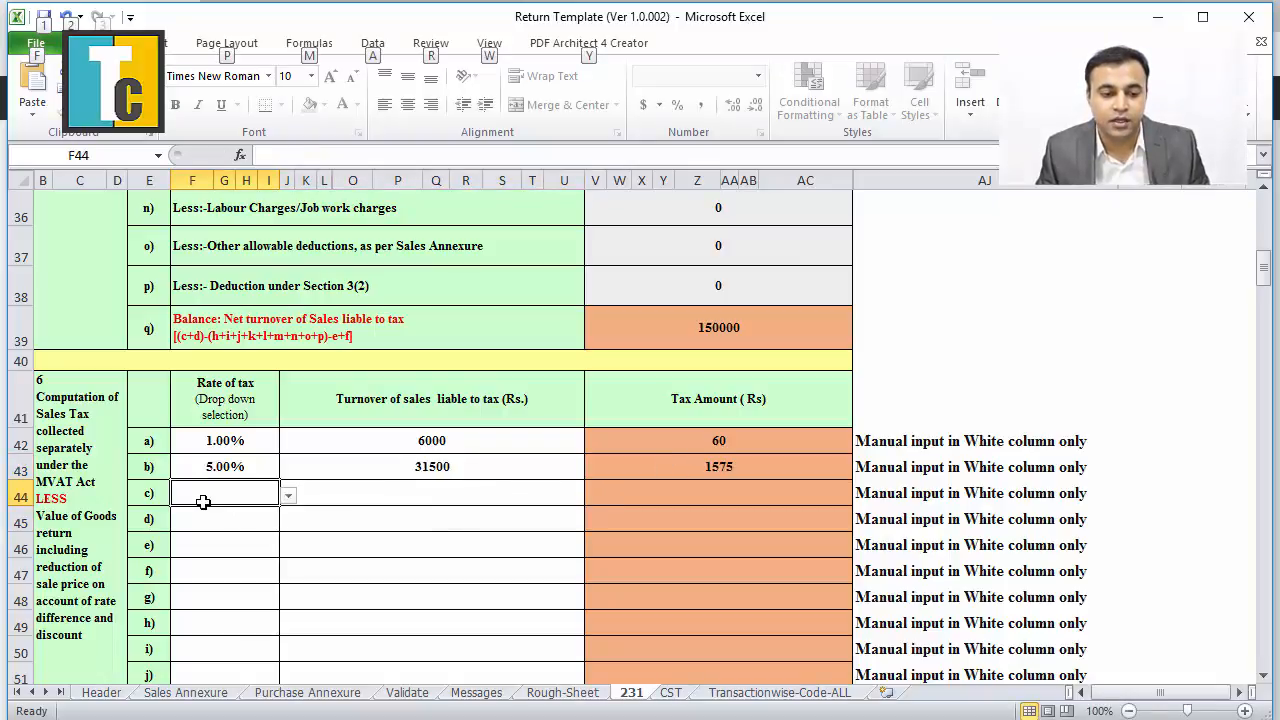
pyautogui.hotkey('alt', 'Tab')
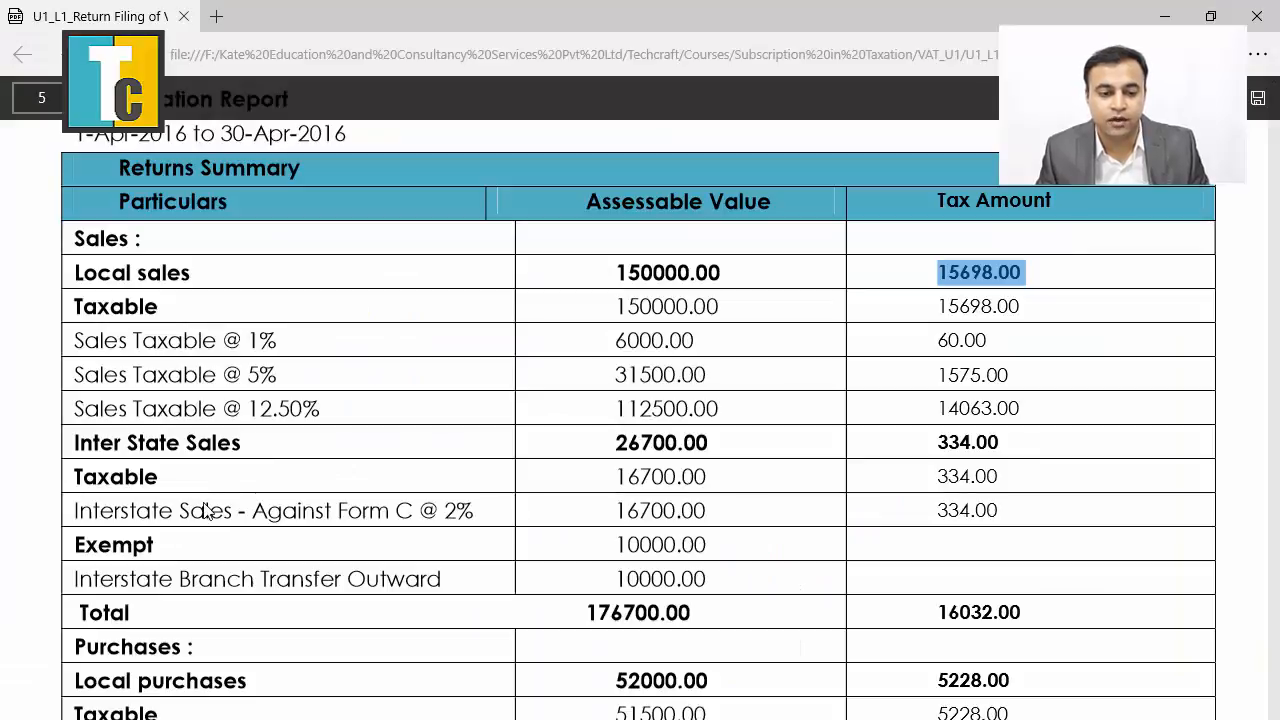
pyautogui.hotkey('alt', 'Tab')
pyautogui.click(287, 495)
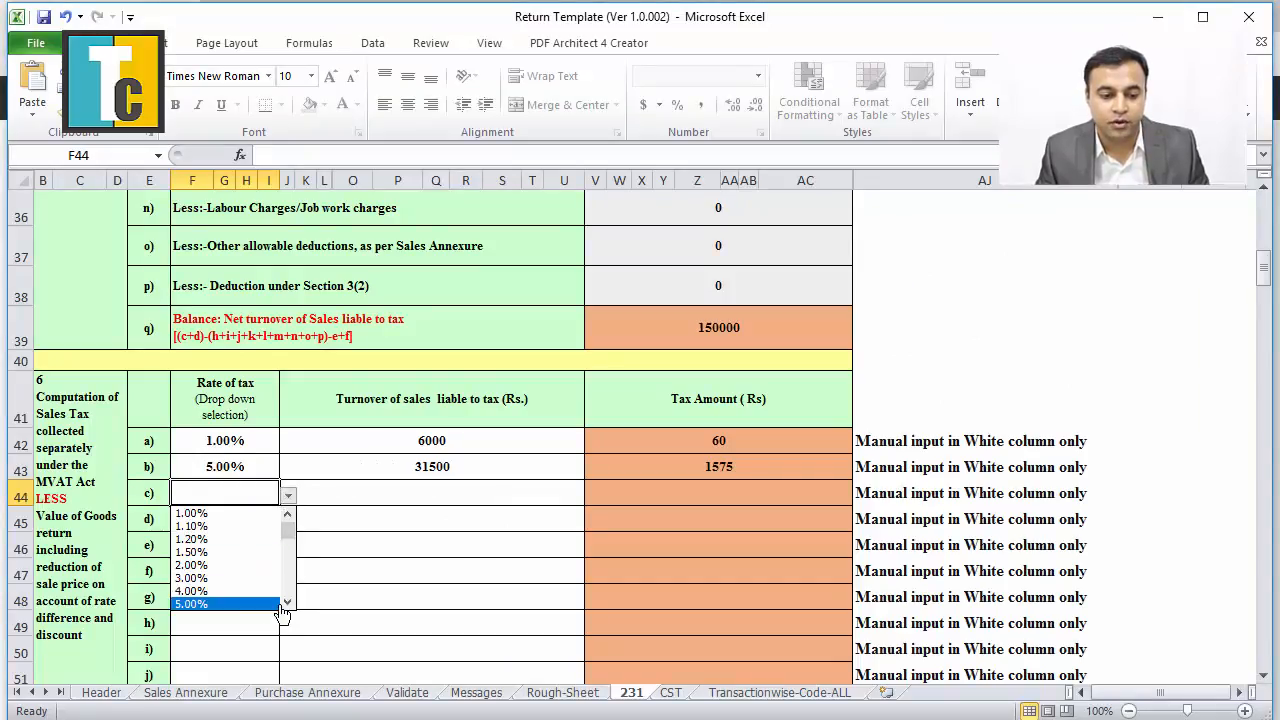
pyautogui.press('Escape')
pyautogui.click(287, 495)
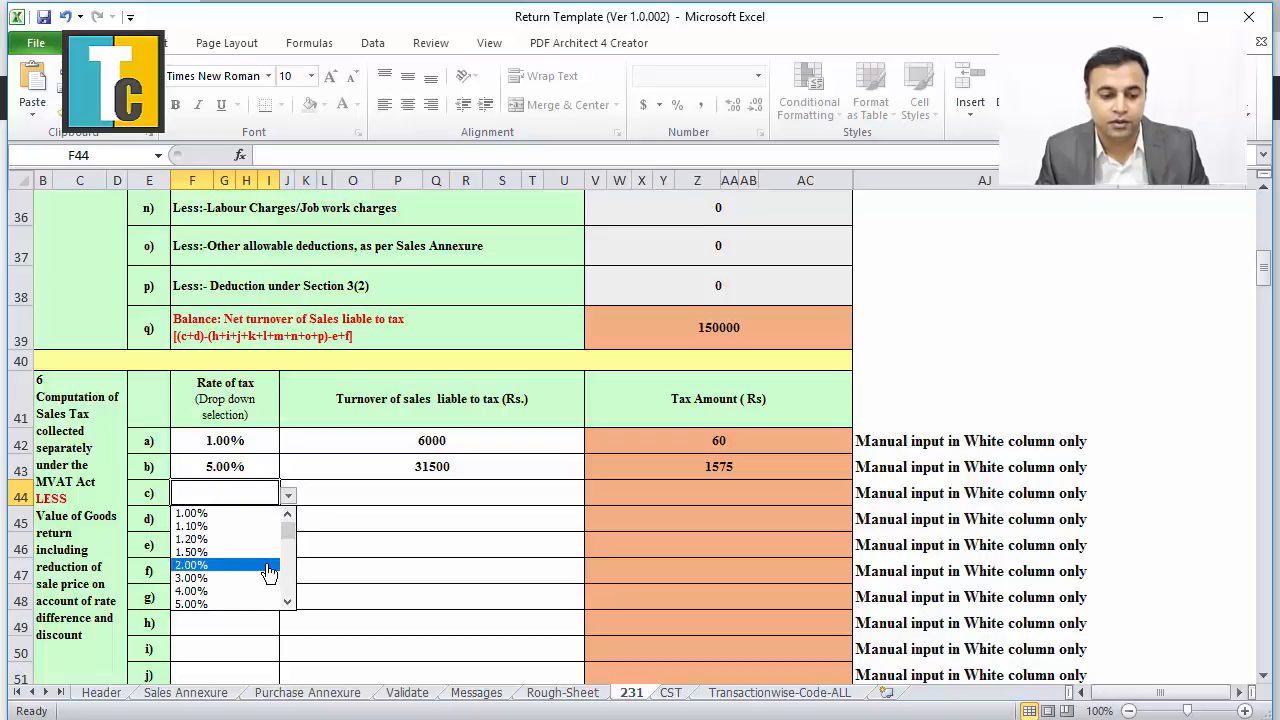
pyautogui.scroll(-6, 288, 602)
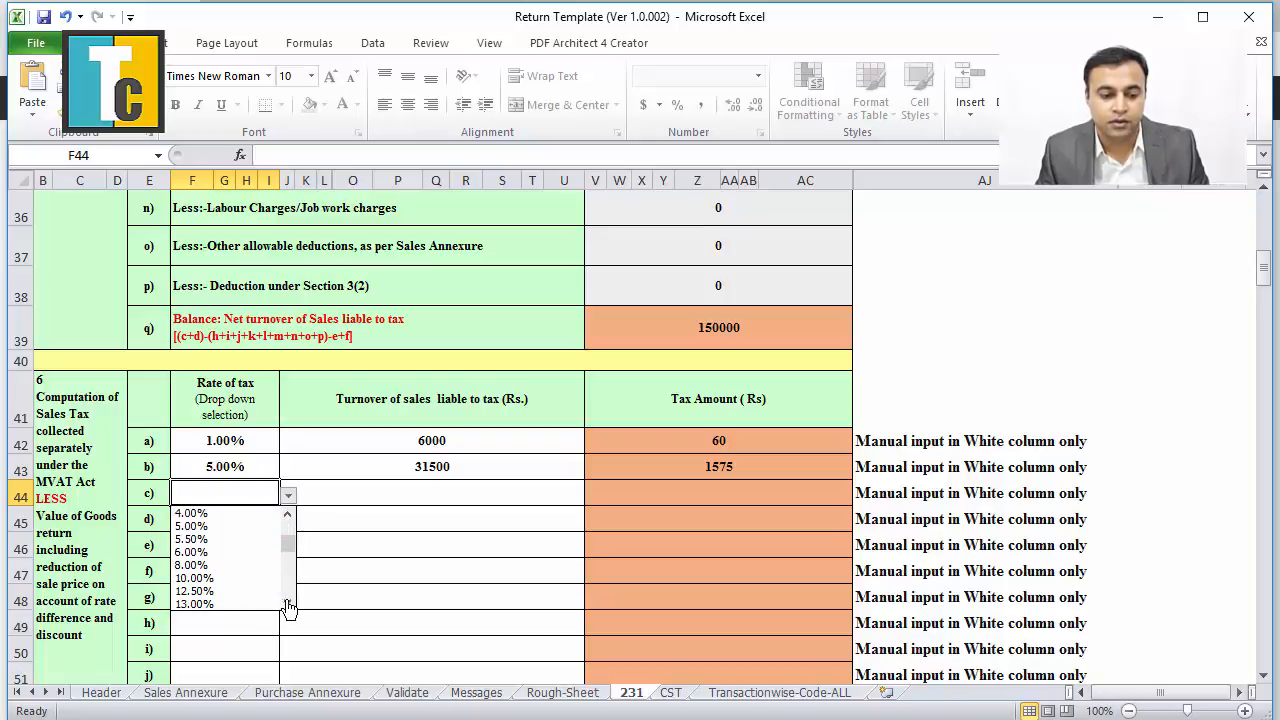
pyautogui.click(220, 591)
pyautogui.click(367, 501)
pyautogui.write('1')
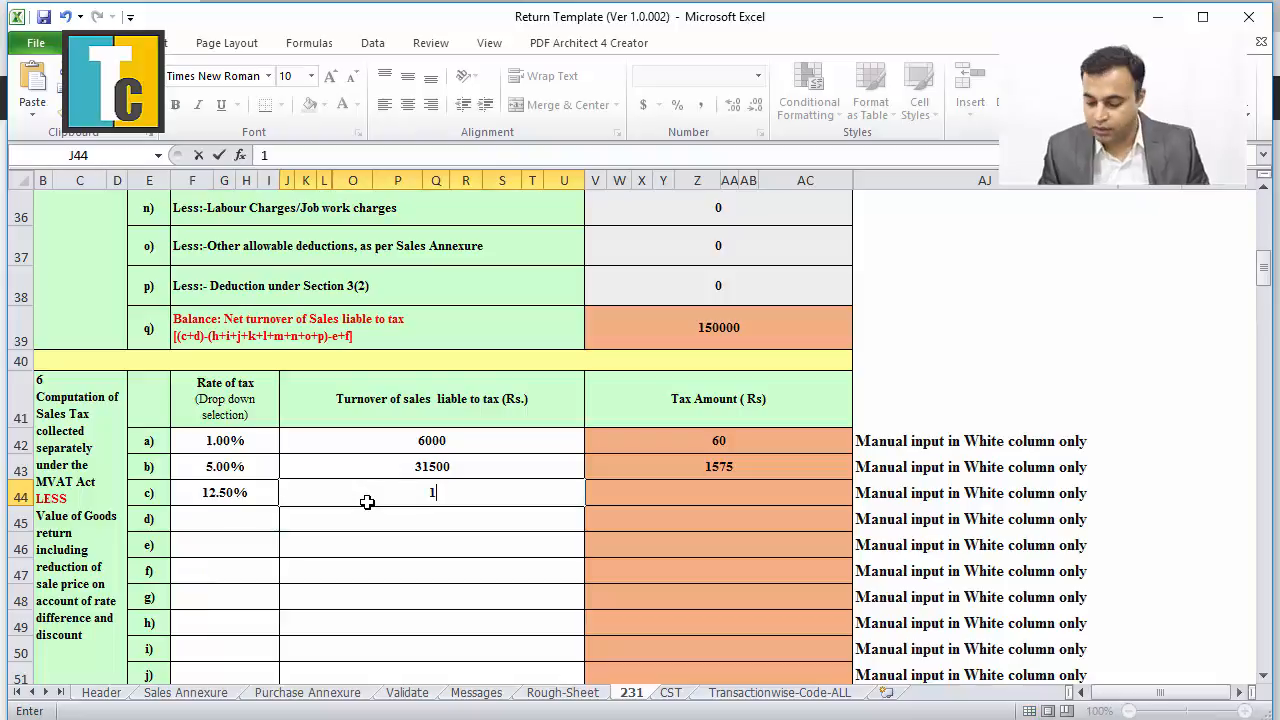
pyautogui.write('12500')
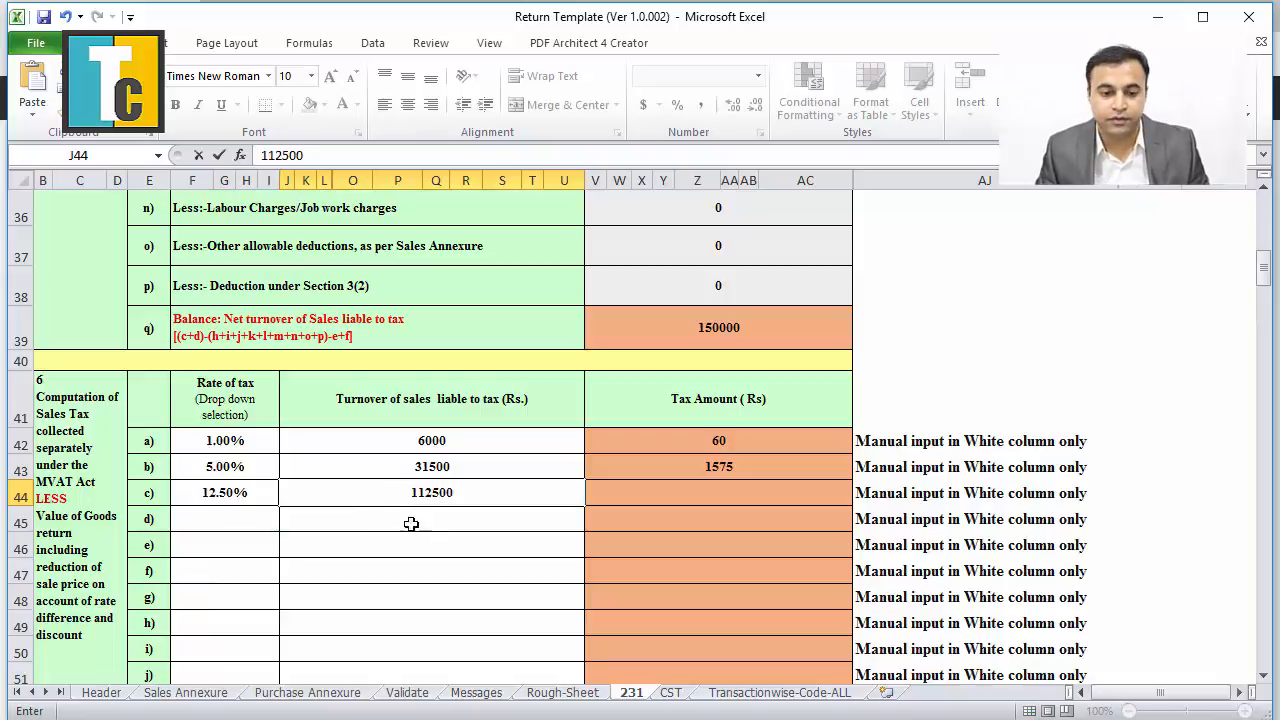
pyautogui.click(415, 534)
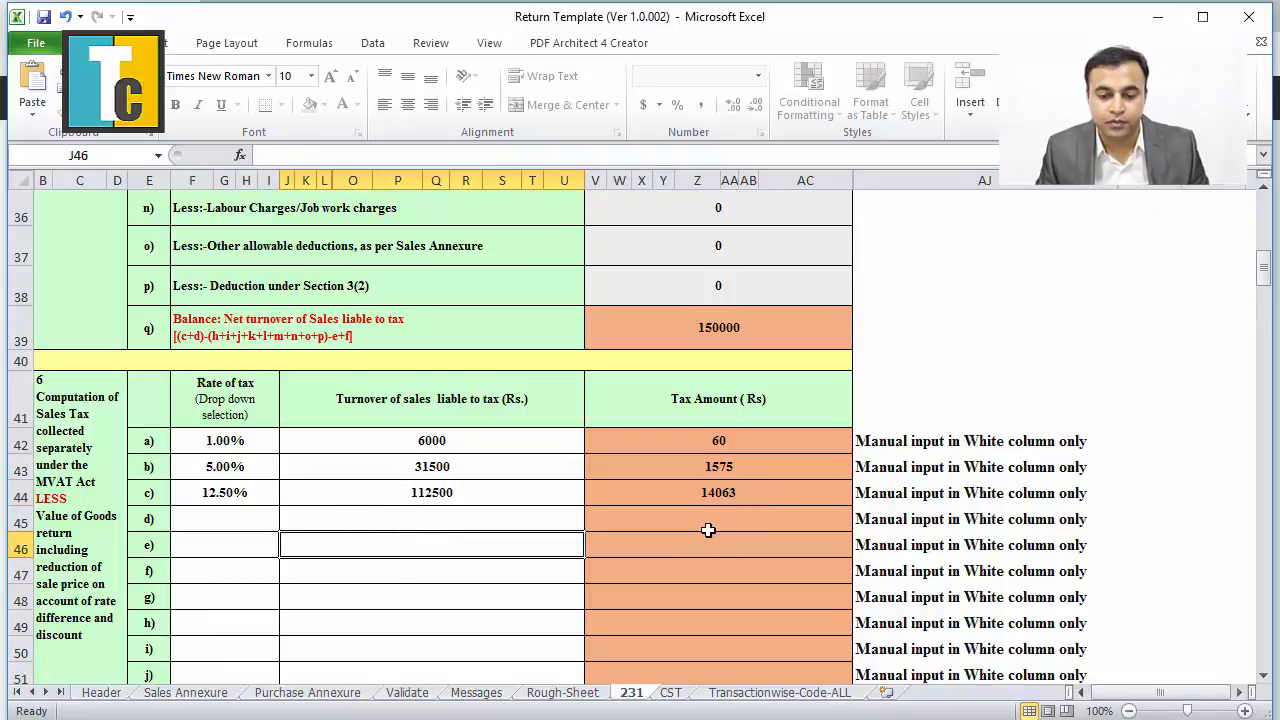
# Verify section 6 against the PDF report: total 150000 turnover, tax 15698.
pyautogui.hotkey('alt', 'Tab')
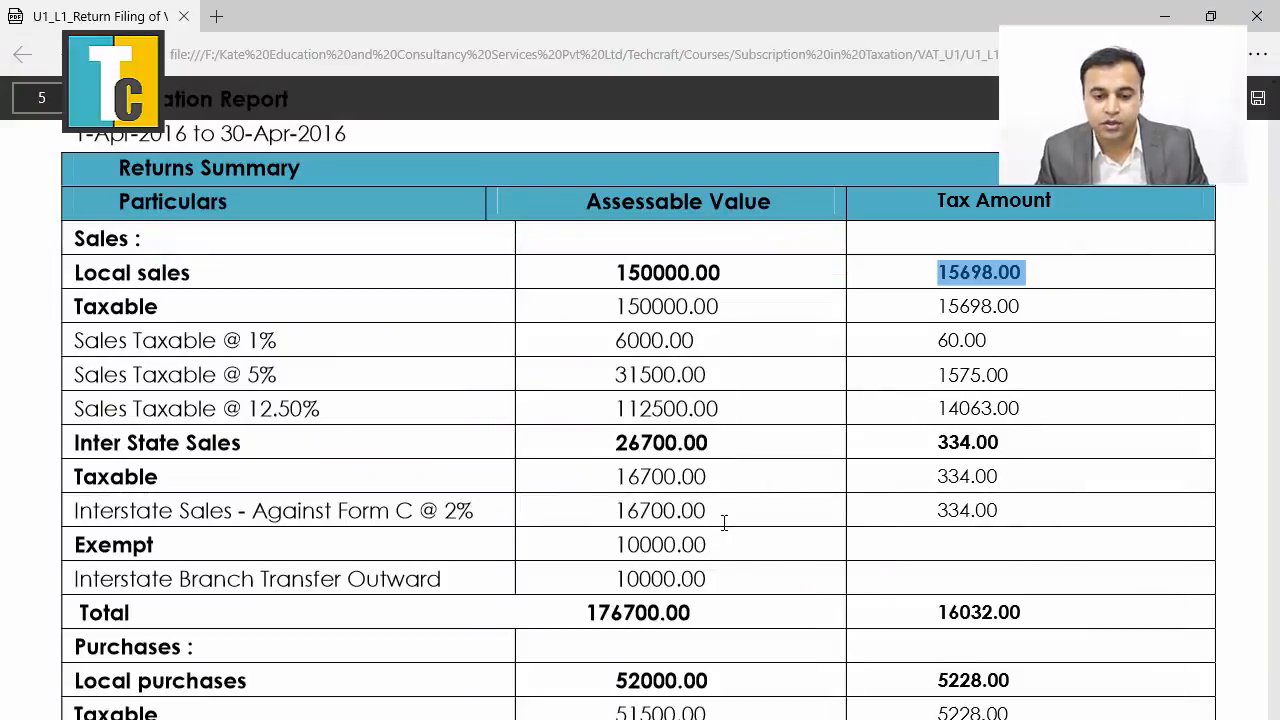
pyautogui.hotkey('alt', 'Tab')
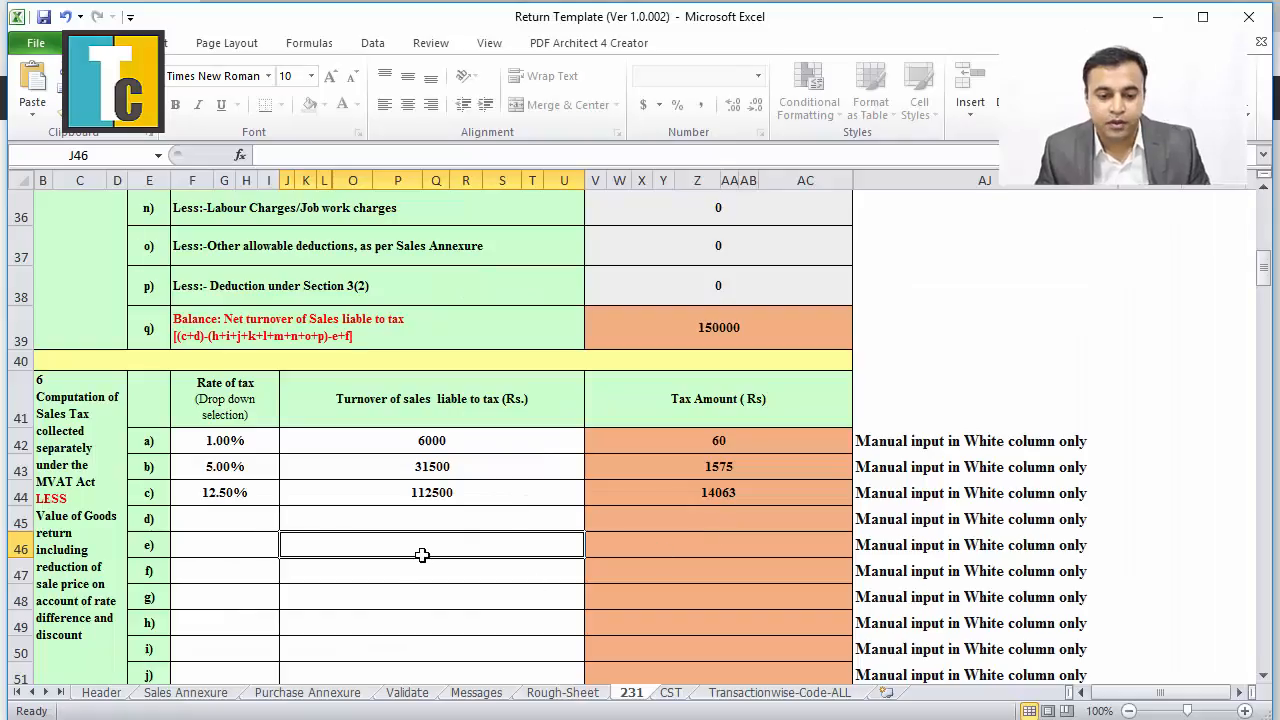
pyautogui.scroll(-3, 423, 552)
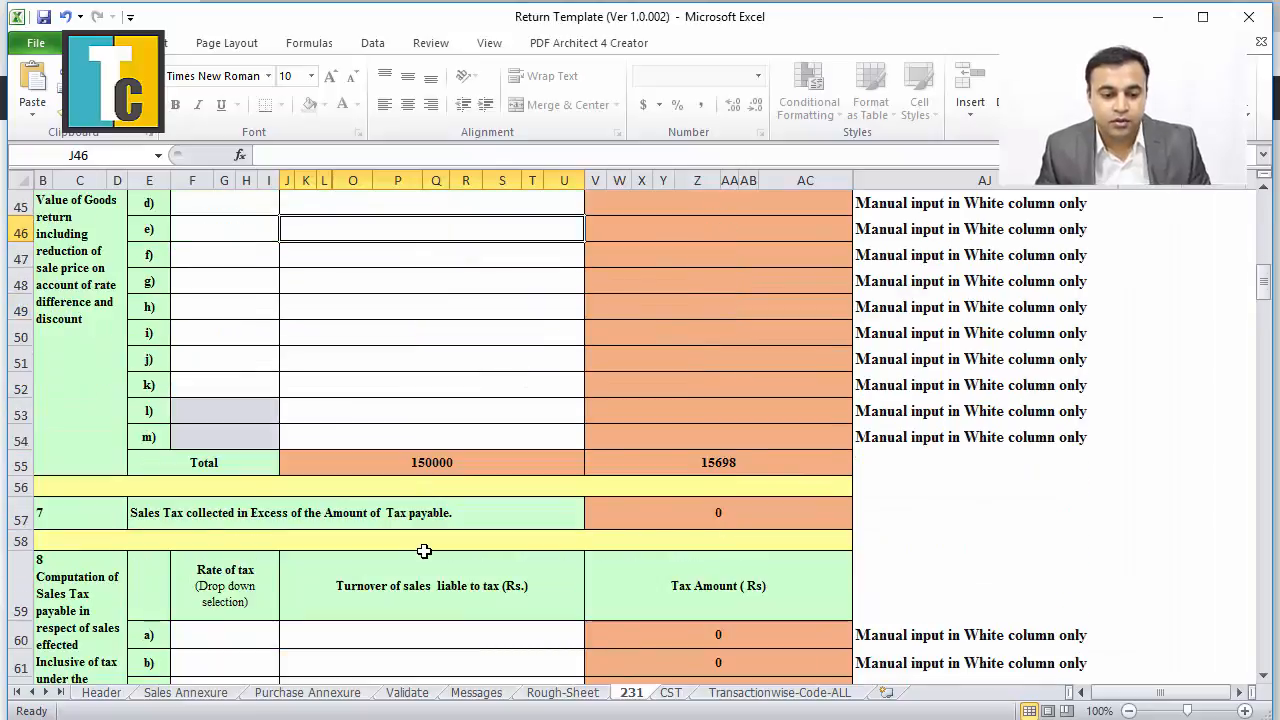
pyautogui.scroll(2, 424, 551)
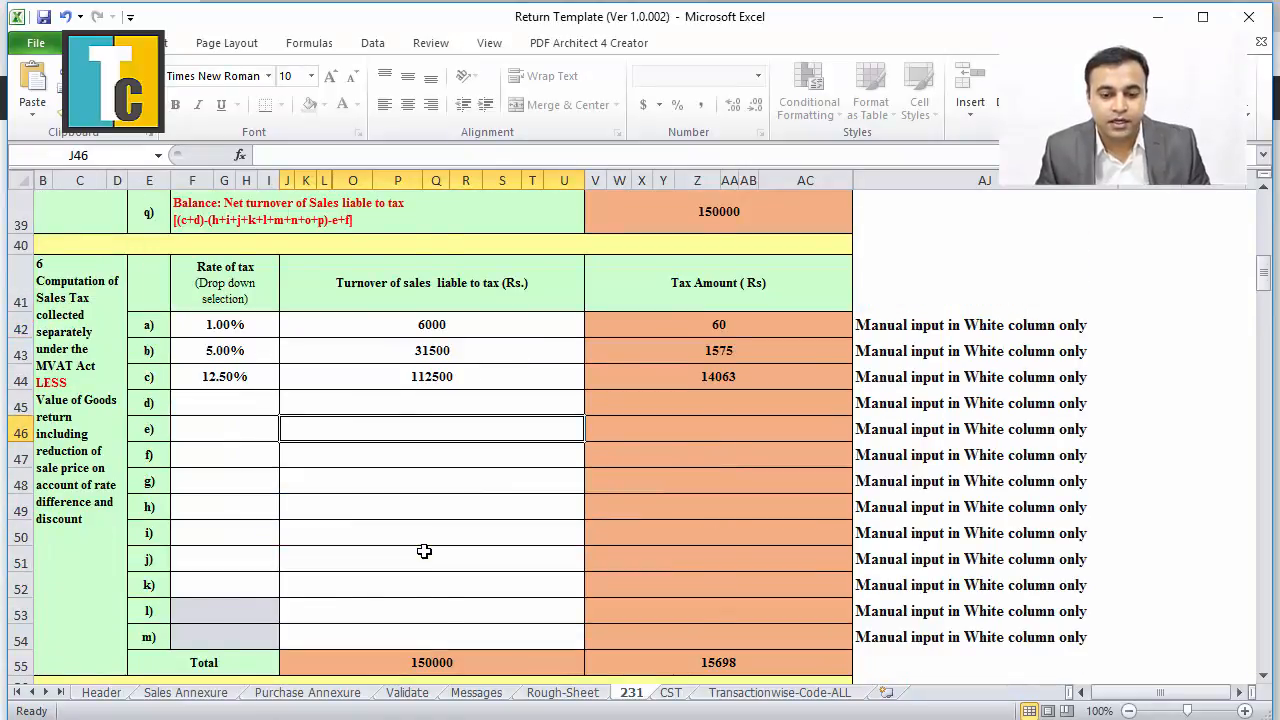
# Scroll through sections 8–10, past the 57233 eligible set-off balance, to section 11's rate breakup.
pyautogui.scroll(-7, 424, 551)
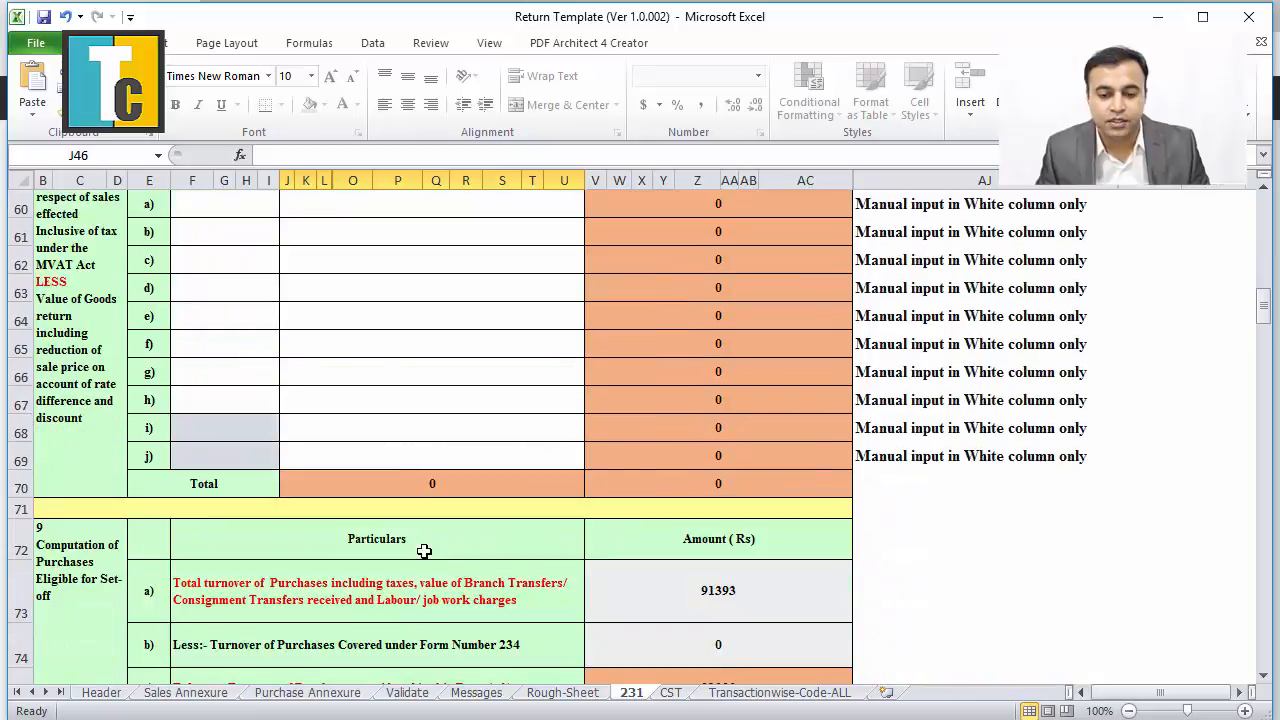
pyautogui.scroll(-2, 424, 551)
pyautogui.scroll(-1, 423, 549)
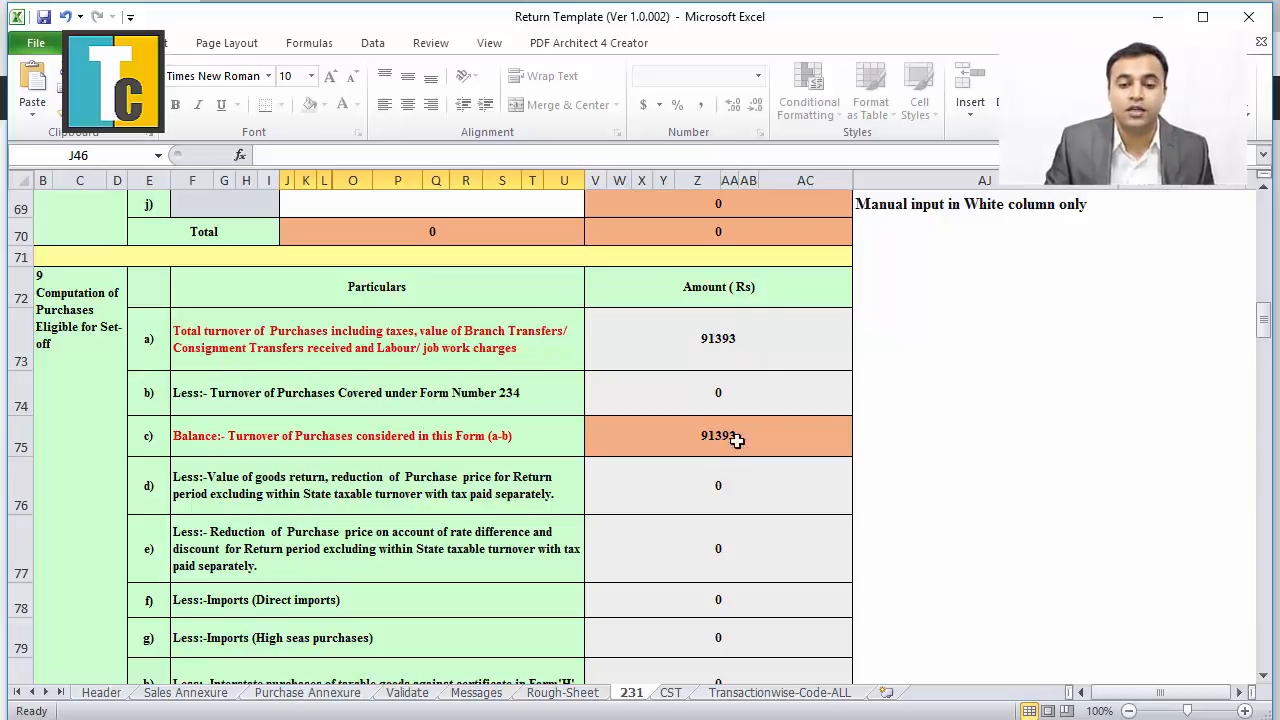
pyautogui.scroll(-3, 732, 524)
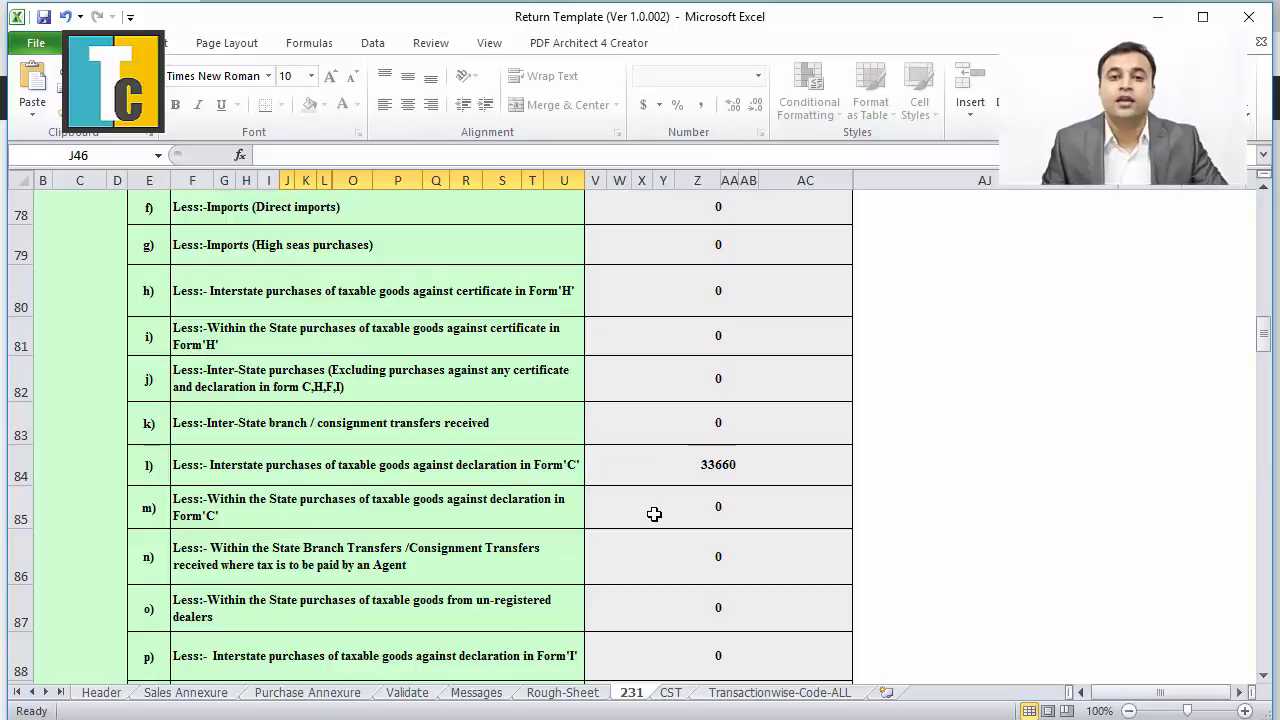
pyautogui.scroll(-2, 663, 537)
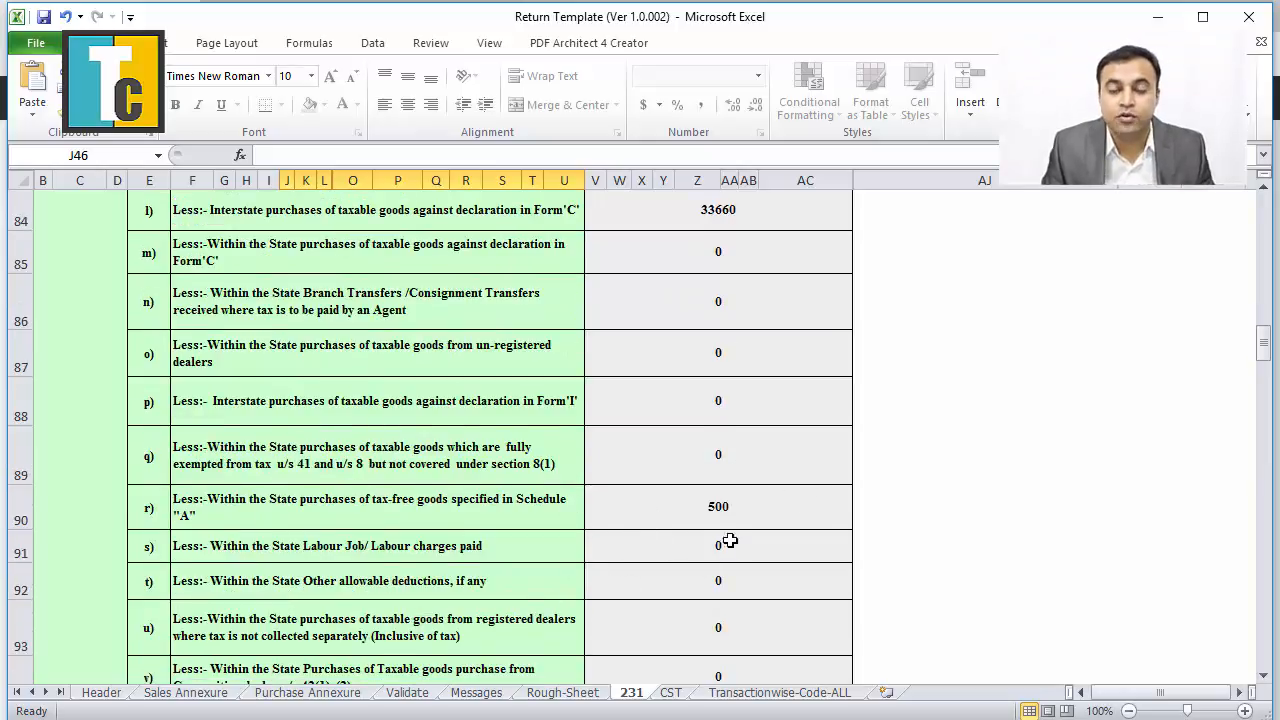
pyautogui.scroll(-2, 718, 538)
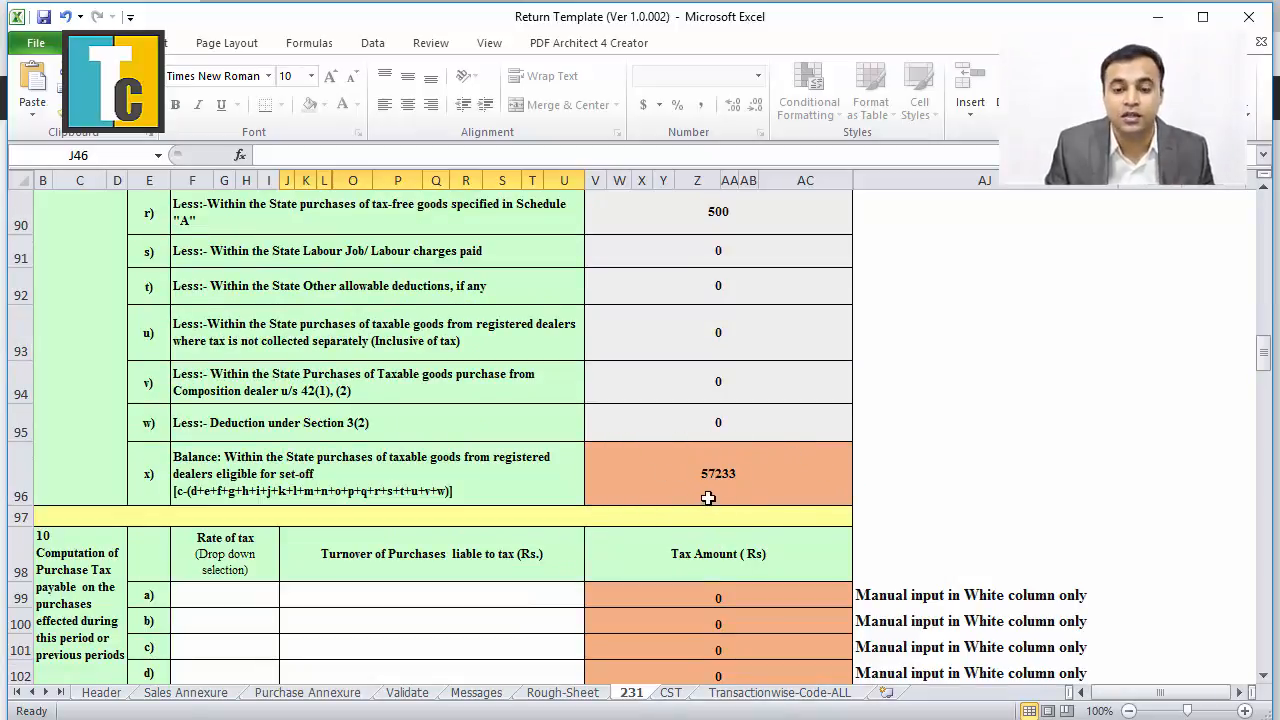
pyautogui.scroll(-1, 634, 536)
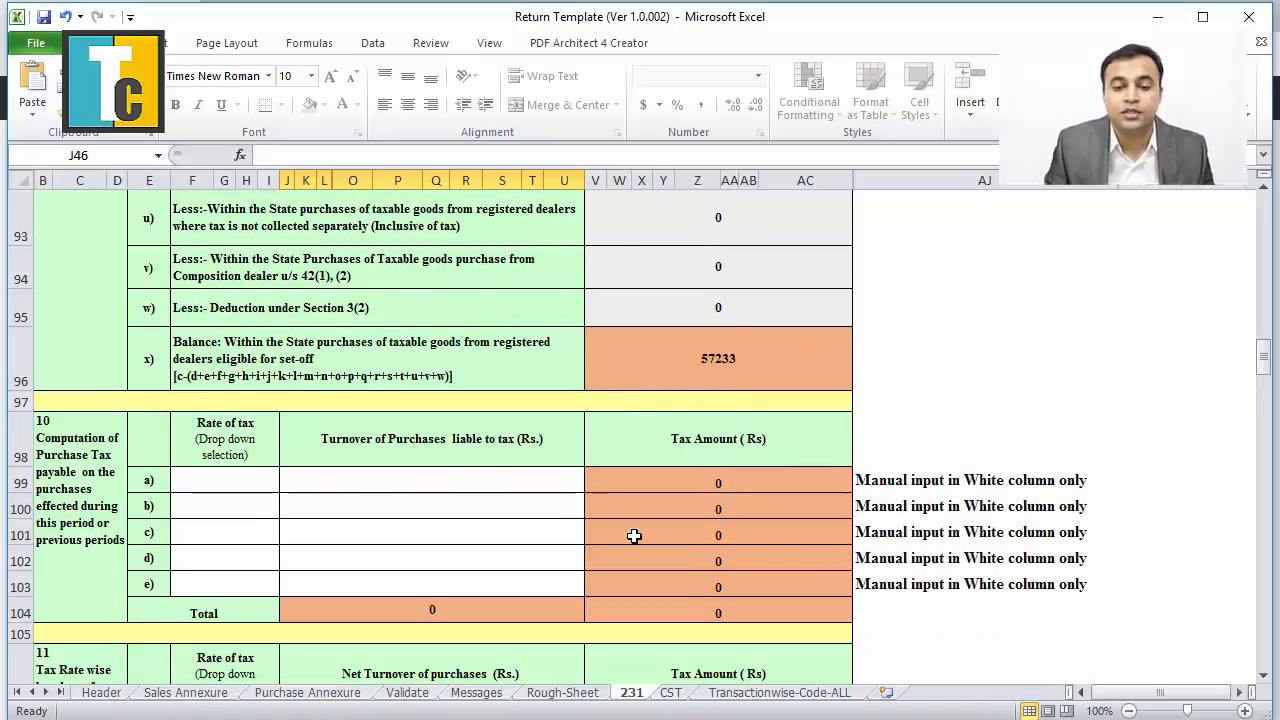
pyautogui.scroll(-1, 634, 536)
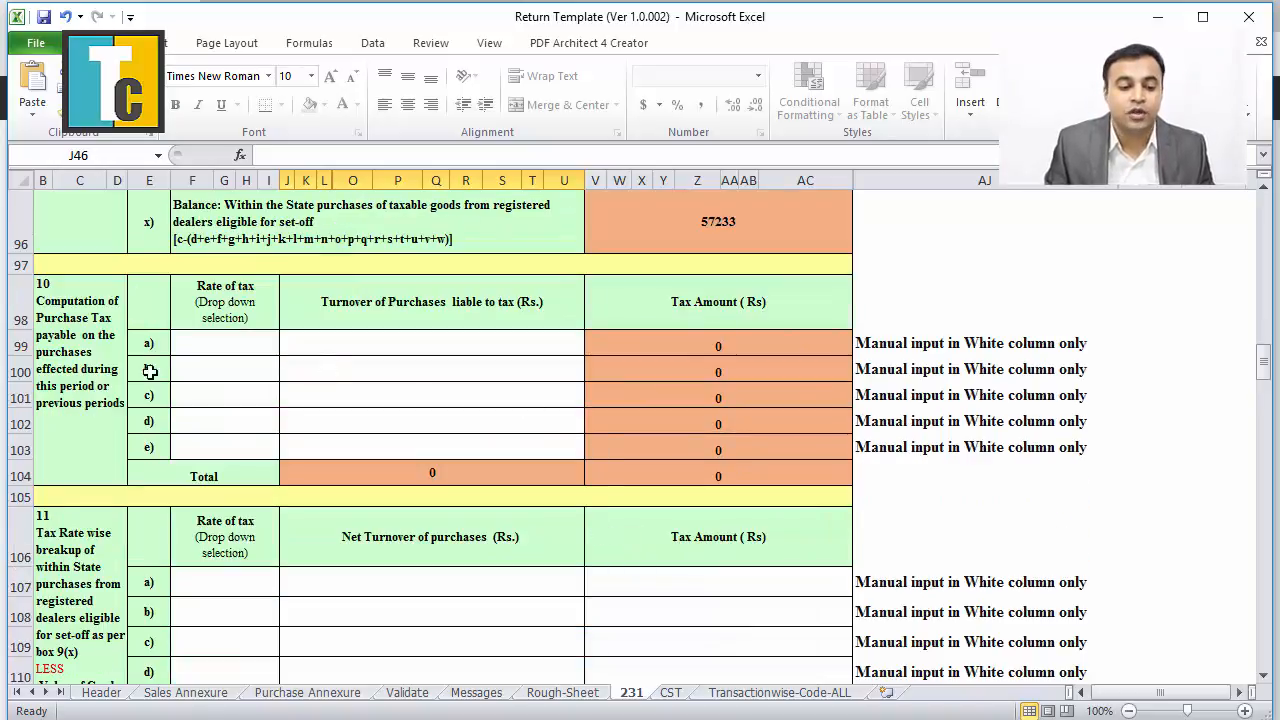
pyautogui.scroll(-1, 49, 540)
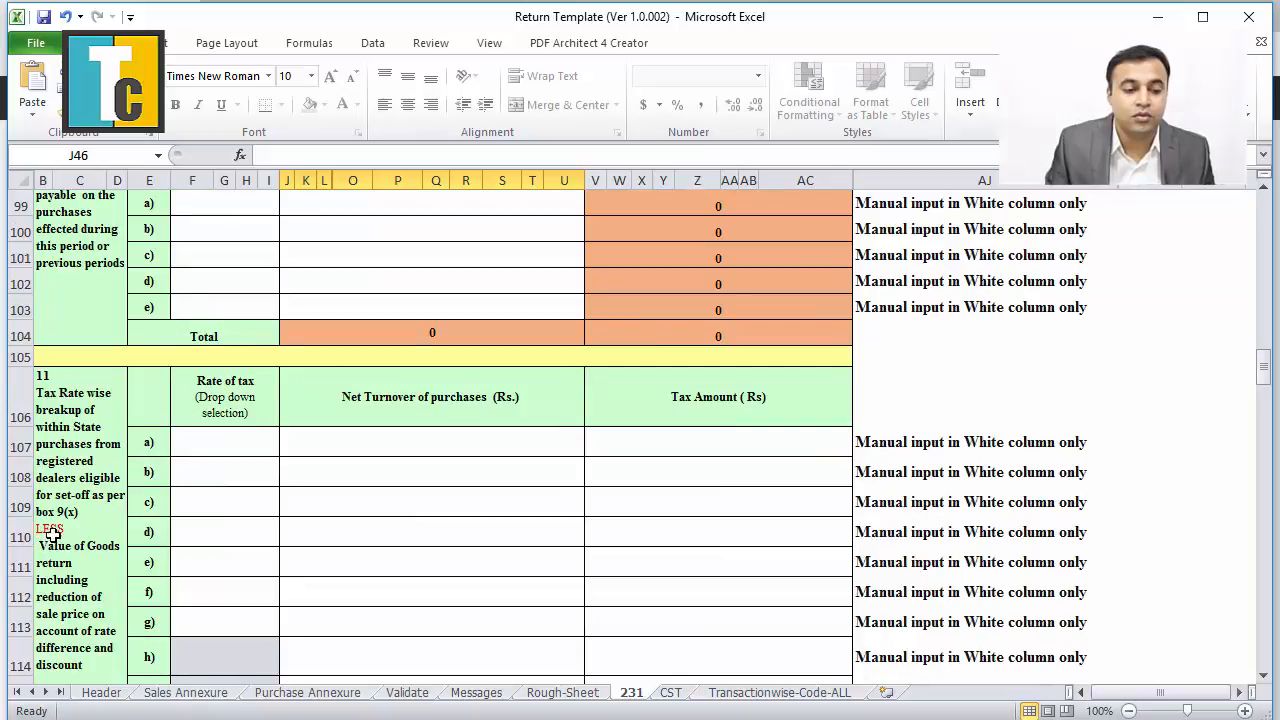
pyautogui.click(237, 446)
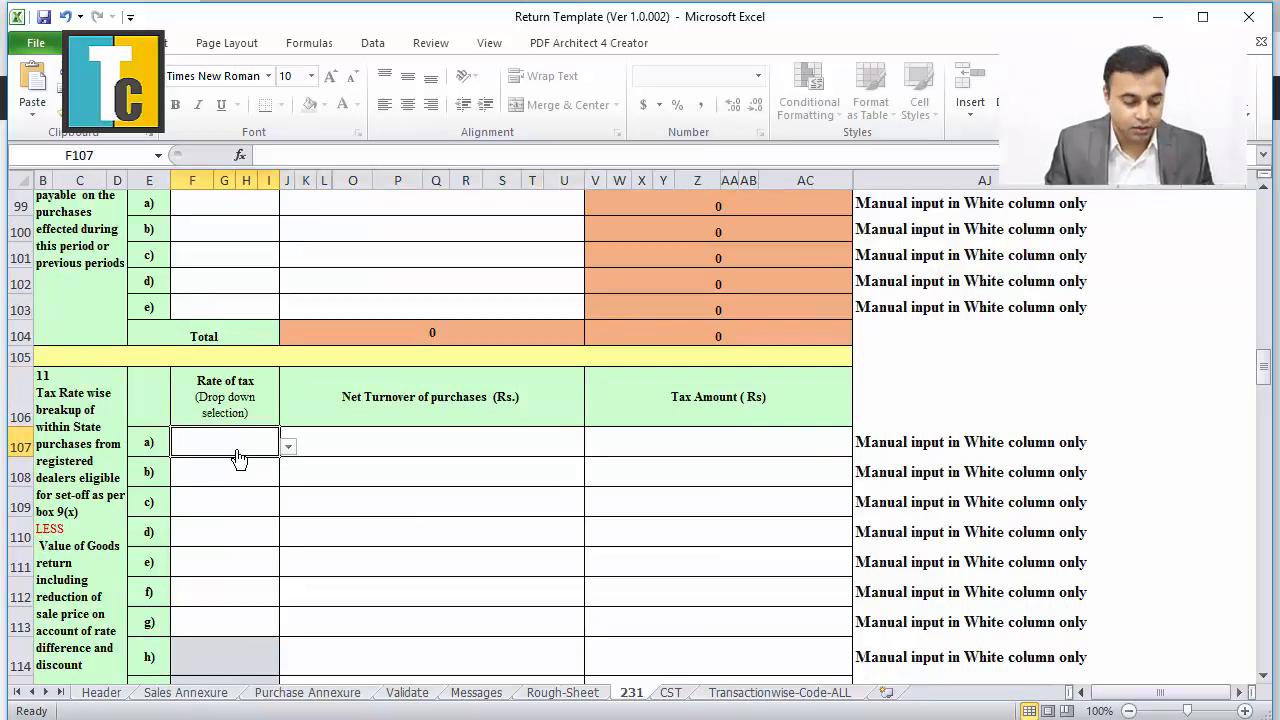
pyautogui.hotkey('alt', 'Tab')
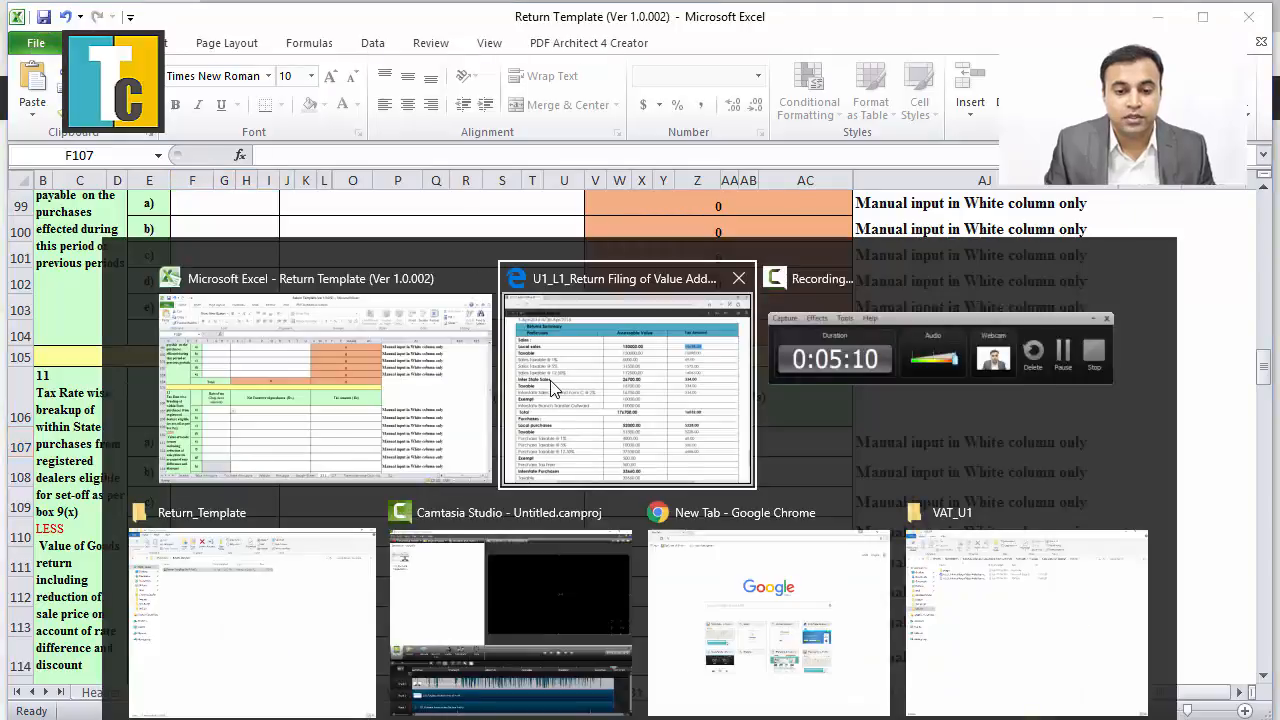
pyautogui.click(550, 388)
pyautogui.scroll(-4, 434, 486)
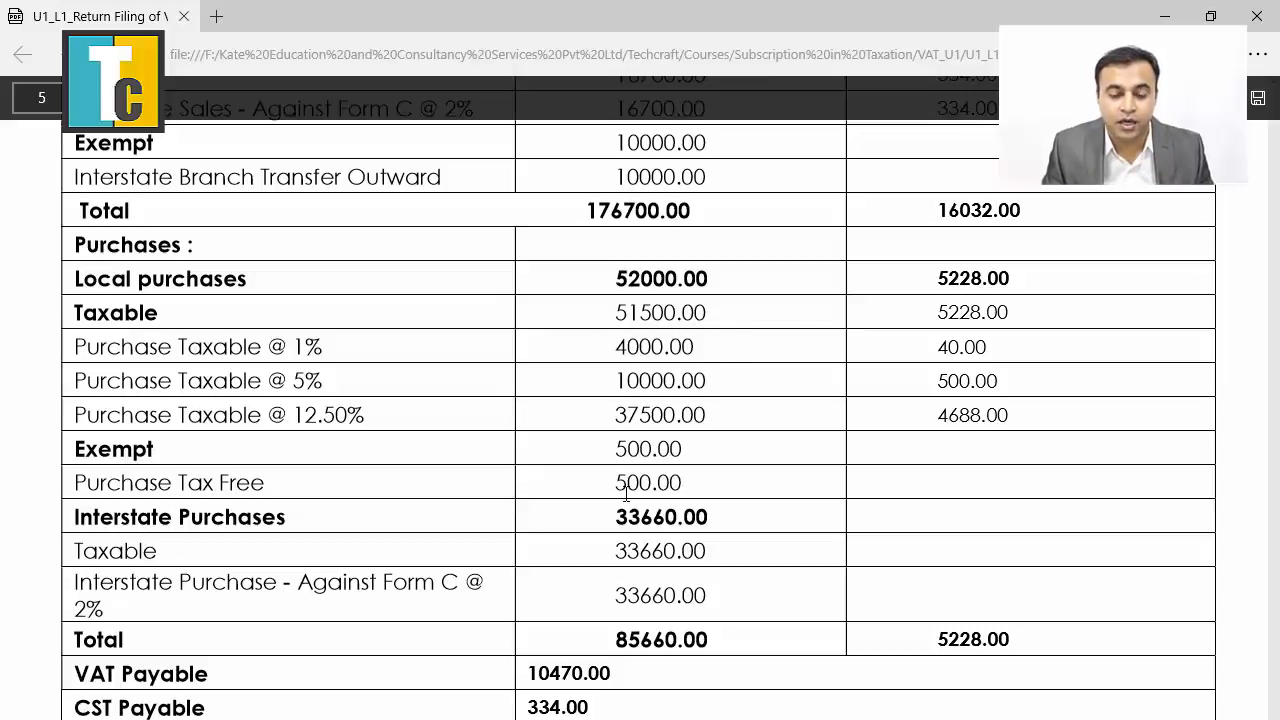
pyautogui.hotkey('alt', 'Tab')
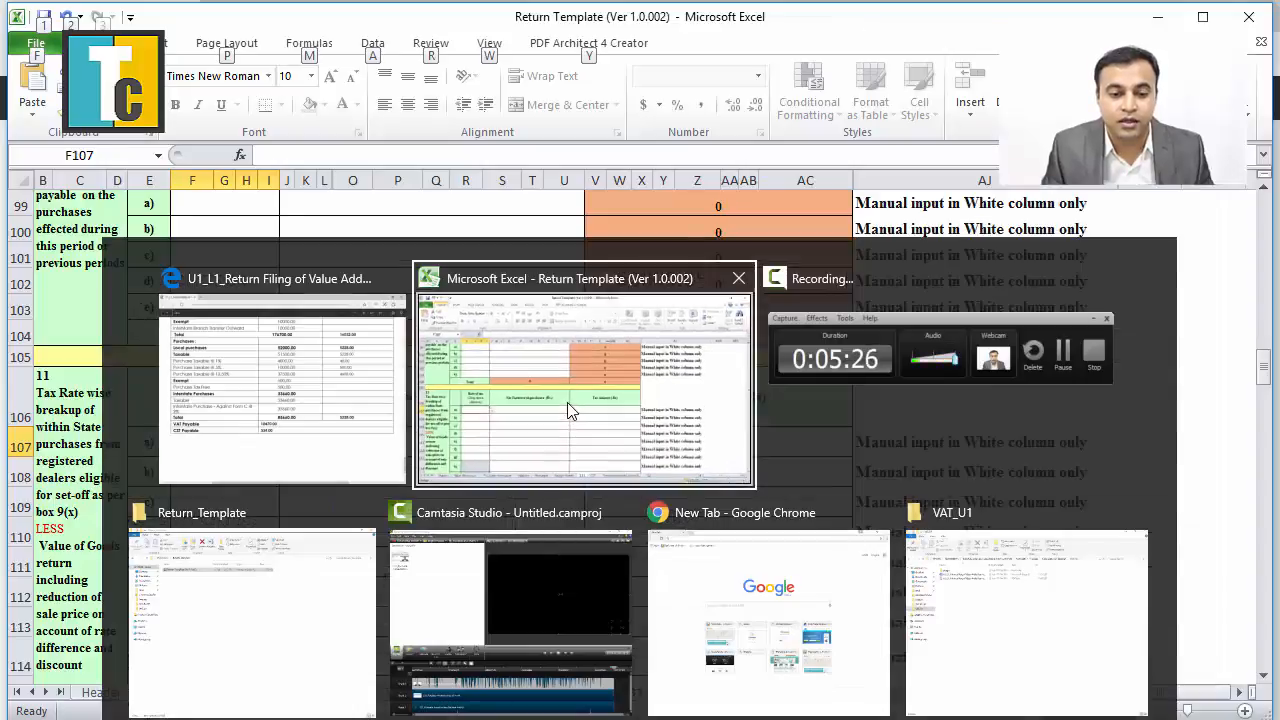
pyautogui.click(567, 408)
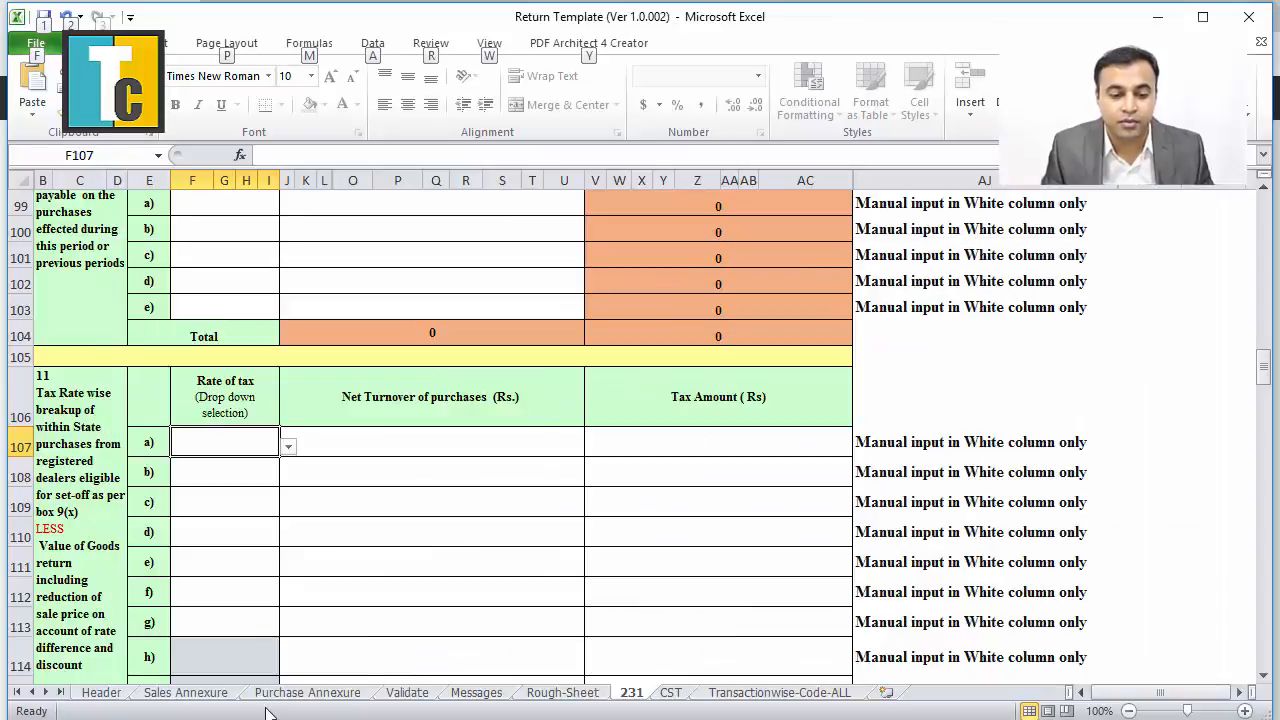
pyautogui.click(302, 698)
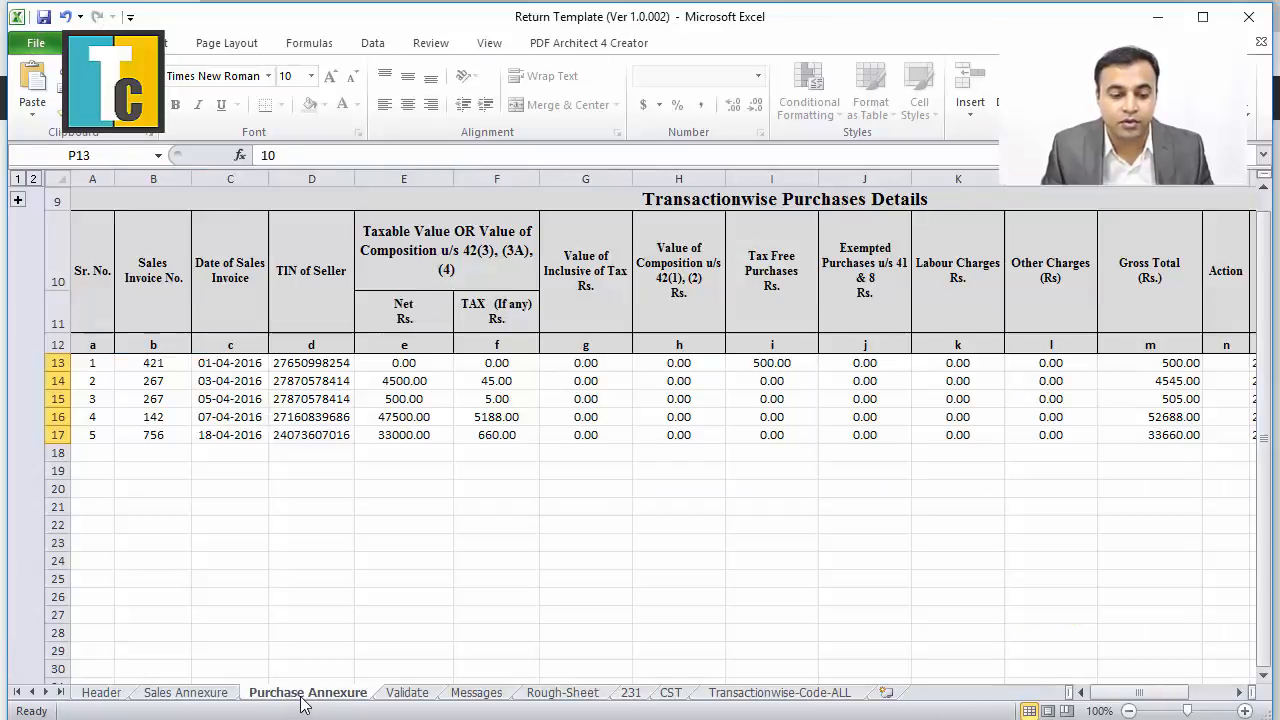
pyautogui.click(396, 383)
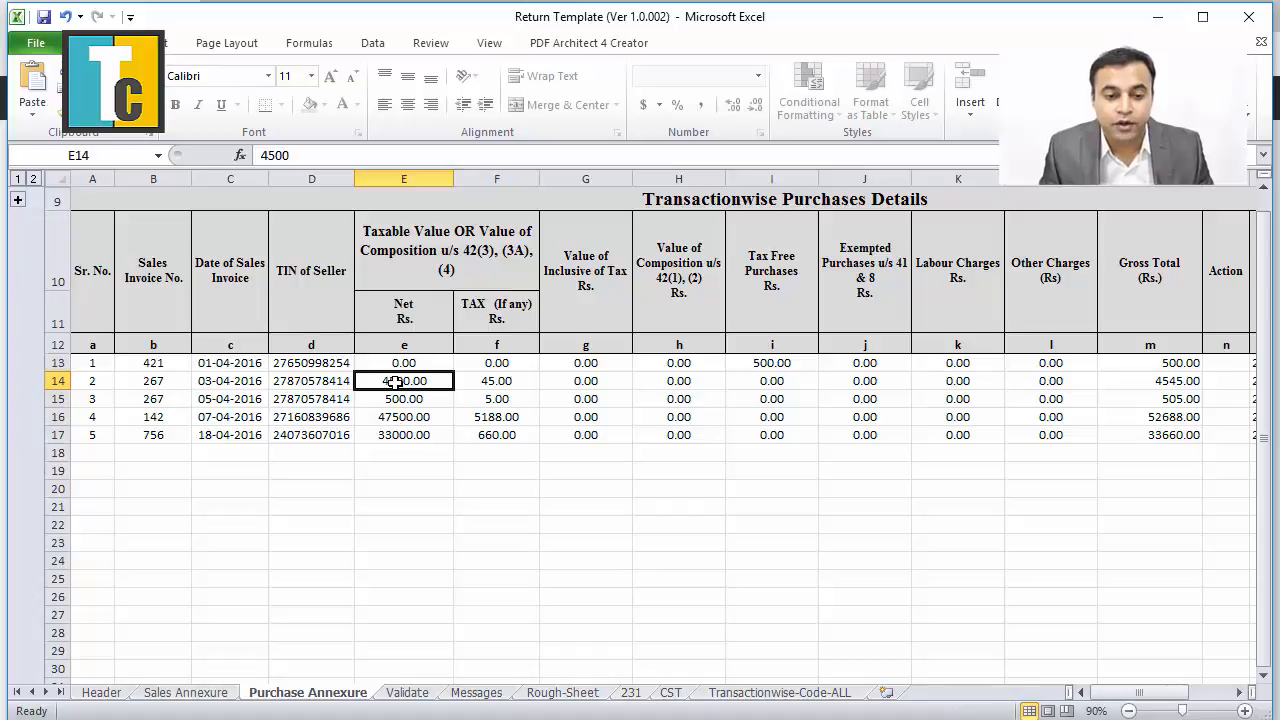
pyautogui.click(481, 382)
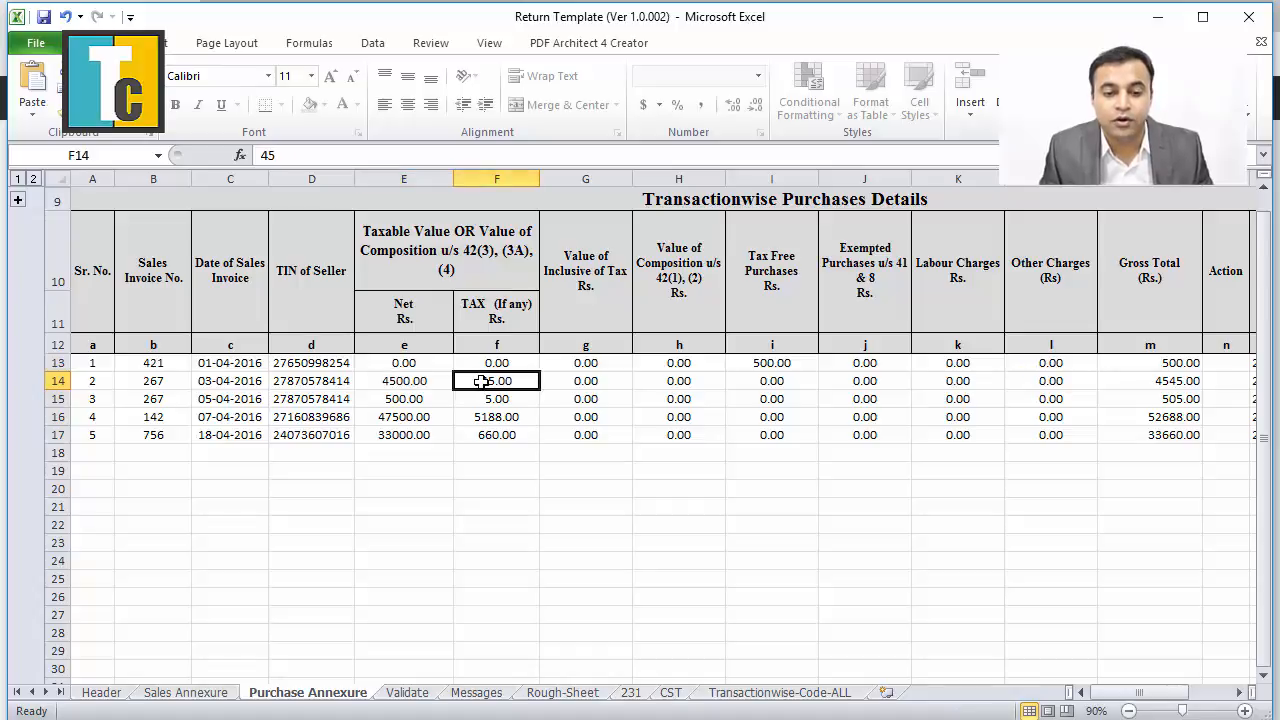
pyautogui.click(406, 399)
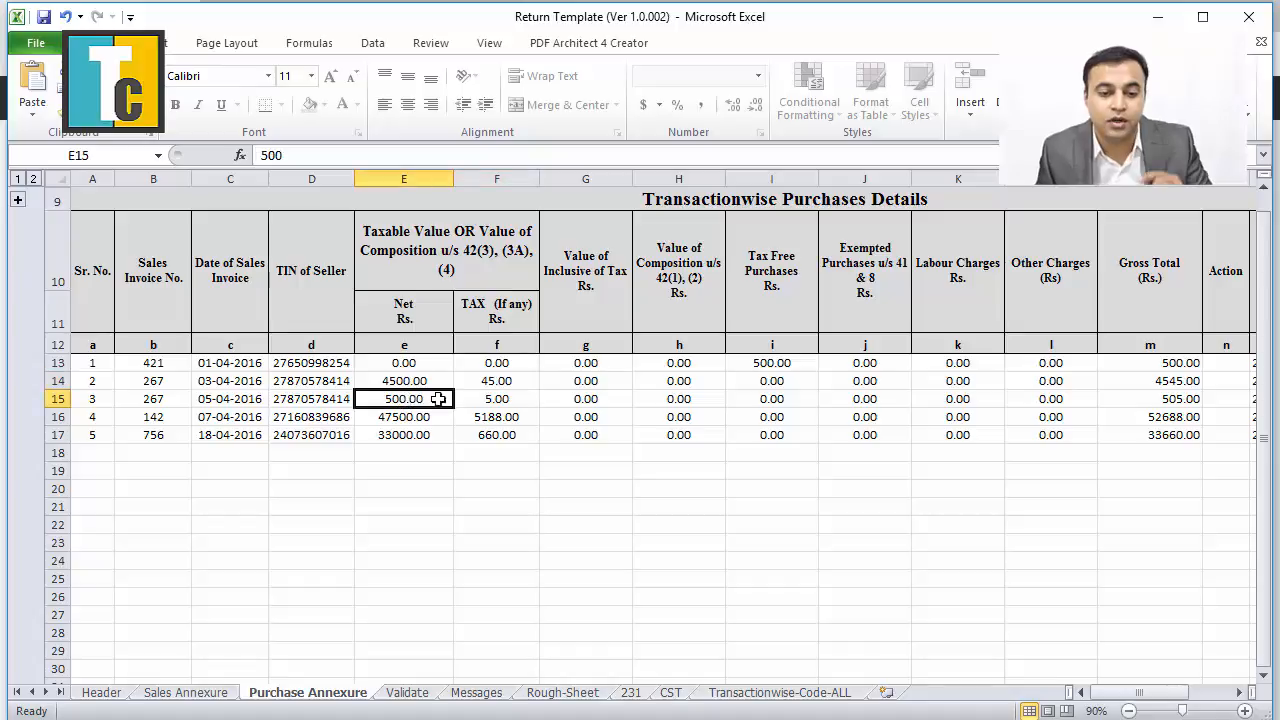
pyautogui.click(477, 399)
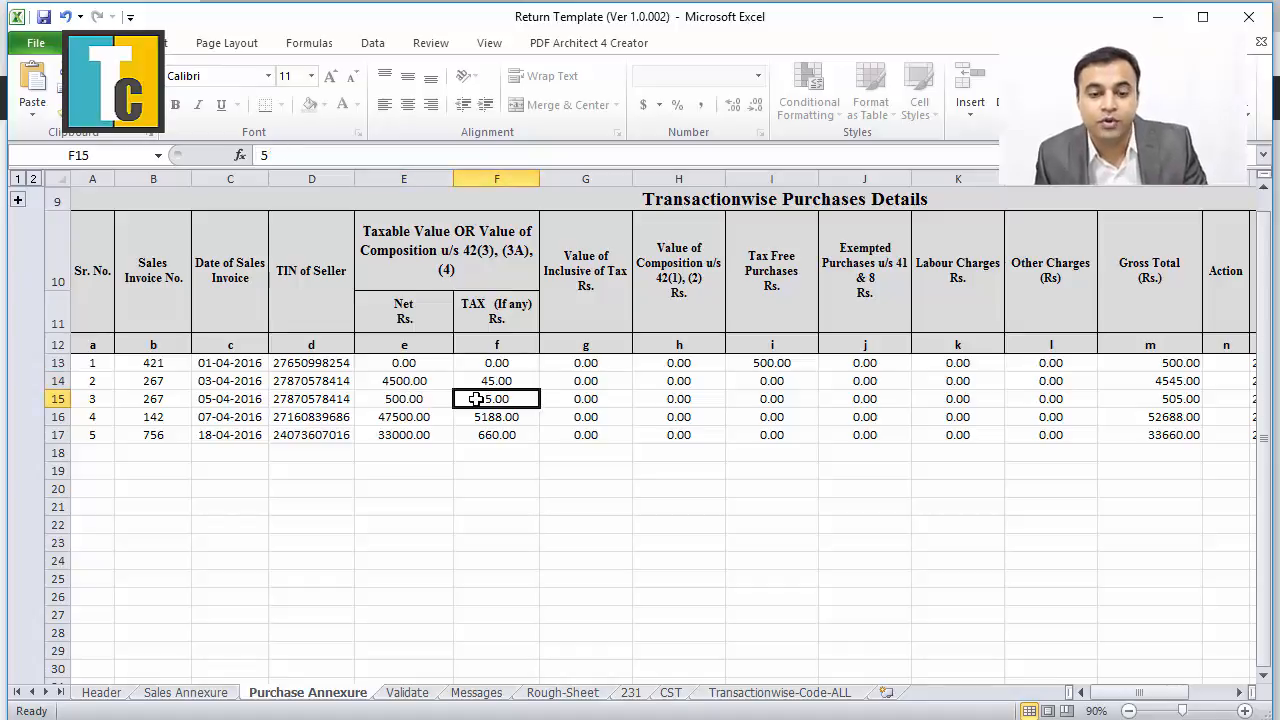
pyautogui.click(437, 381)
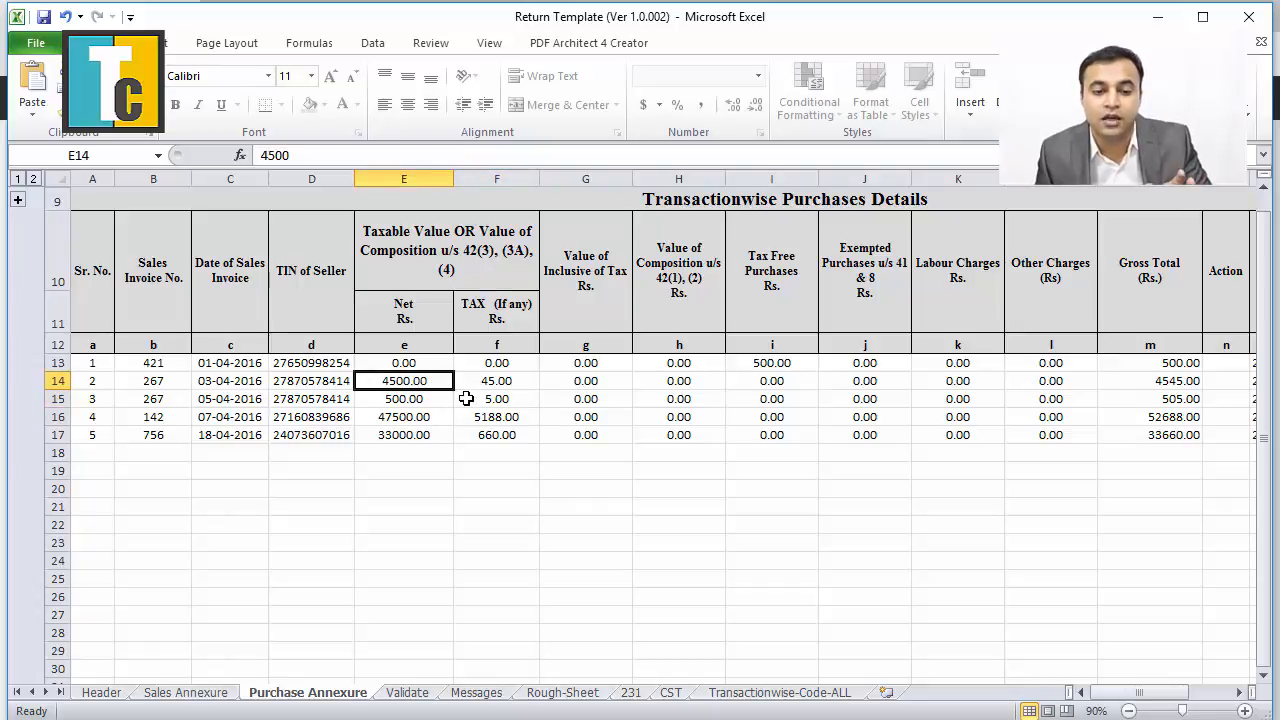
pyautogui.click(466, 398)
pyautogui.click(466, 381)
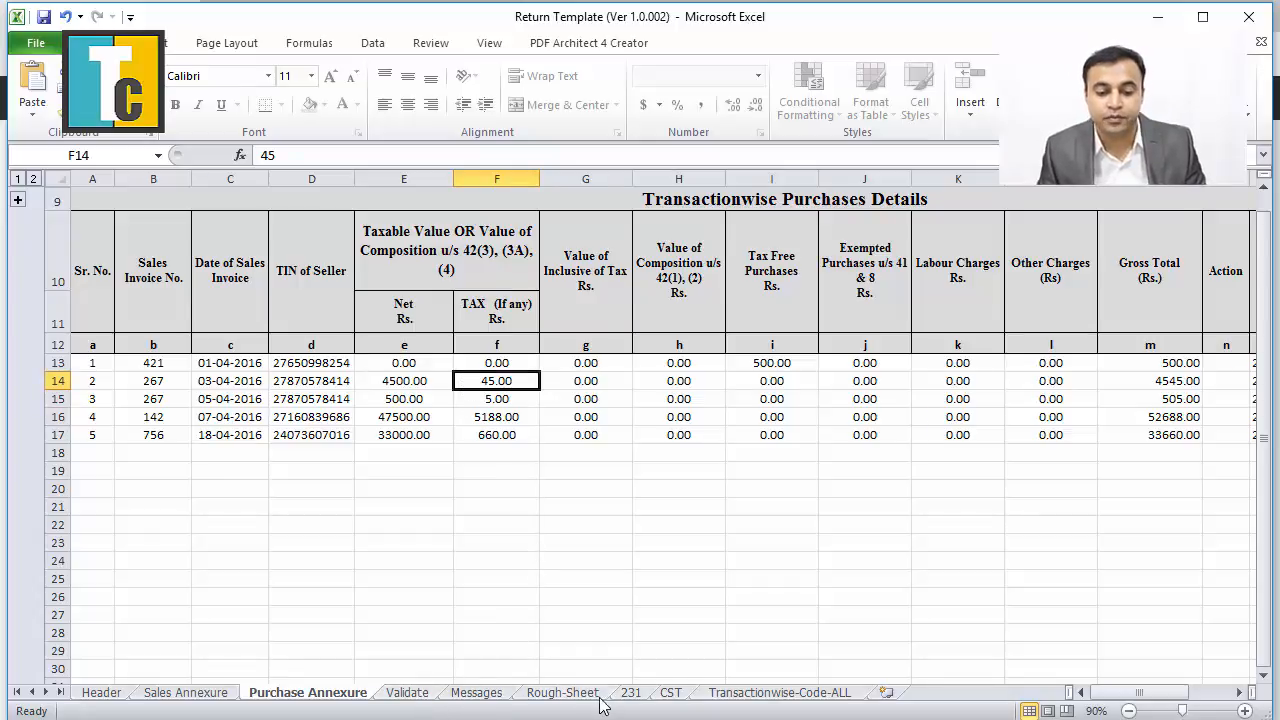
# On sheet 231, fill purchase row a at 1.00% with turnover 4500 and tax 45.
pyautogui.click(631, 692)
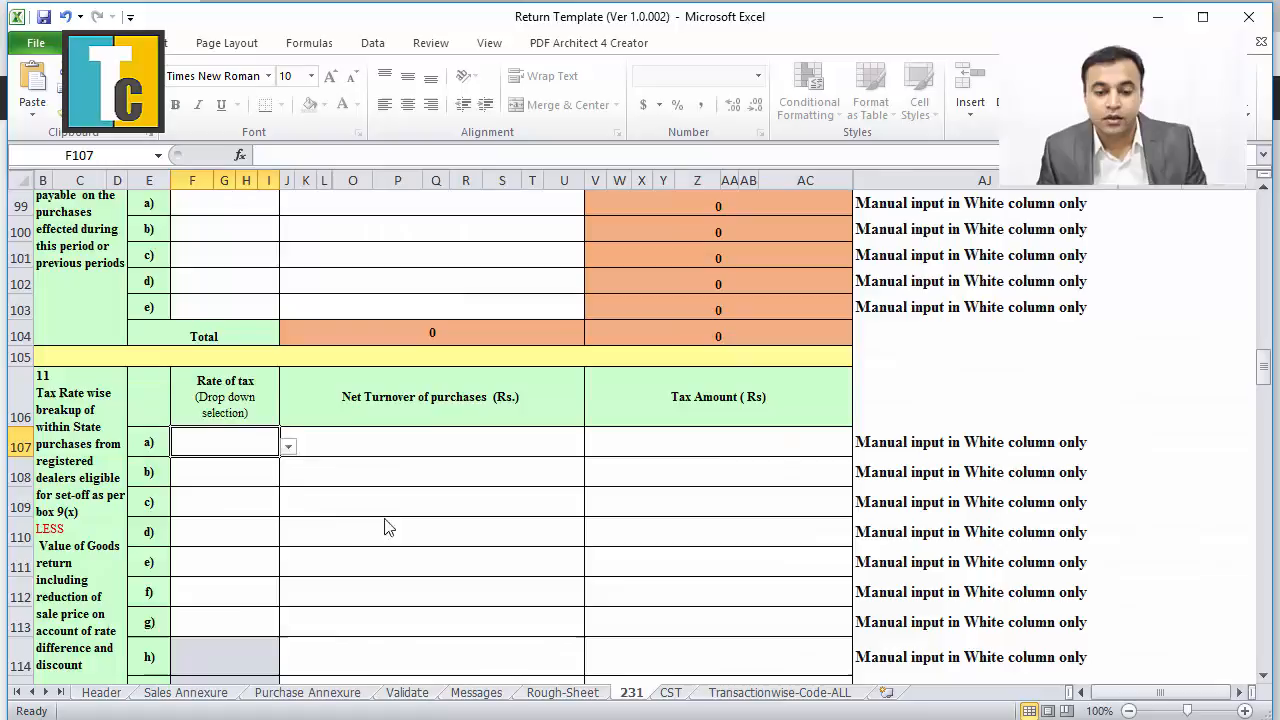
pyautogui.click(288, 446)
pyautogui.press('Escape')
pyautogui.click(197, 470)
pyautogui.click(363, 450)
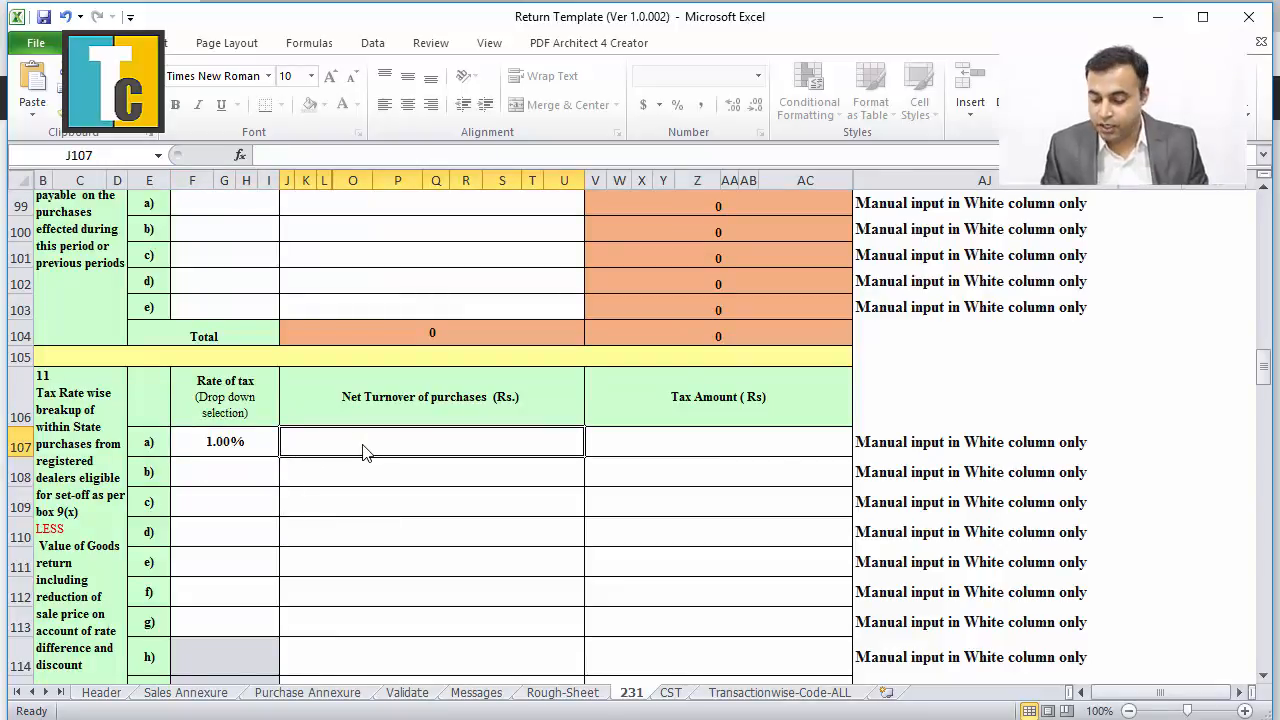
pyautogui.write('4500')
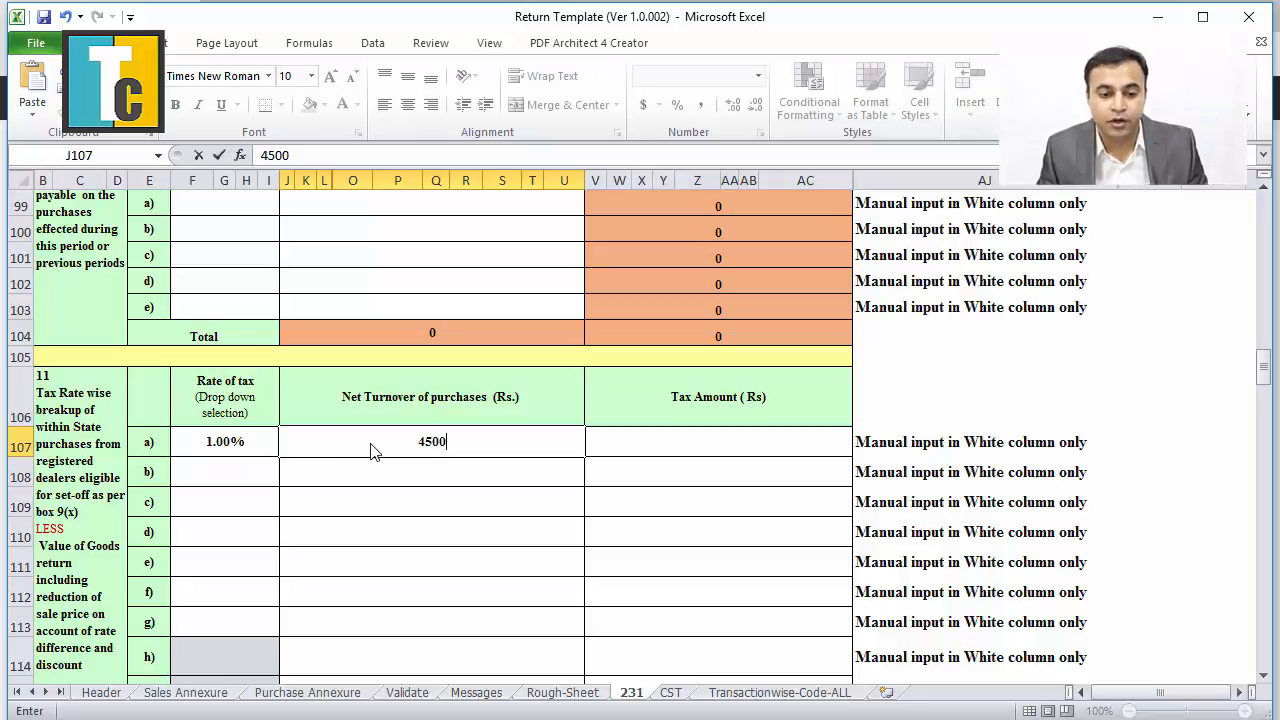
pyautogui.click(731, 444)
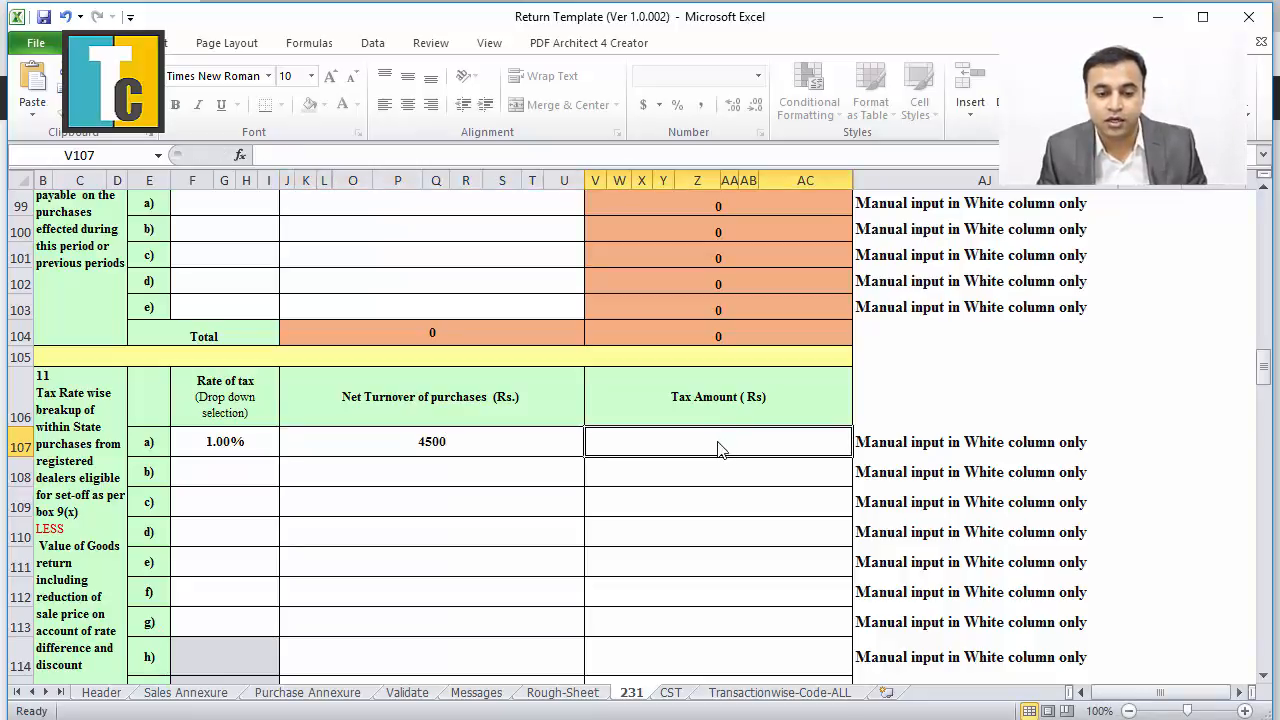
pyautogui.write('45')
pyautogui.click(707, 516)
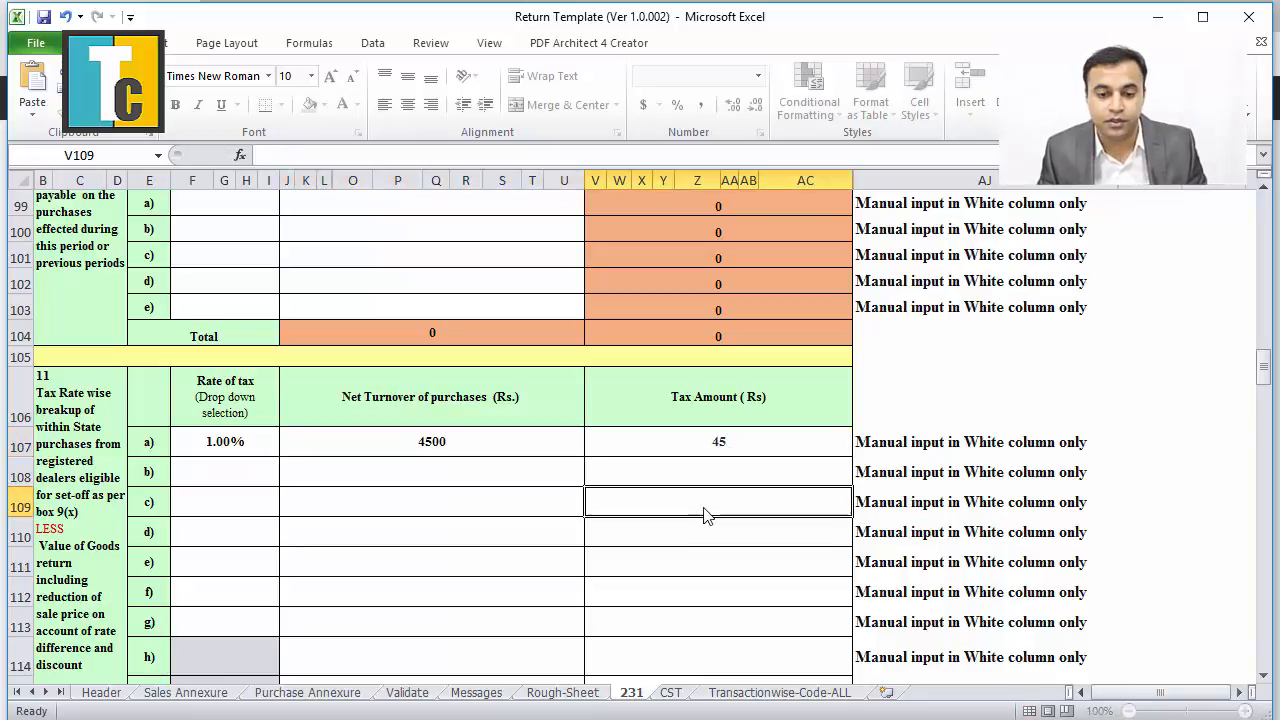
# Fill purchase row b at 1.00% with turnover -500 and tax -5.
pyautogui.click(237, 476)
pyautogui.click(287, 480)
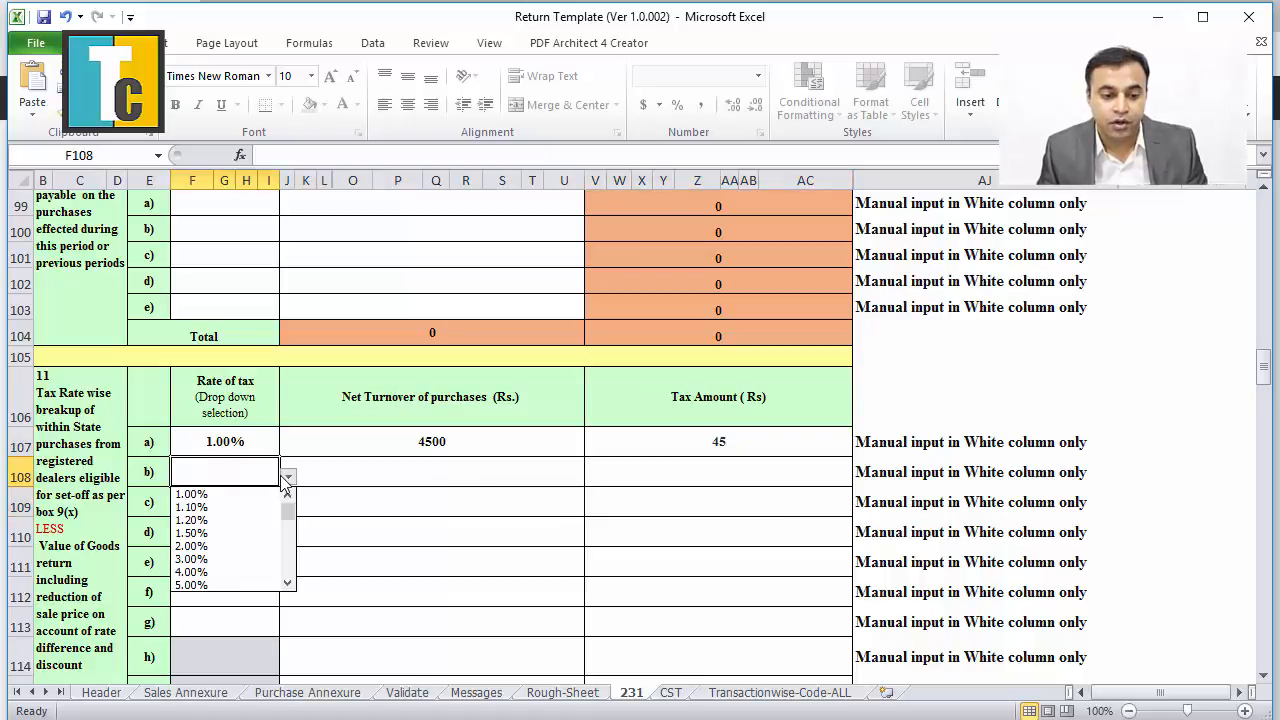
pyautogui.click(205, 495)
pyautogui.click(385, 474)
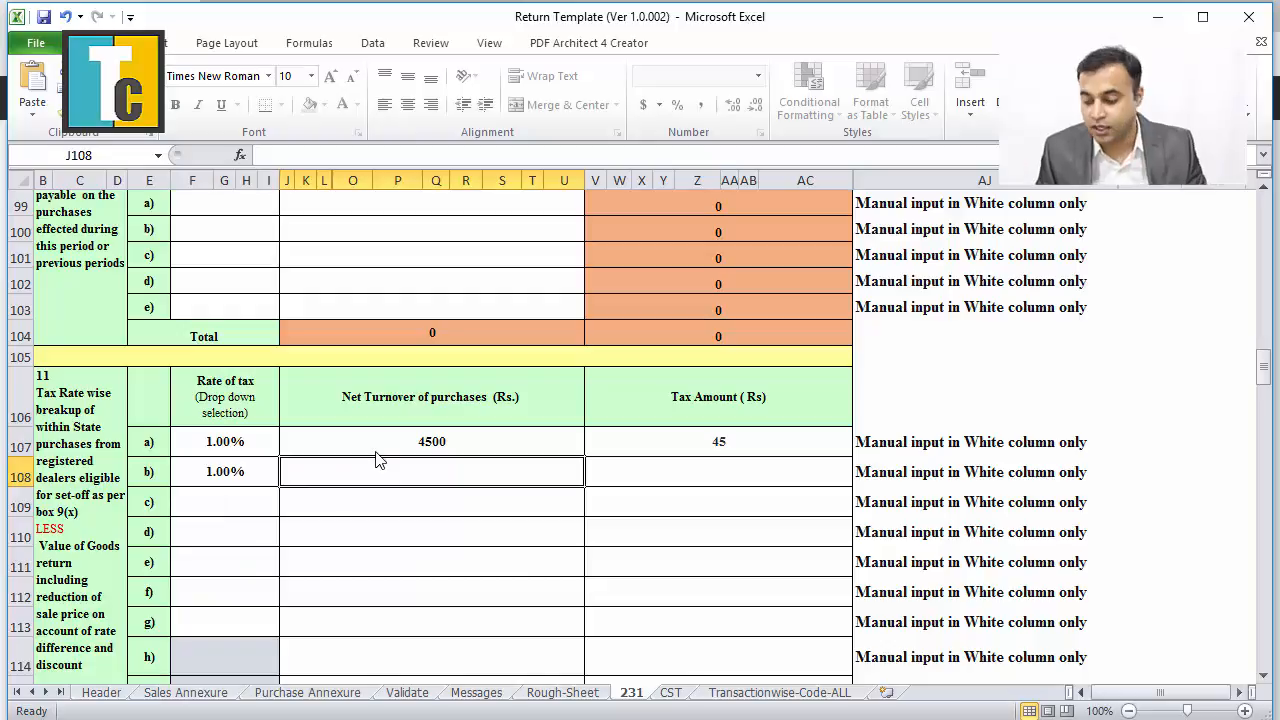
pyautogui.write('-')
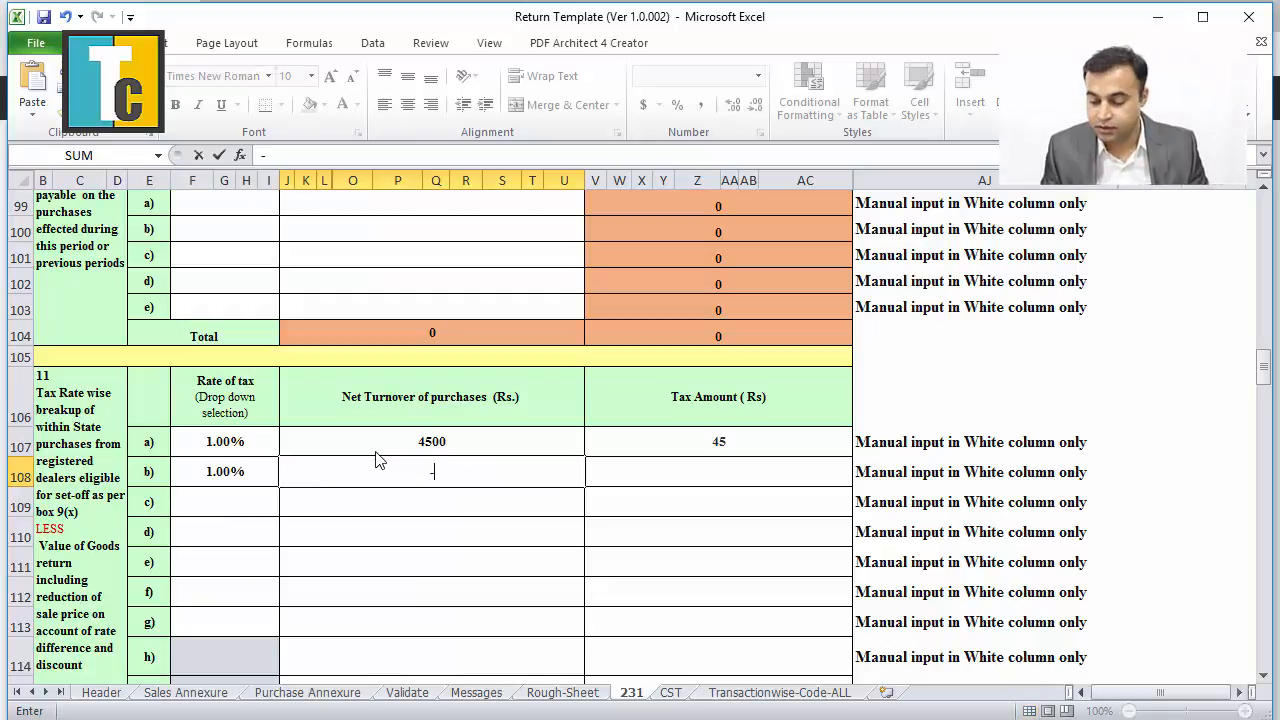
pyautogui.write('500')
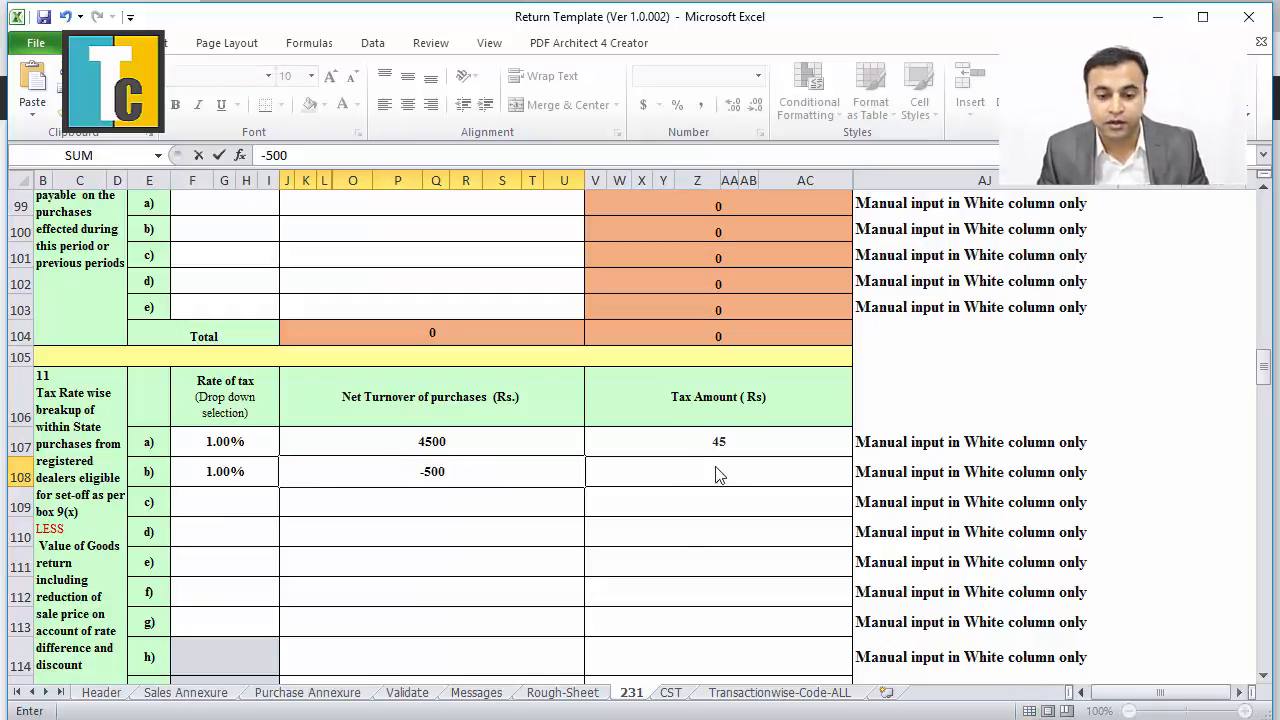
pyautogui.click(720, 475)
pyautogui.write('-5')
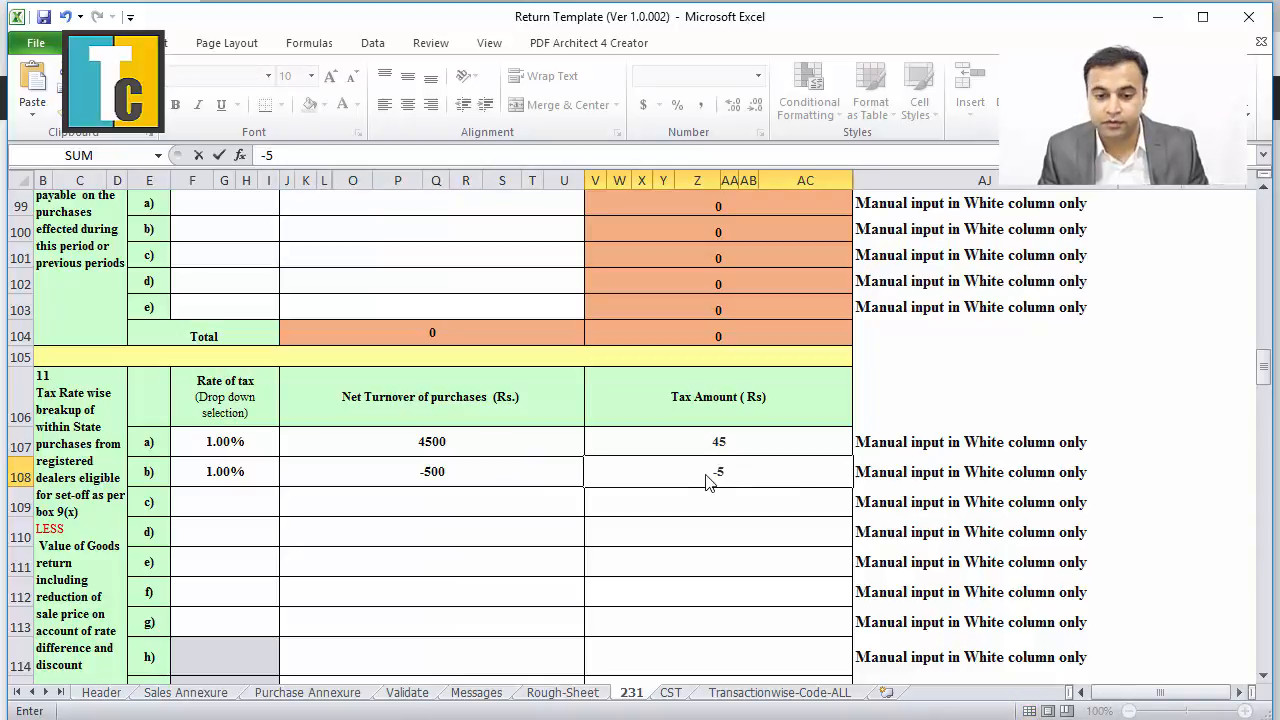
pyautogui.click(665, 508)
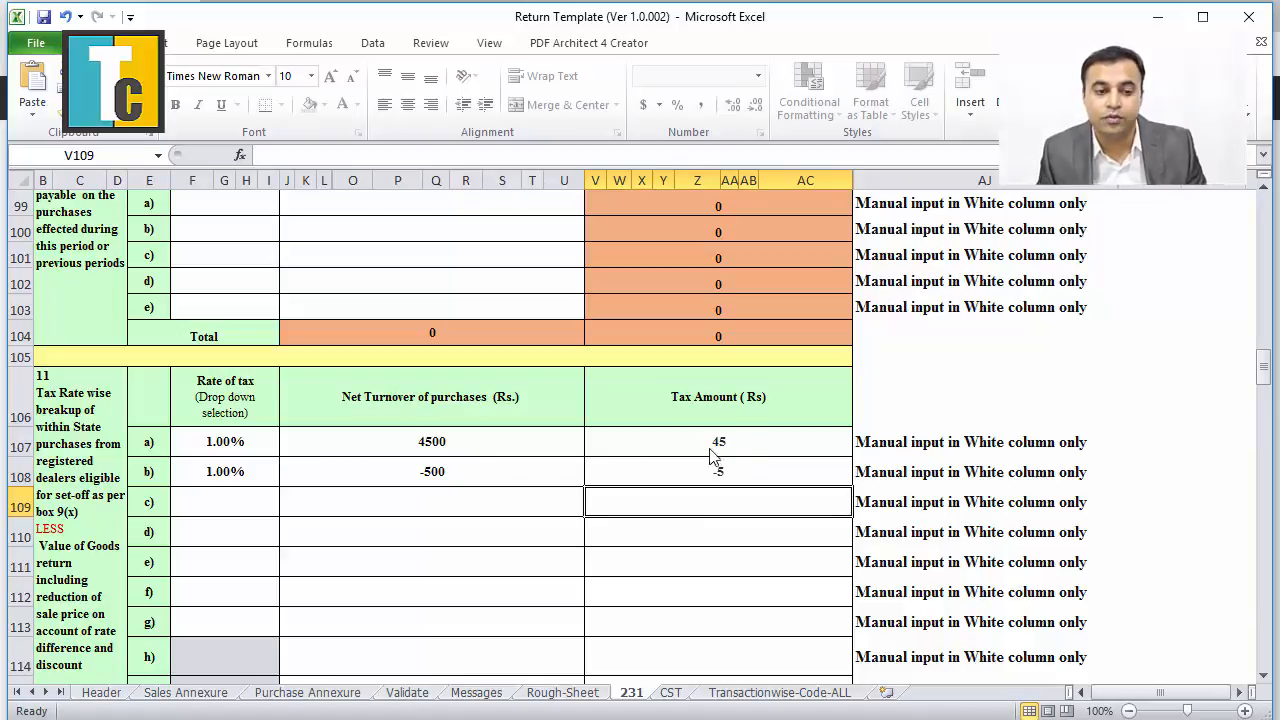
# Fill purchase row c at 5.00% with turnover 10000 and tax 500, checked against the PDF.
pyautogui.click(229, 513)
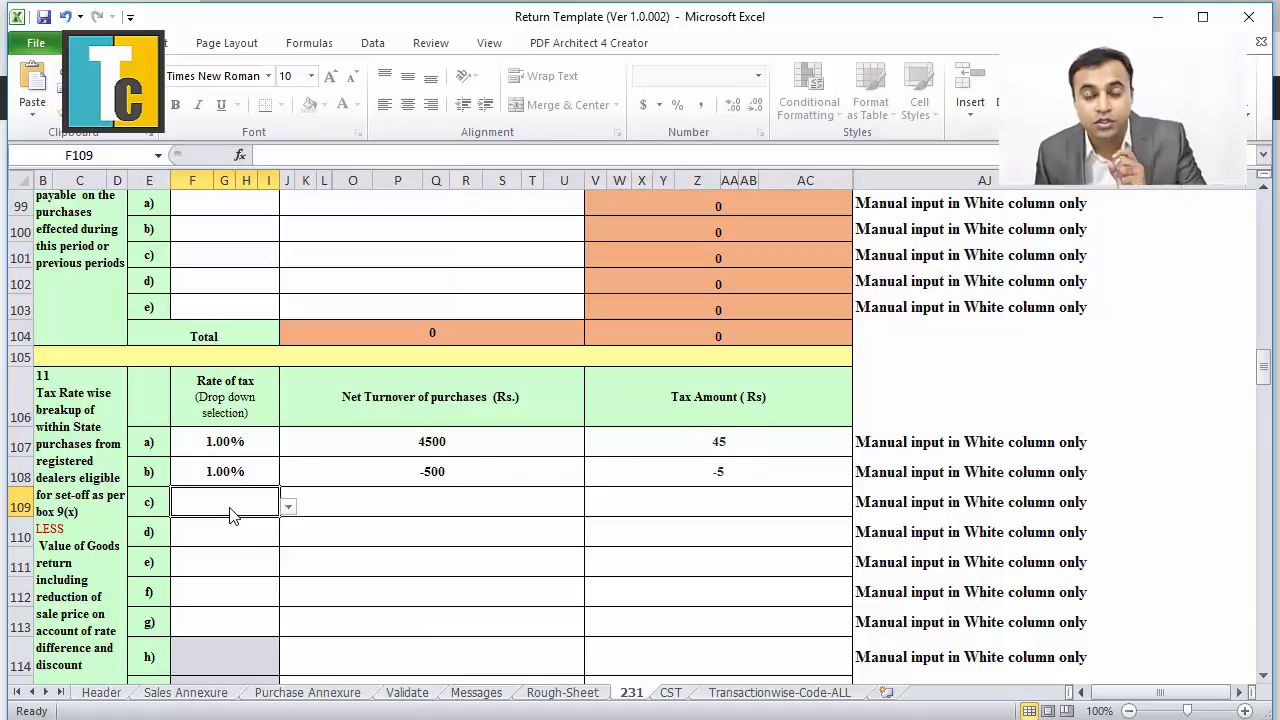
pyautogui.click(288, 507)
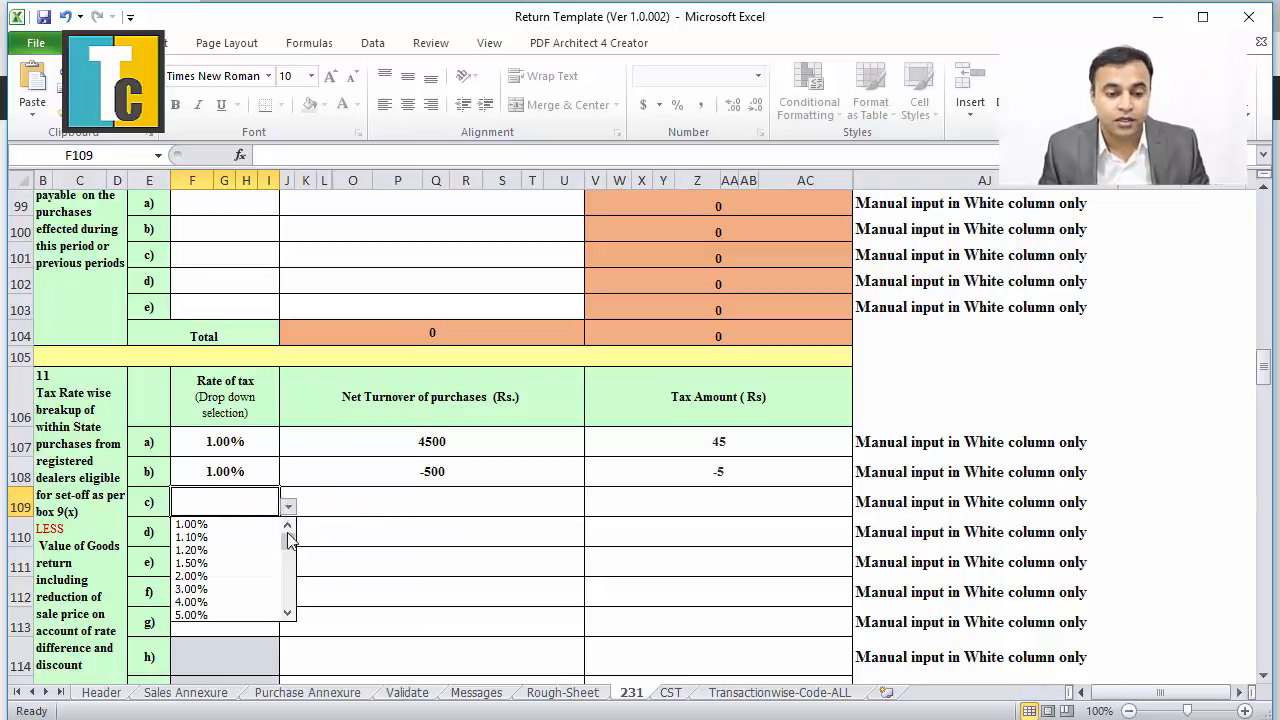
pyautogui.click(288, 613)
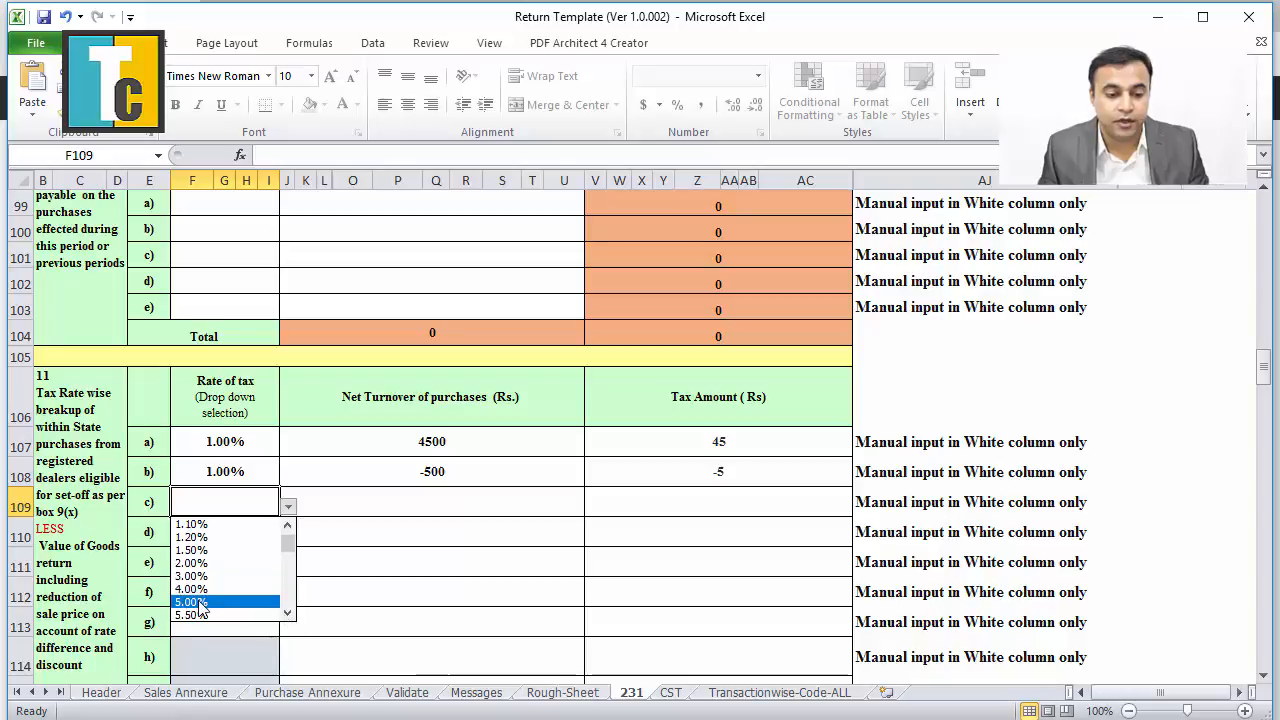
pyautogui.click(230, 602)
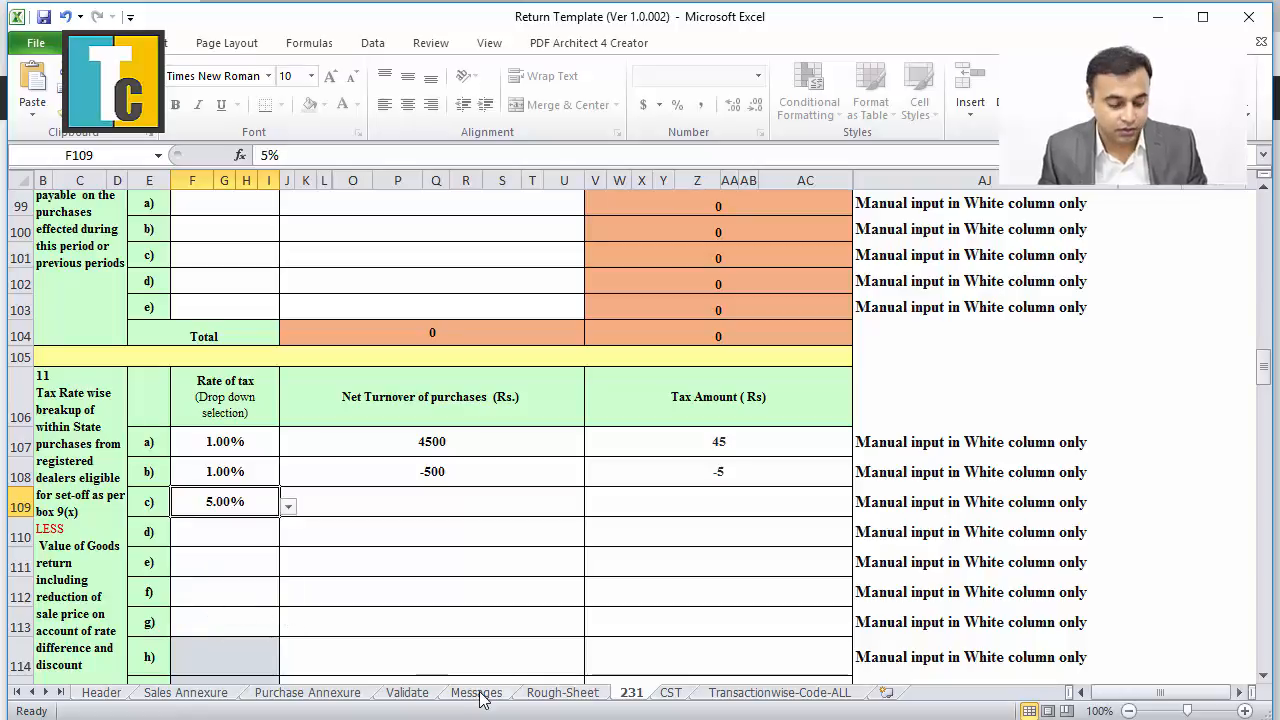
pyautogui.hotkey('alt', 'Tab')
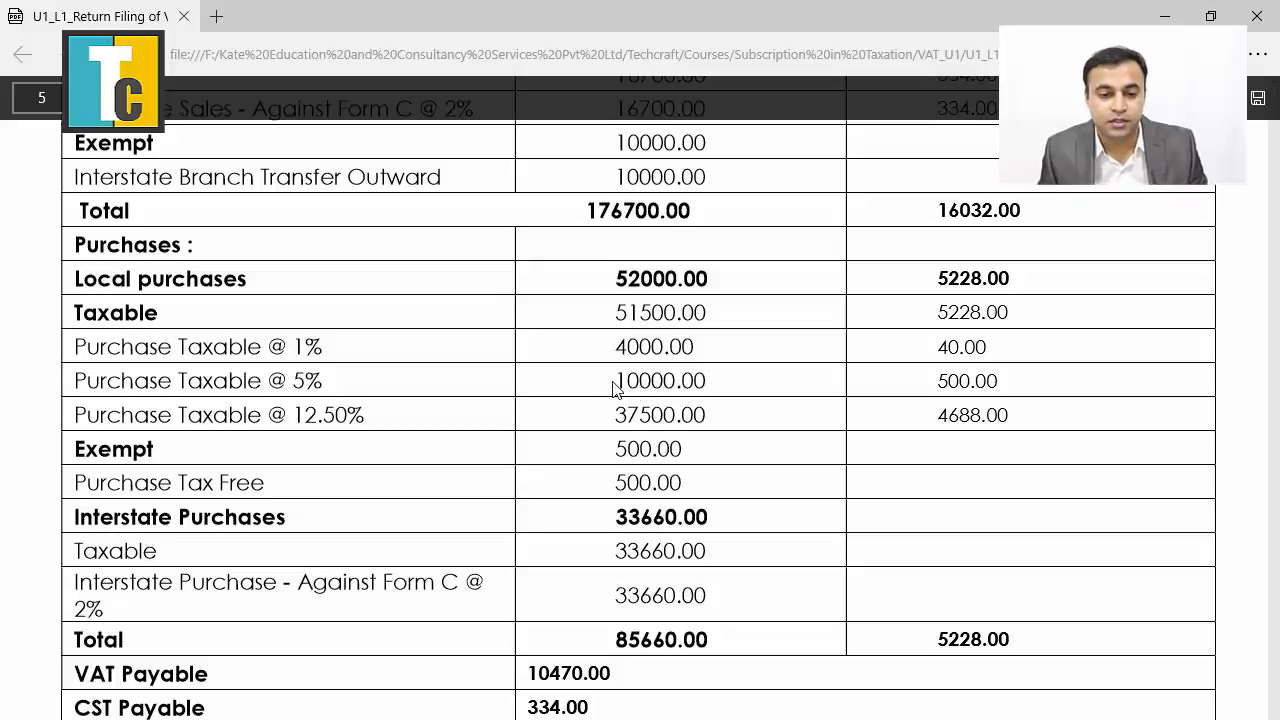
pyautogui.hotkey('alt', 'Tab')
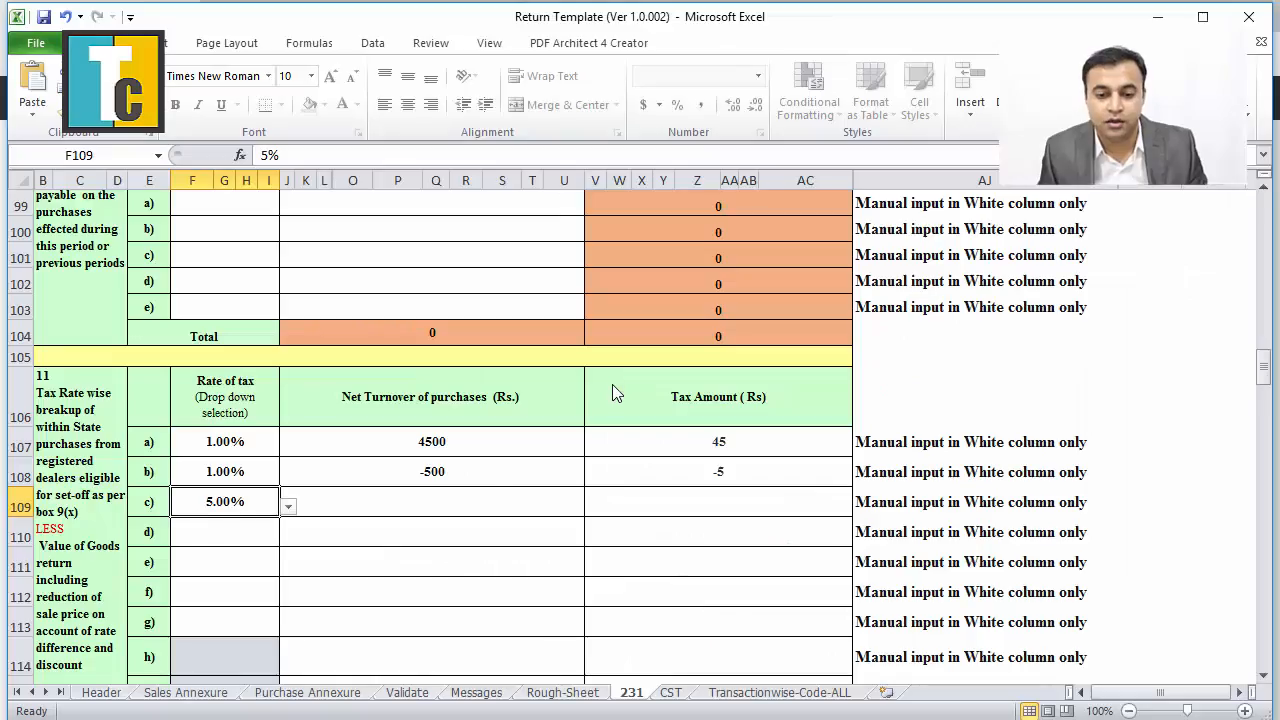
pyautogui.click(482, 505)
pyautogui.write('10000')
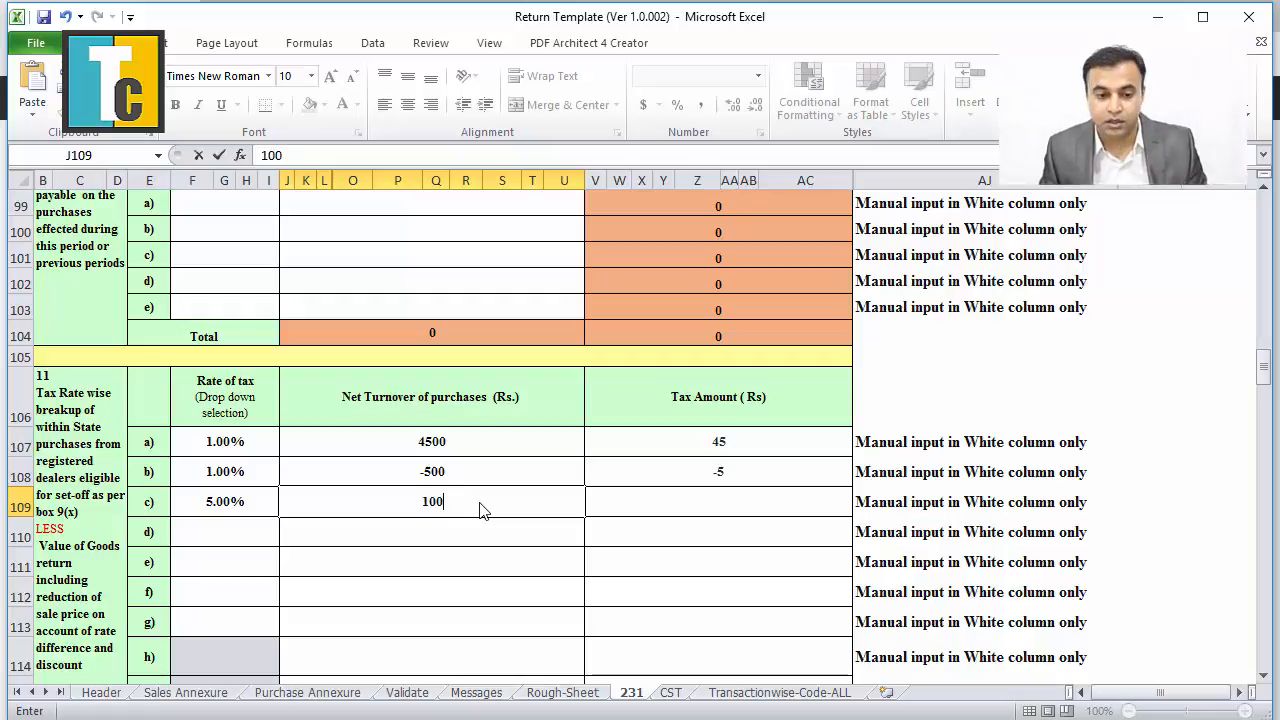
pyautogui.click(723, 500)
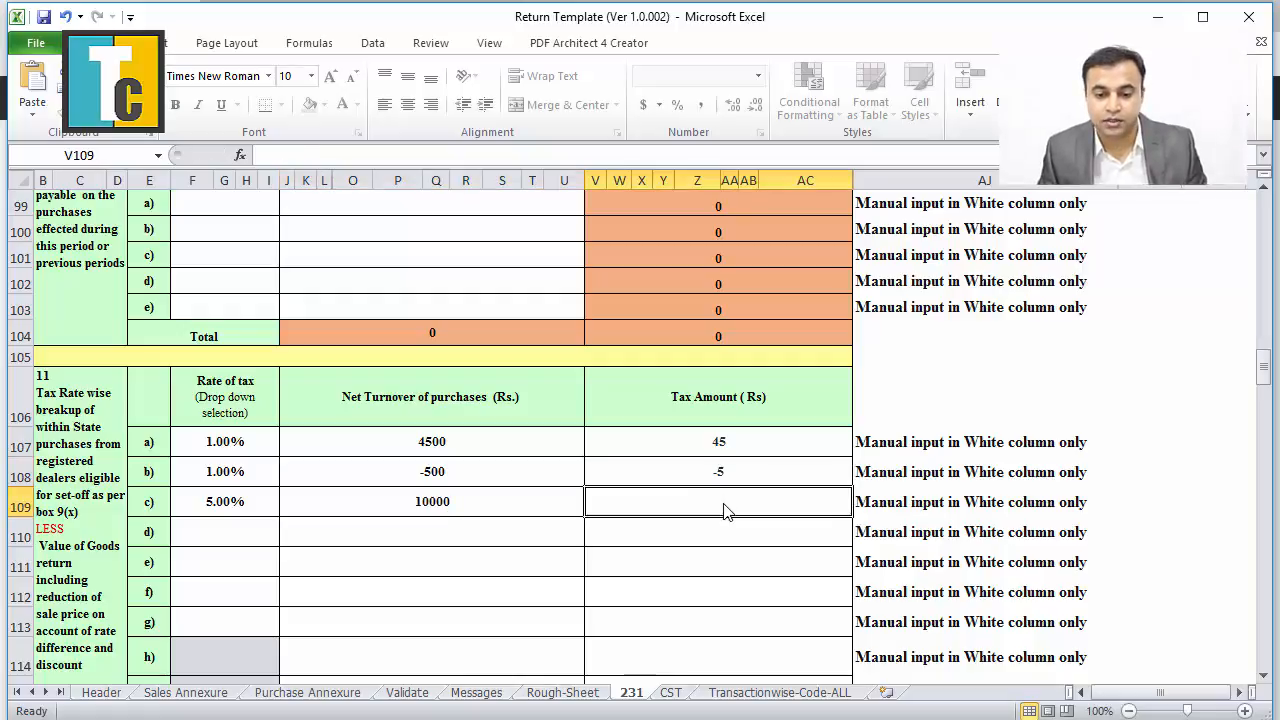
pyautogui.write('500')
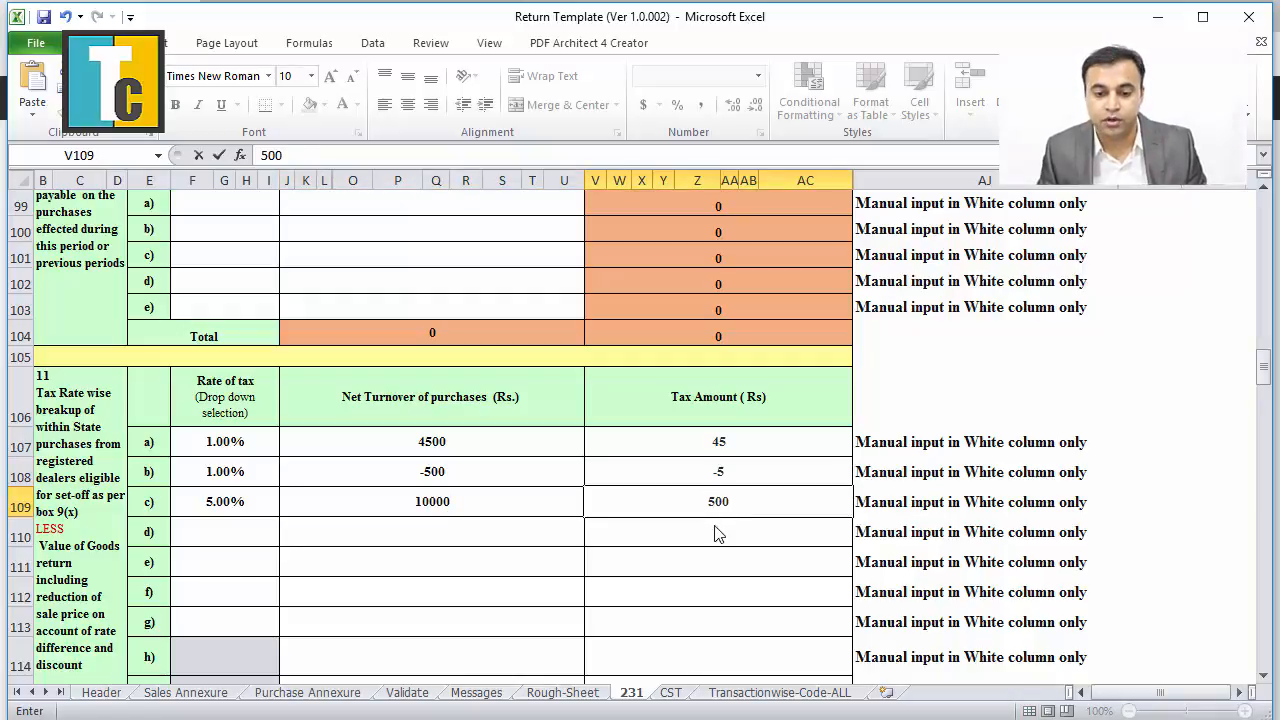
pyautogui.press('Return')
# Fill purchase row d at 12.50% with turnover 37500 and tax 4688.
pyautogui.click(262, 543)
pyautogui.hotkey('alt', 'Tab')
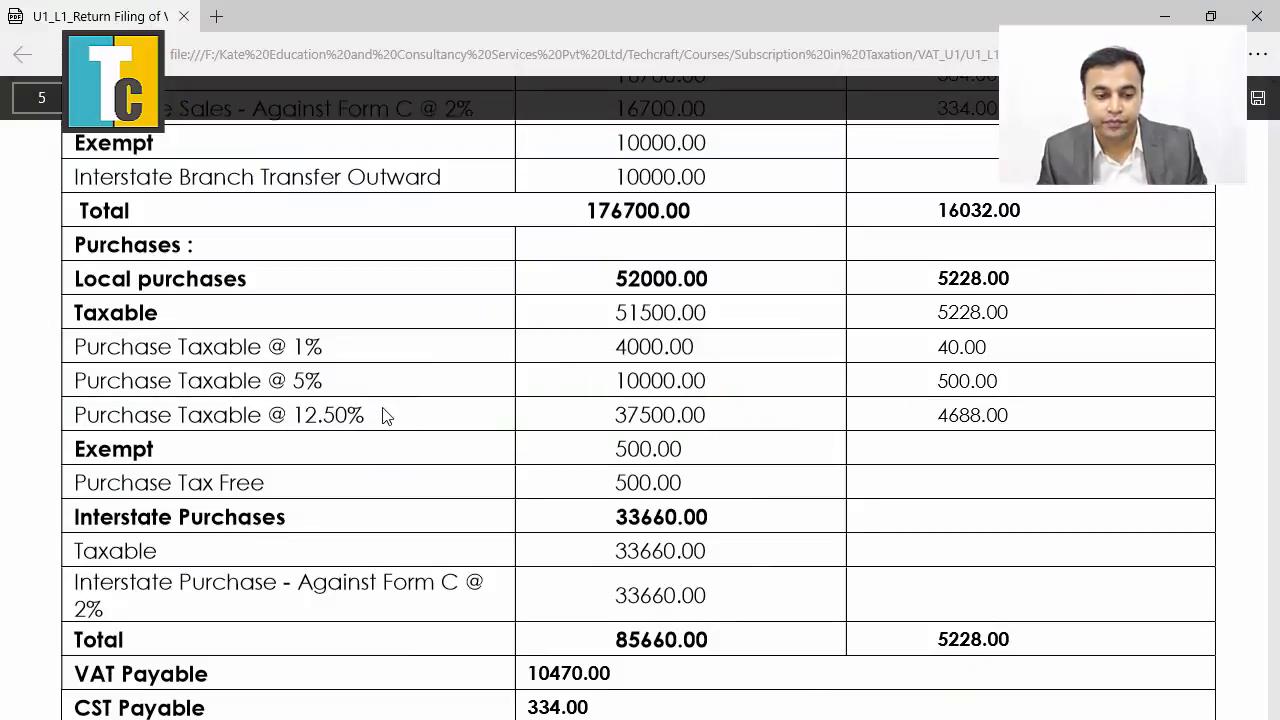
pyautogui.hotkey('alt', 'Tab')
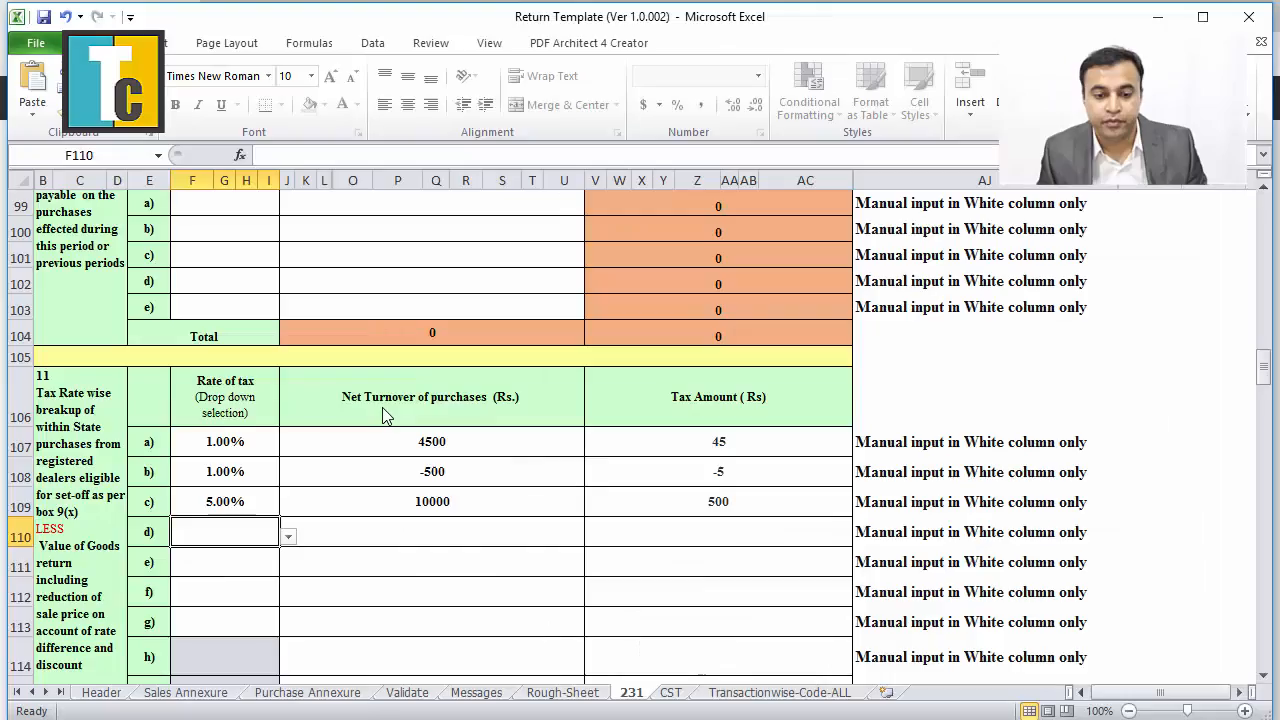
pyautogui.click(288, 537)
pyautogui.click(288, 643)
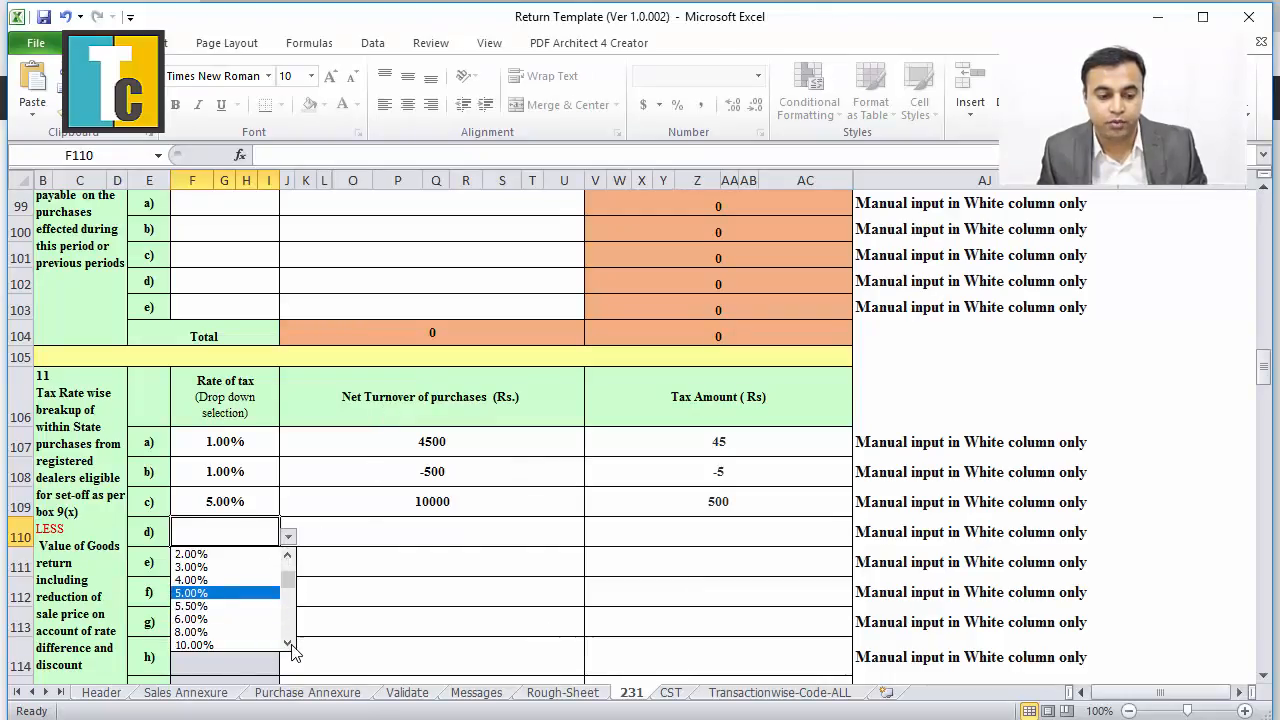
pyautogui.click(290, 644)
pyautogui.click(200, 638)
pyautogui.click(391, 548)
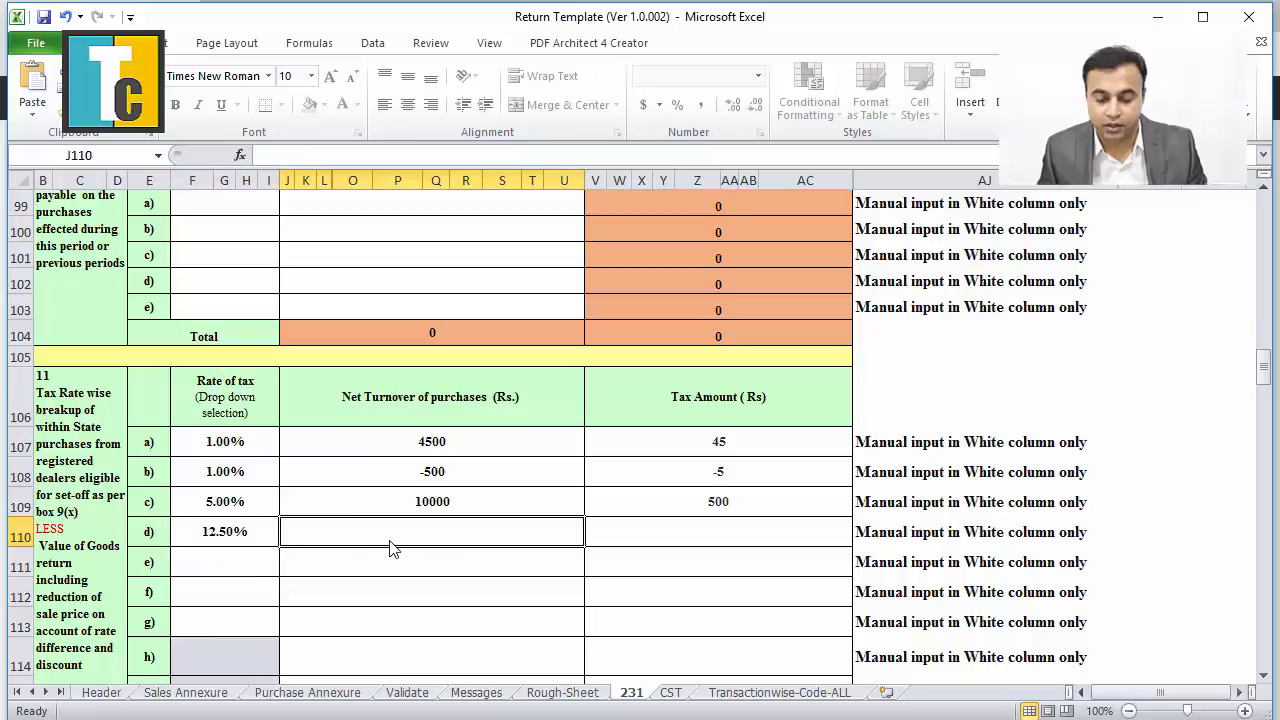
pyautogui.write('5')
pyautogui.press('BackSpace')
pyautogui.write('37')
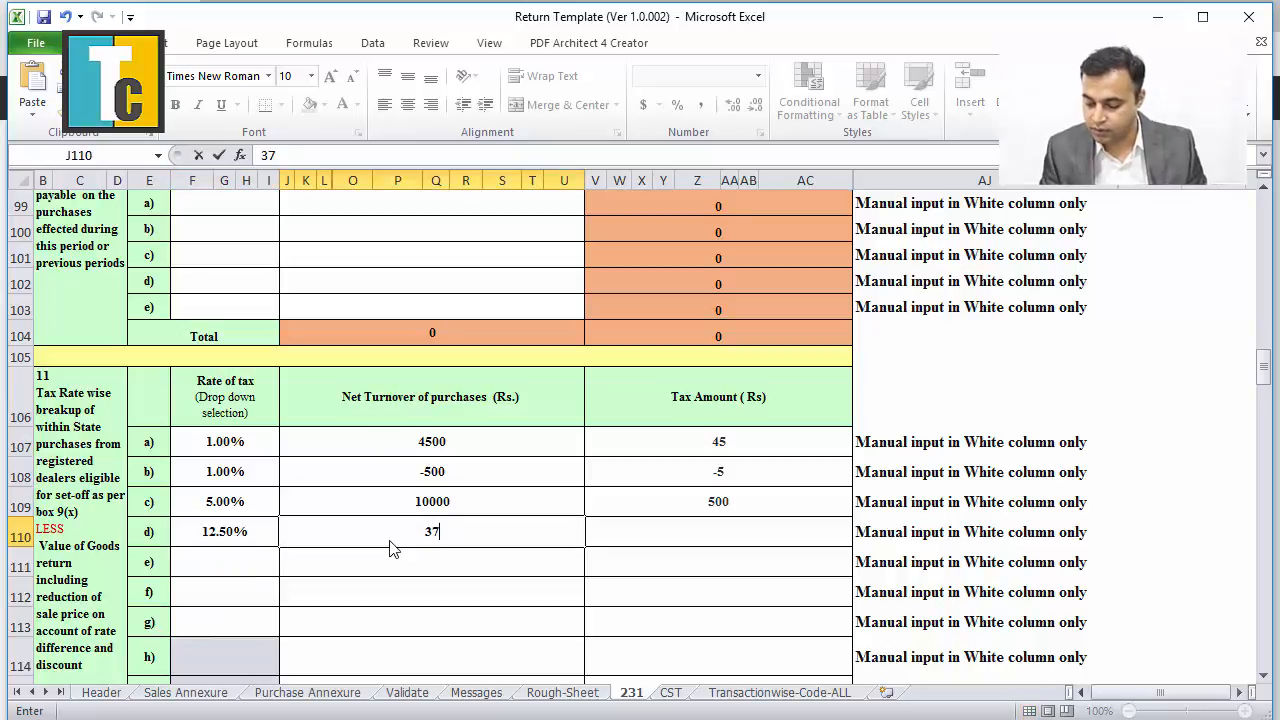
pyautogui.write('500')
pyautogui.click(671, 536)
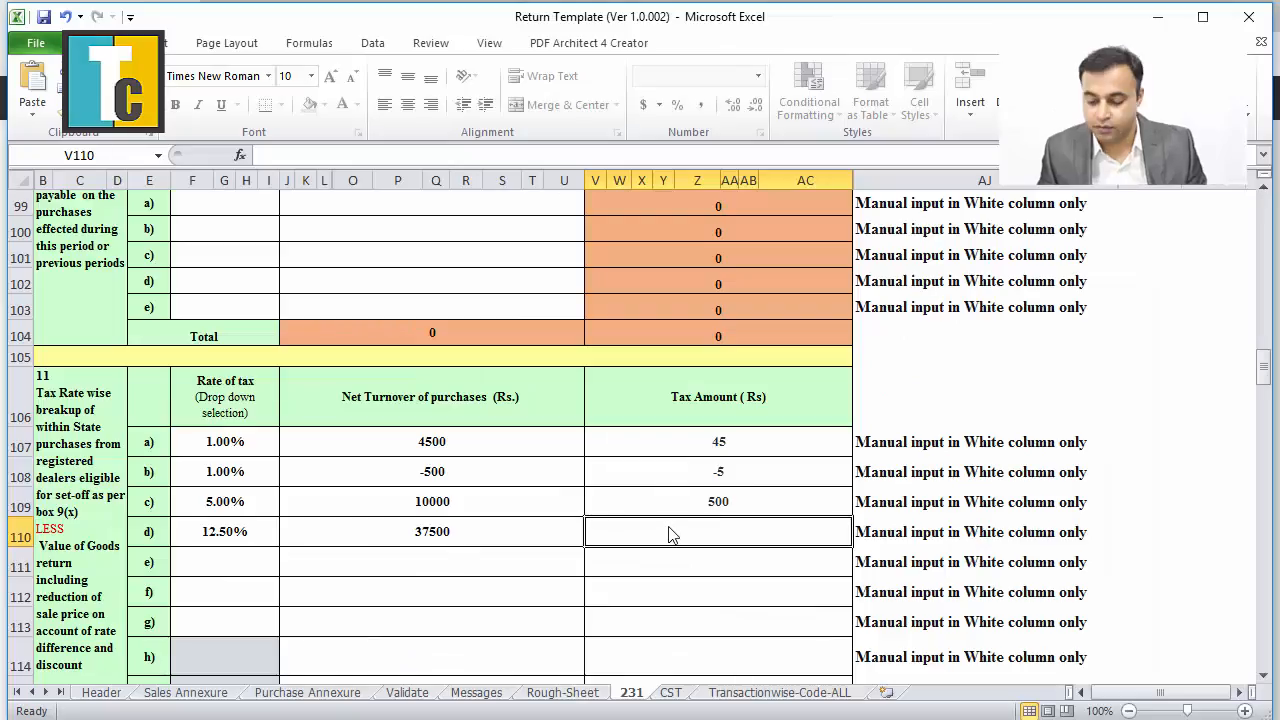
pyautogui.write('4688')
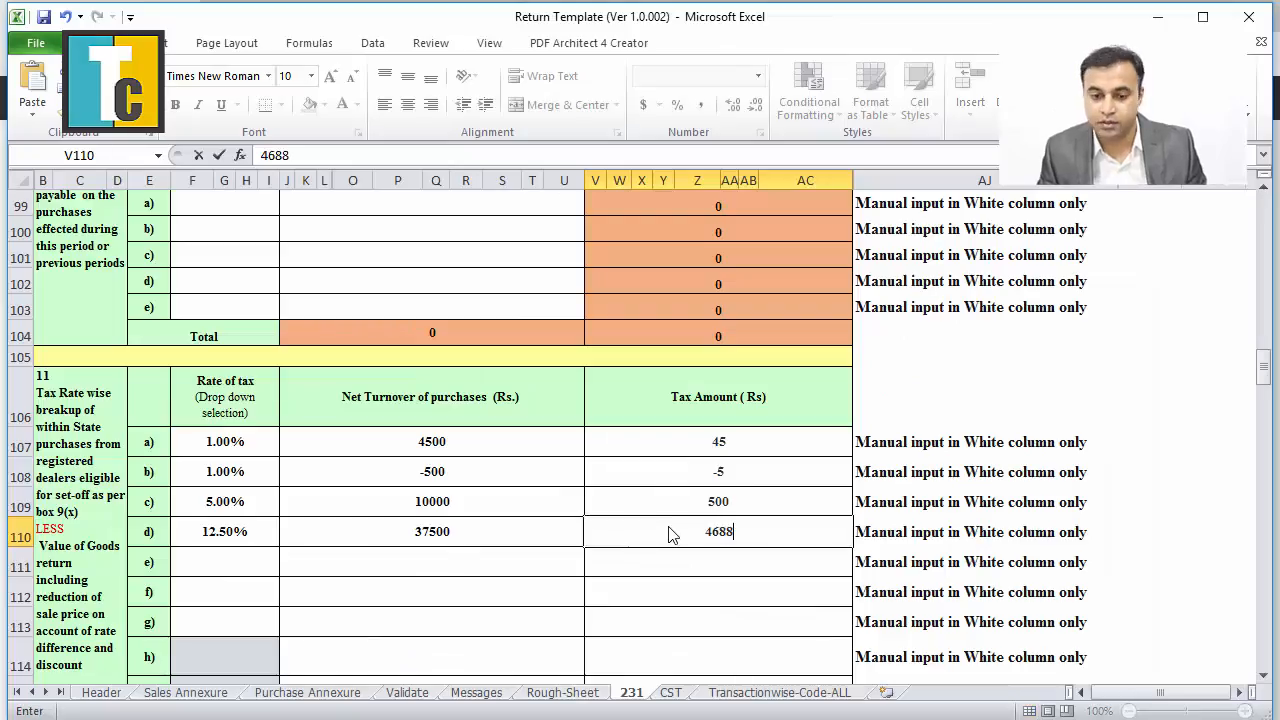
pyautogui.click(597, 587)
pyautogui.scroll(-2, 612, 465)
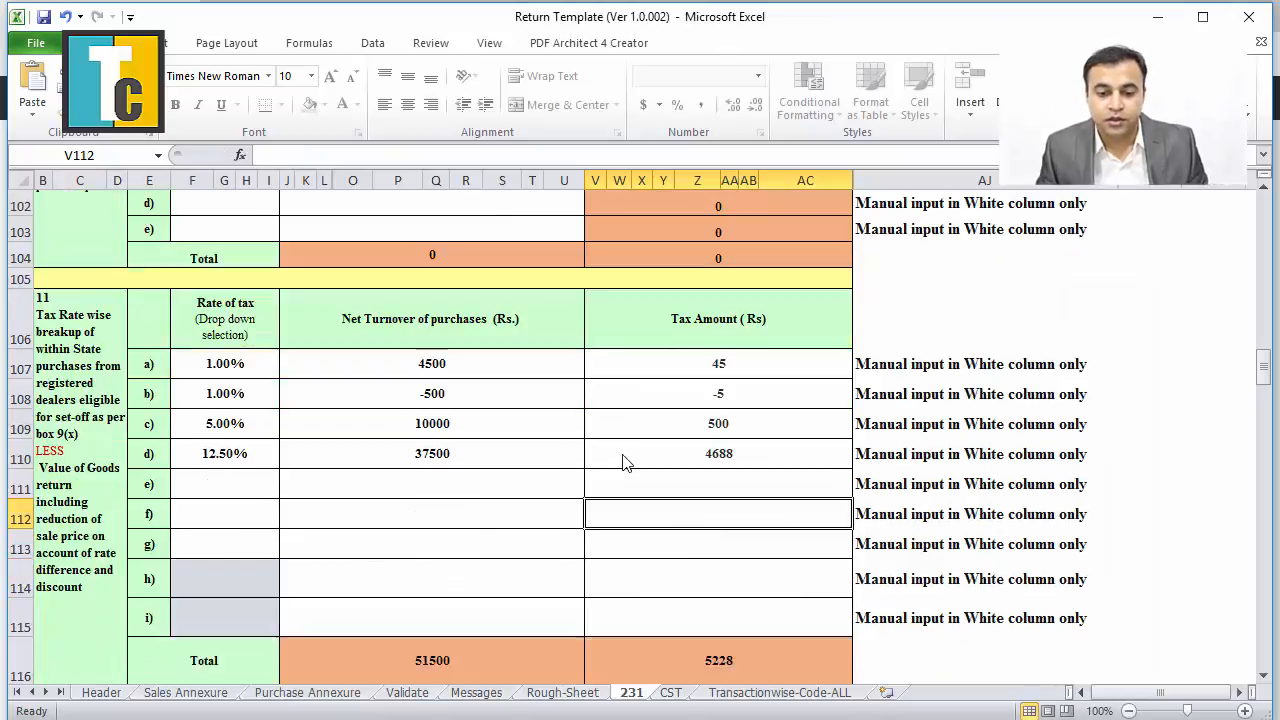
pyautogui.scroll(-1, 622, 455)
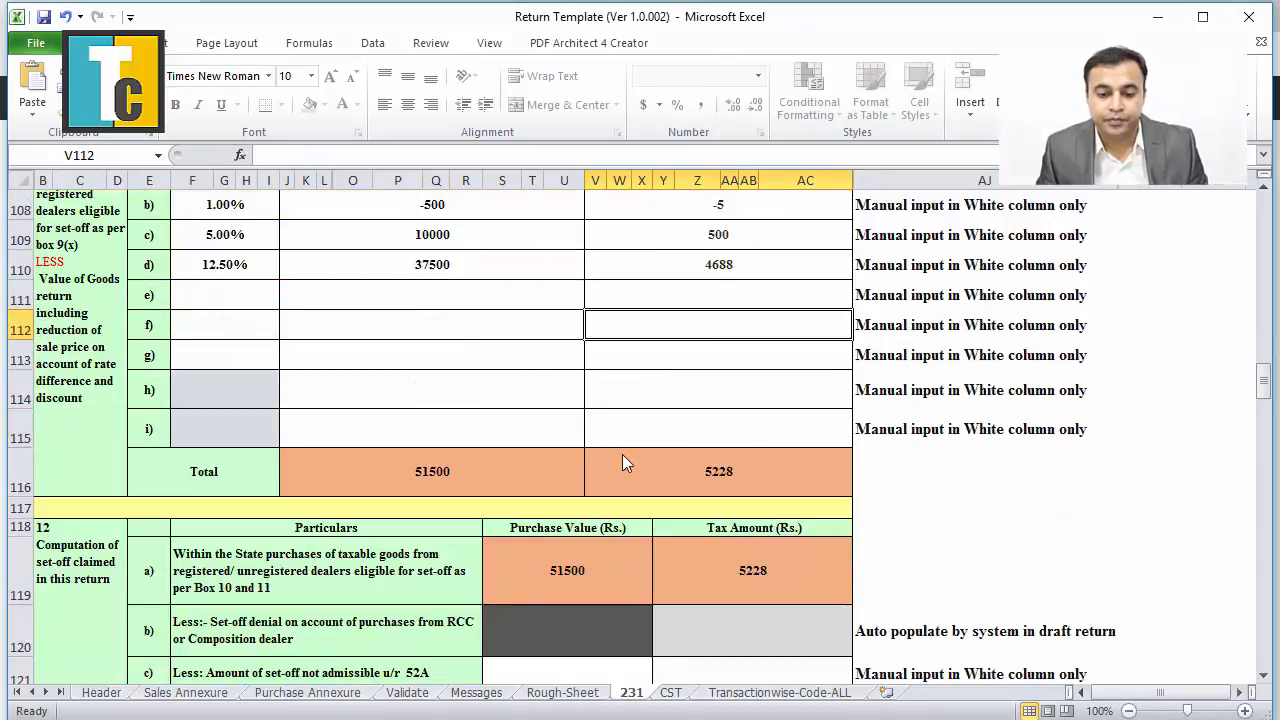
pyautogui.scroll(-1, 622, 455)
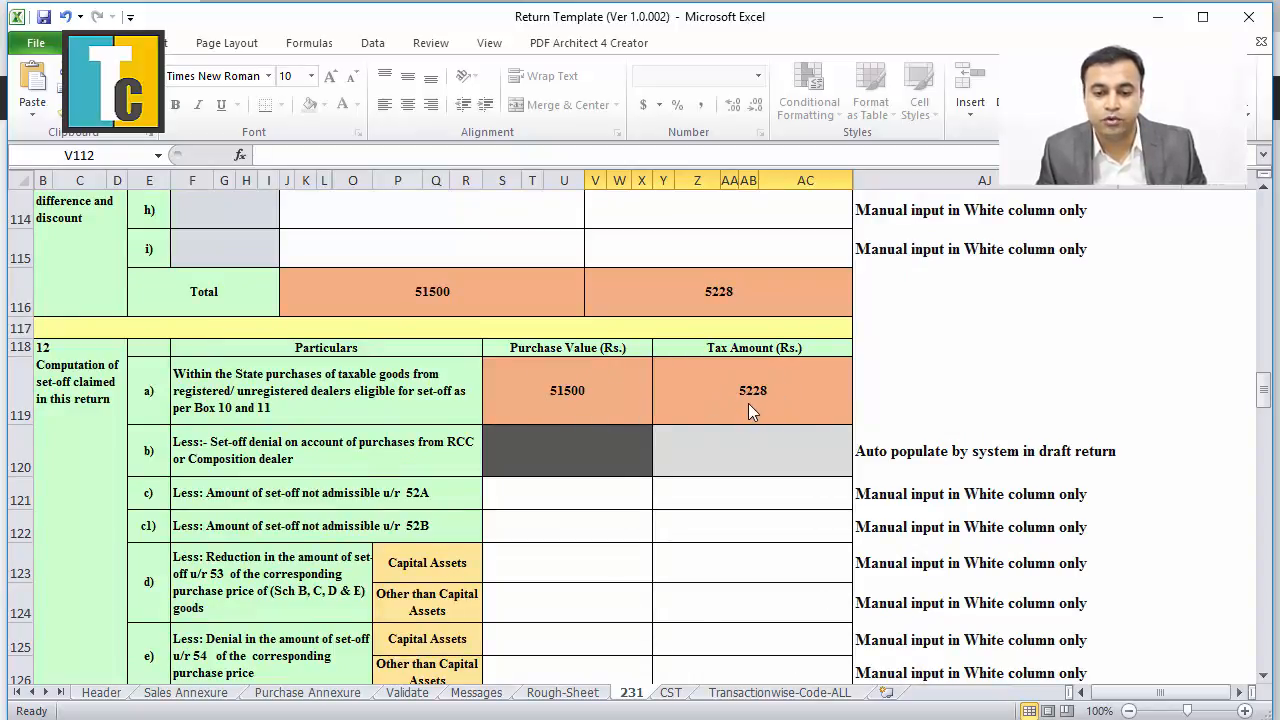
pyautogui.hotkey('alt', 'Tab')
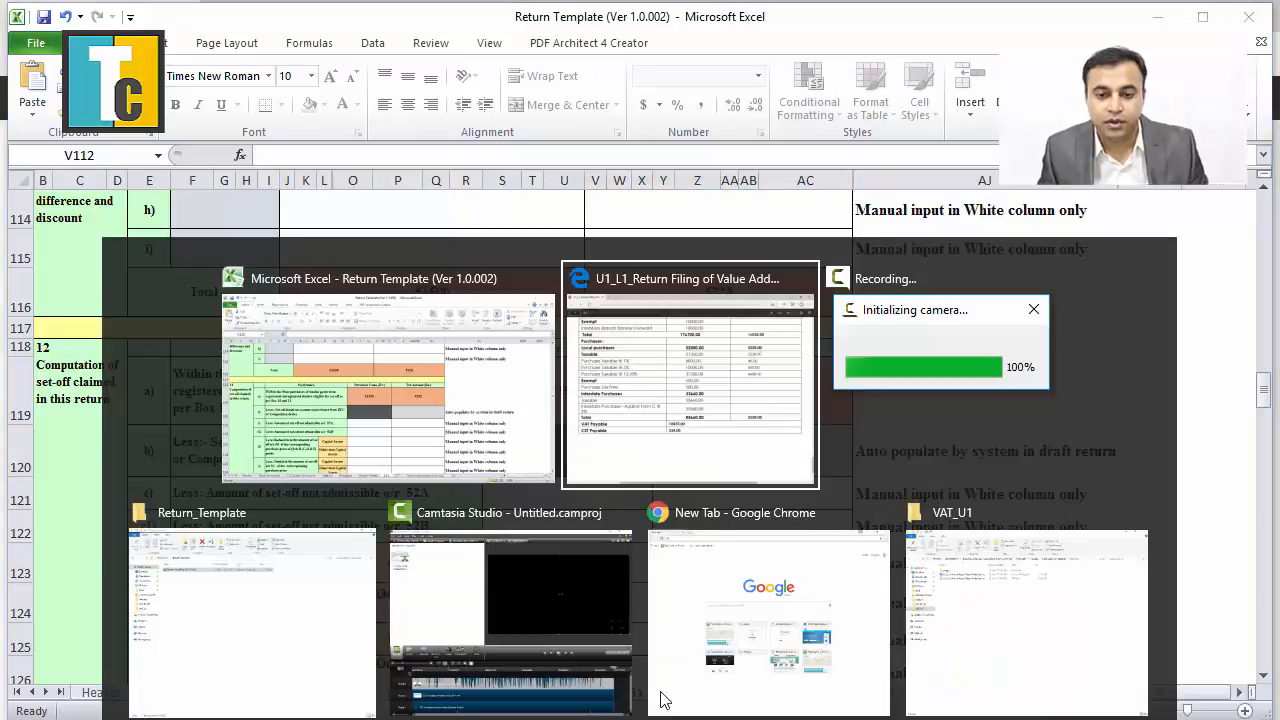
pyautogui.click(702, 400)
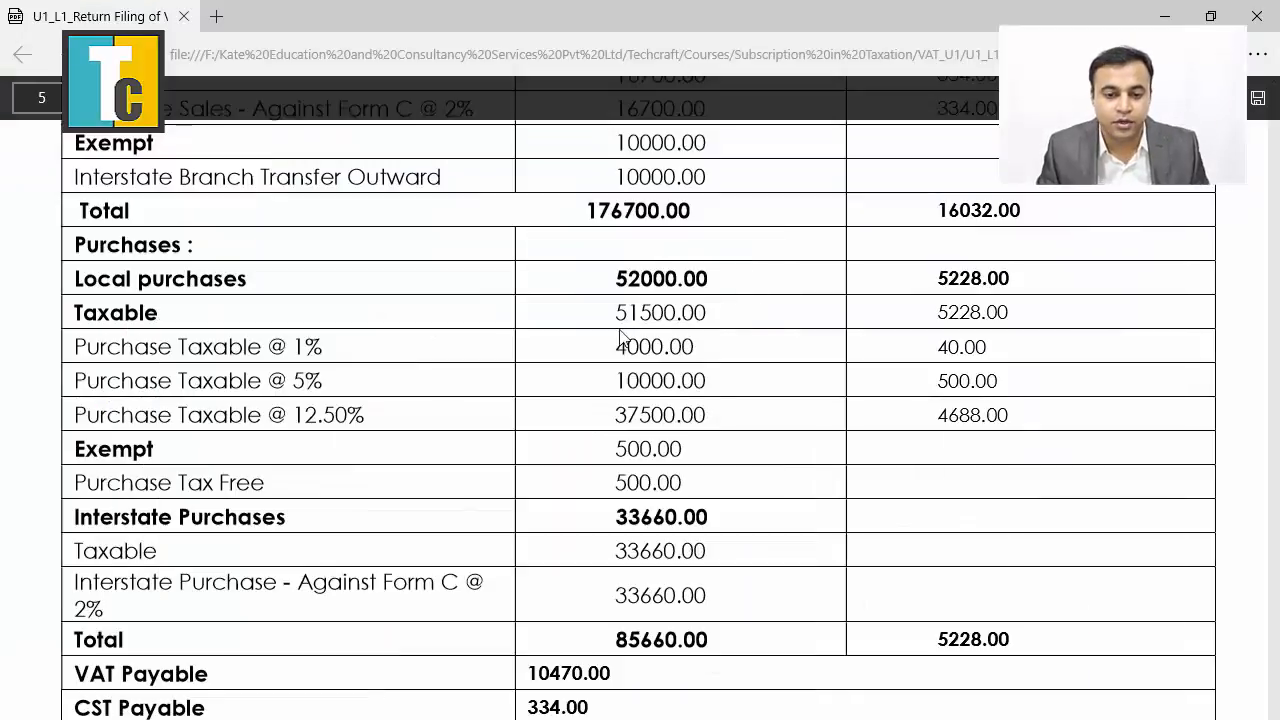
pyautogui.moveTo(614, 314); pyautogui.dragTo(711, 320)
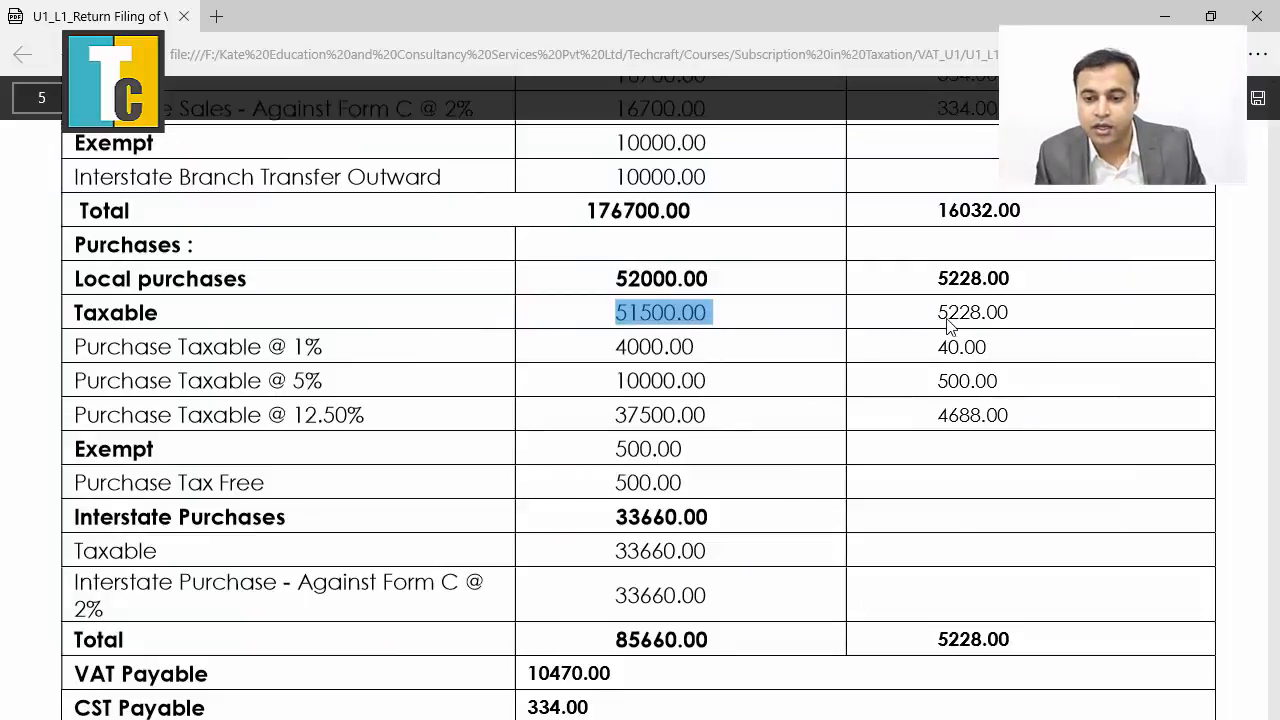
pyautogui.moveTo(940, 318); pyautogui.dragTo(1014, 322)
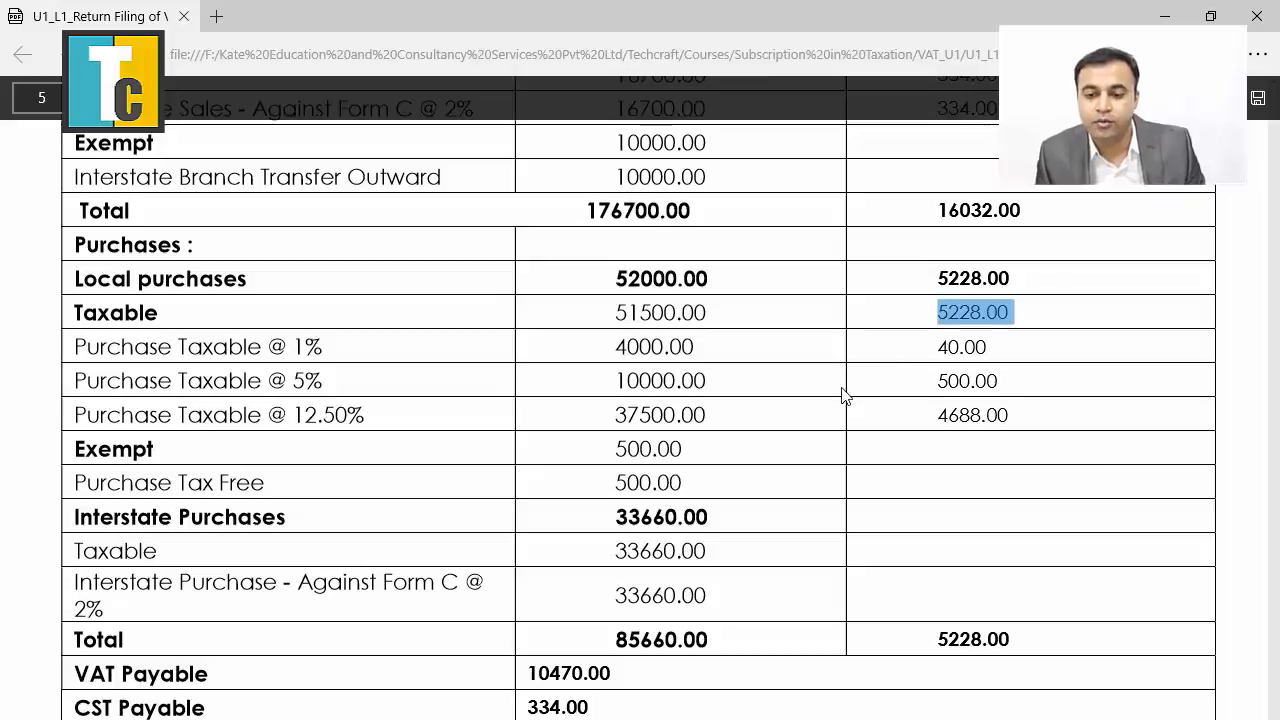
pyautogui.hotkey('alt', 'Tab')
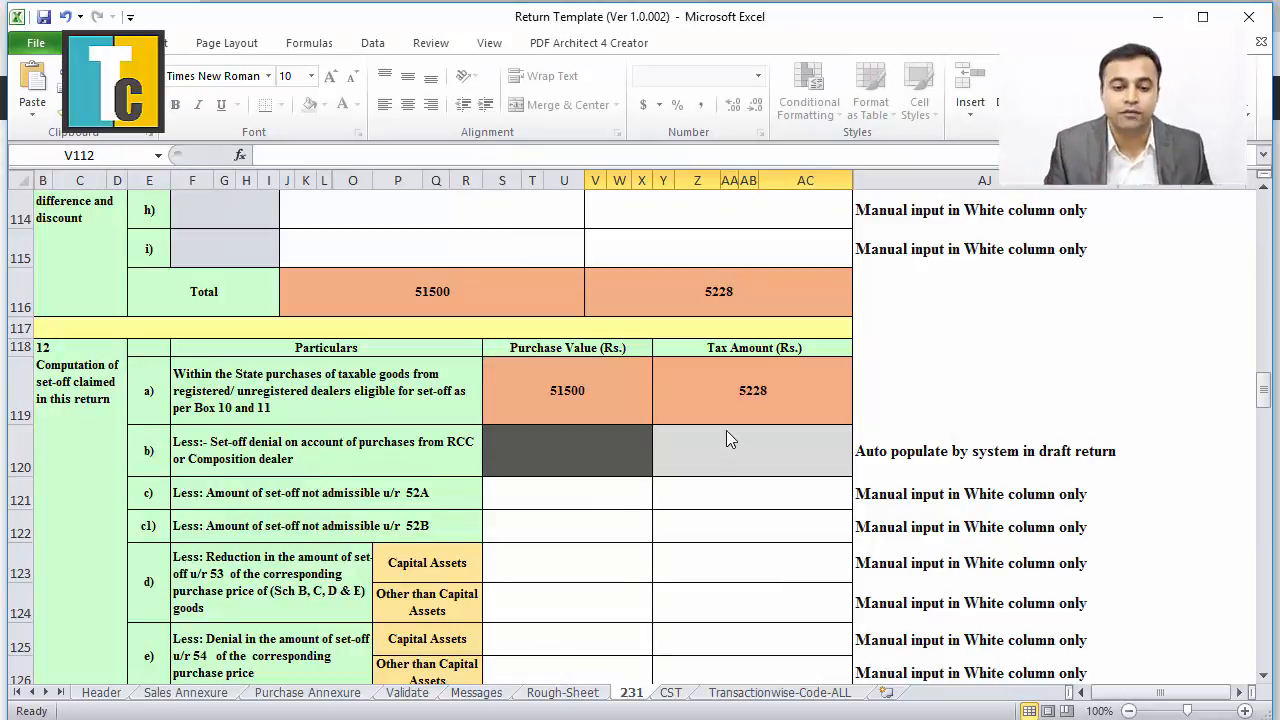
# Scroll through the tax payable computation and compare it with the reference return PDF.
pyautogui.scroll(-2, 727, 433)
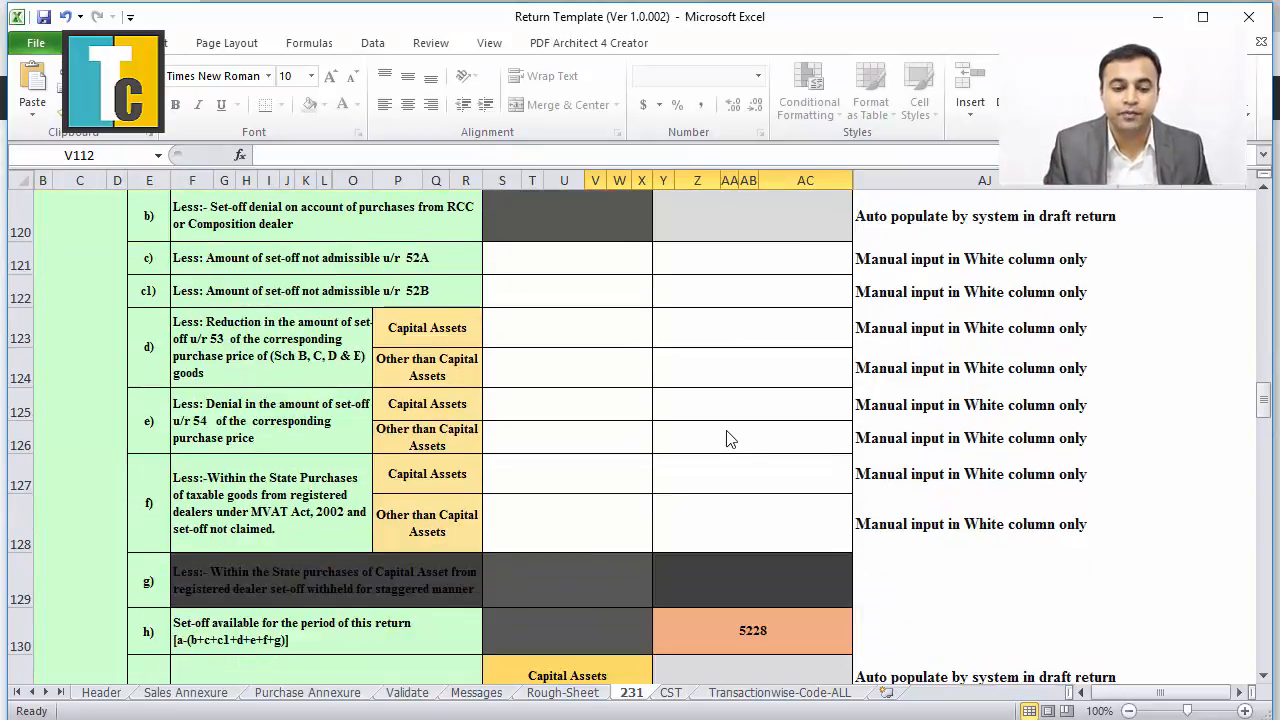
pyautogui.scroll(-3, 728, 438)
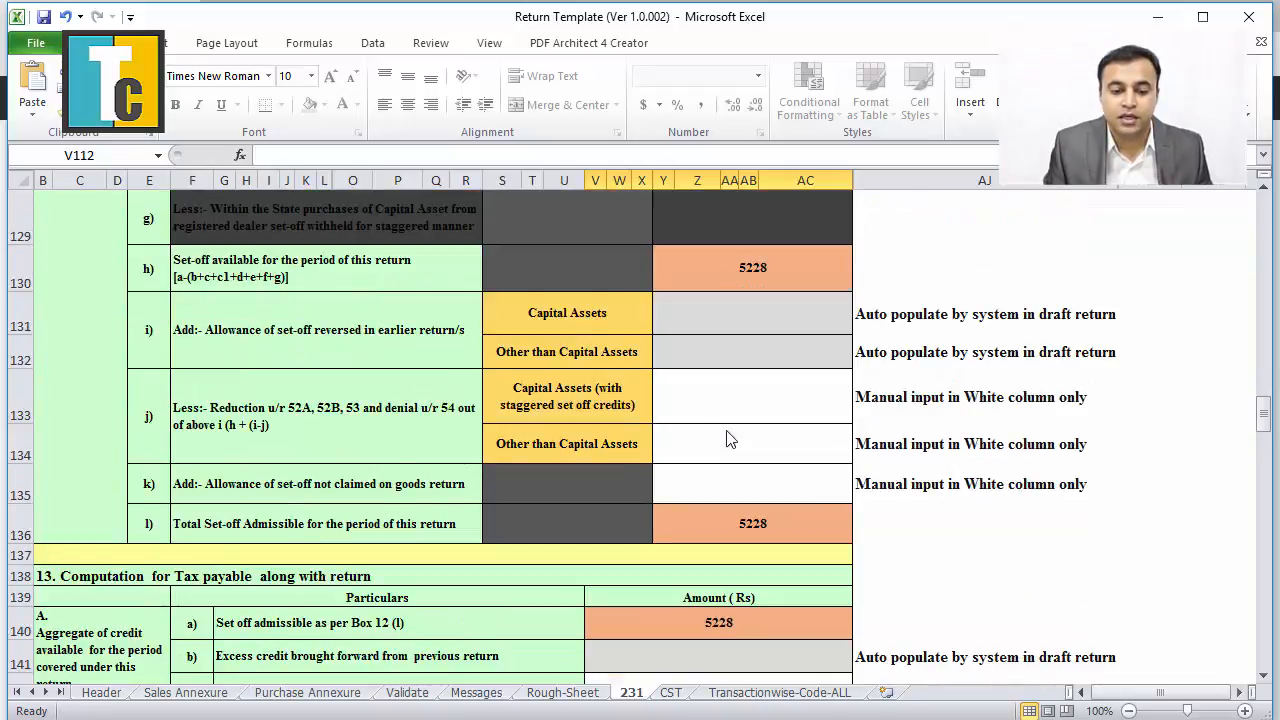
pyautogui.scroll(-4, 728, 438)
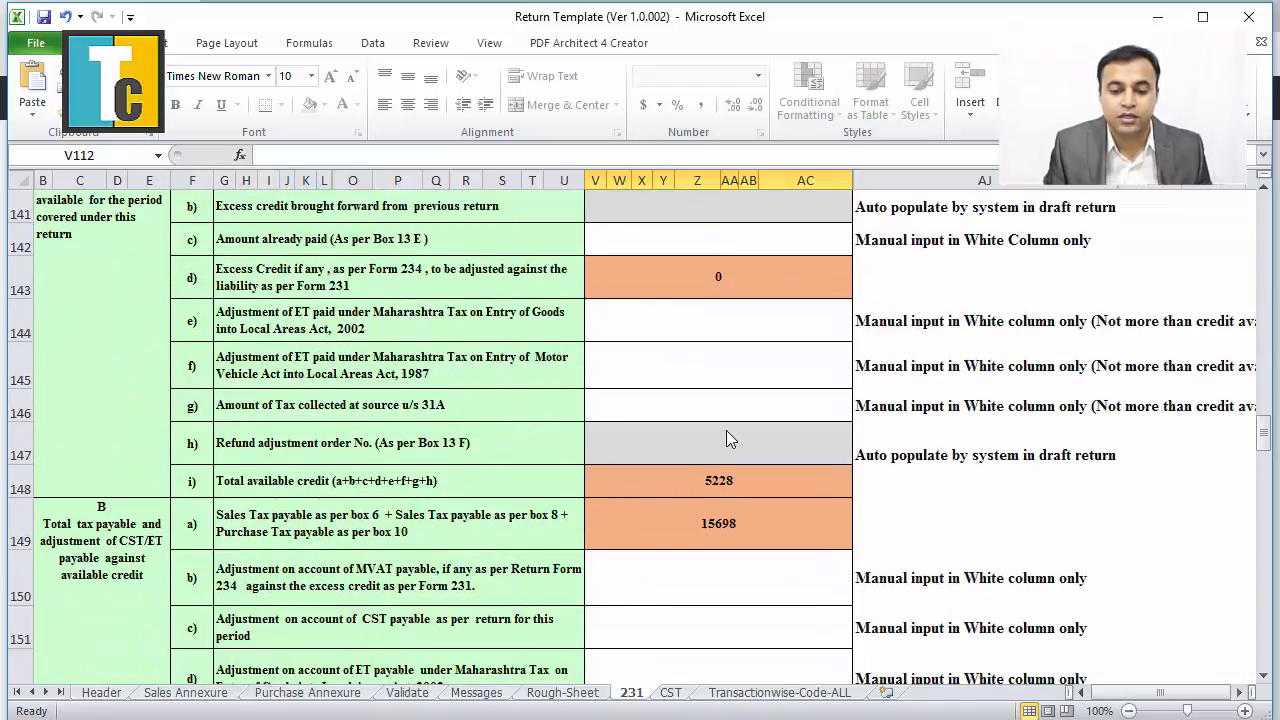
pyautogui.scroll(-3, 726, 430)
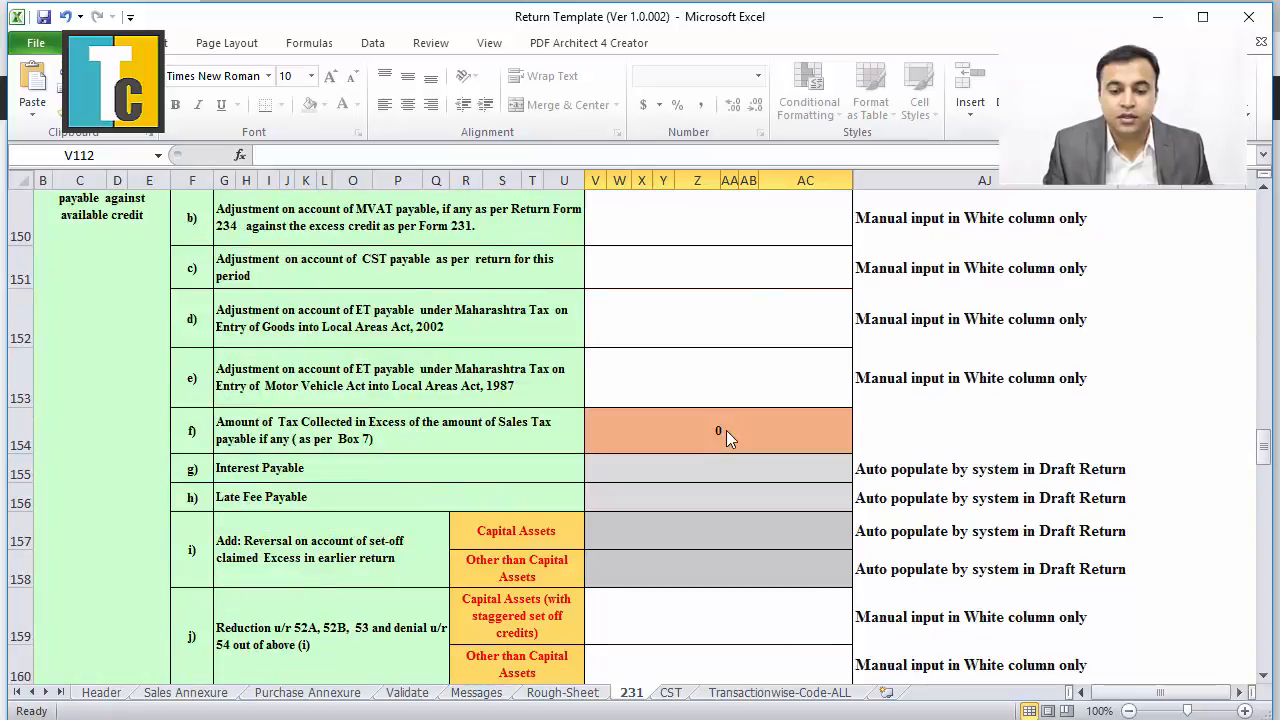
pyautogui.scroll(1, 726, 430)
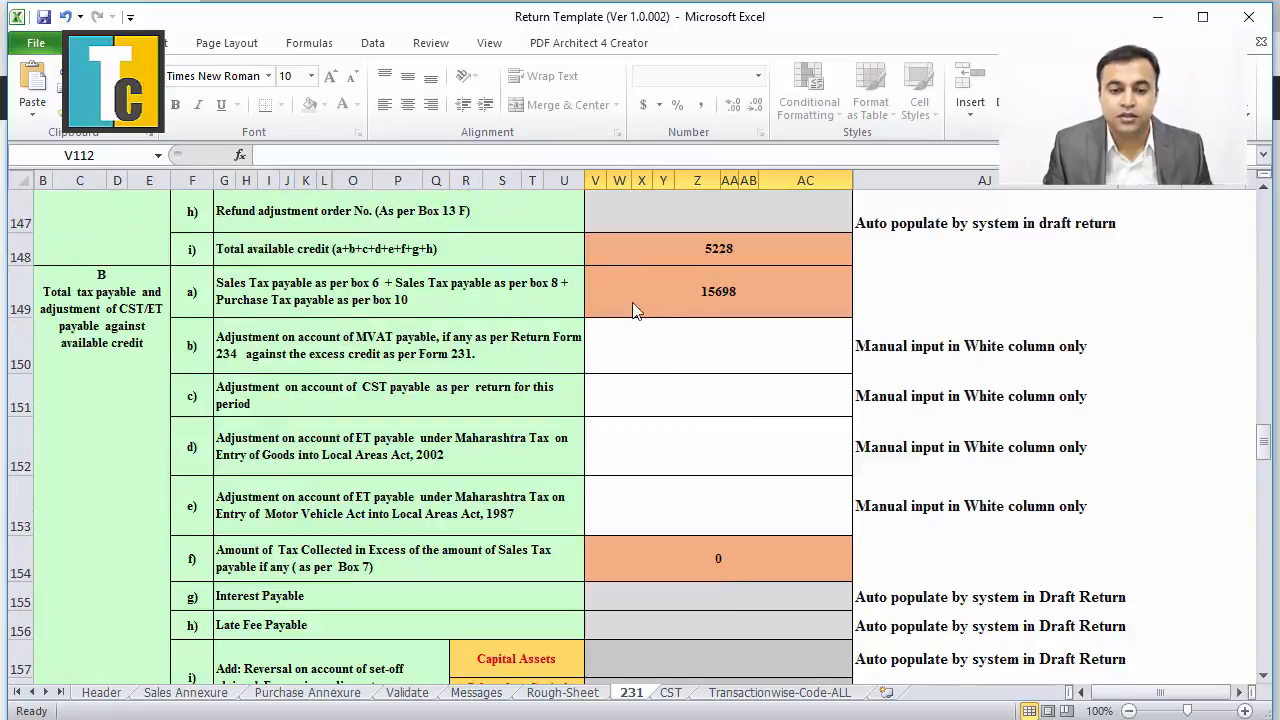
pyautogui.scroll(-3, 731, 313)
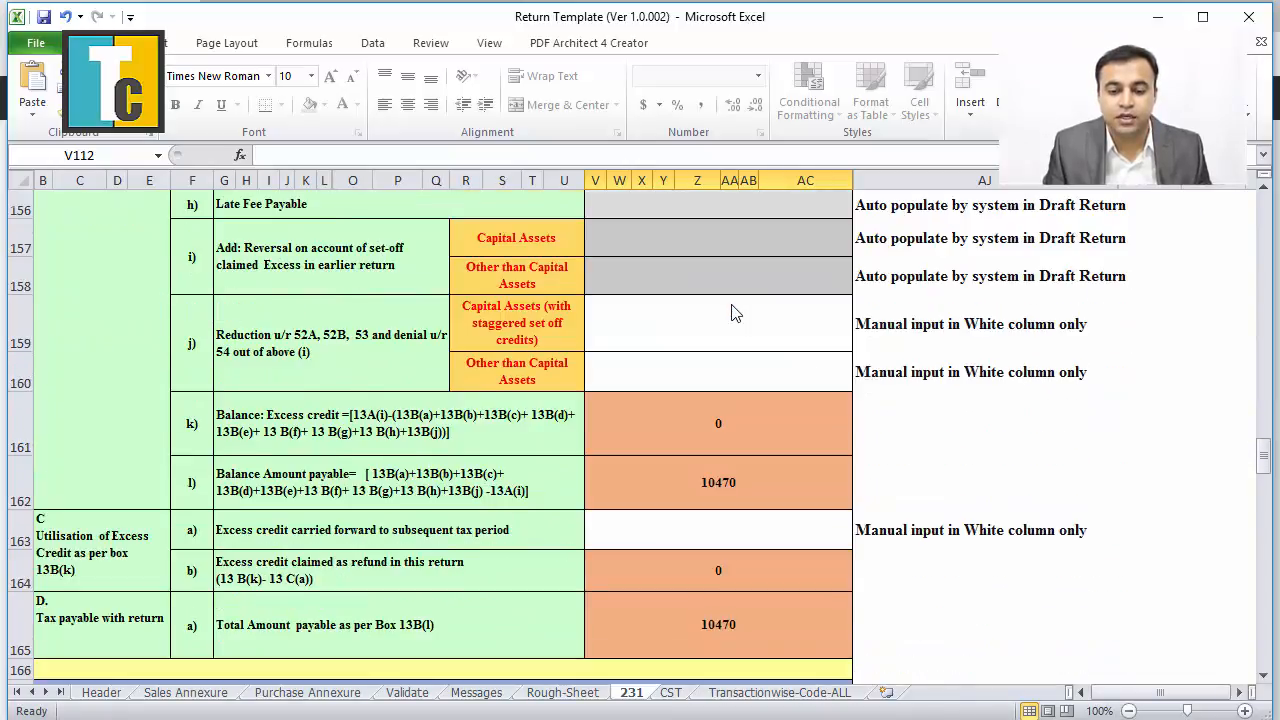
pyautogui.scroll(-1, 731, 308)
pyautogui.scroll(5, 731, 308)
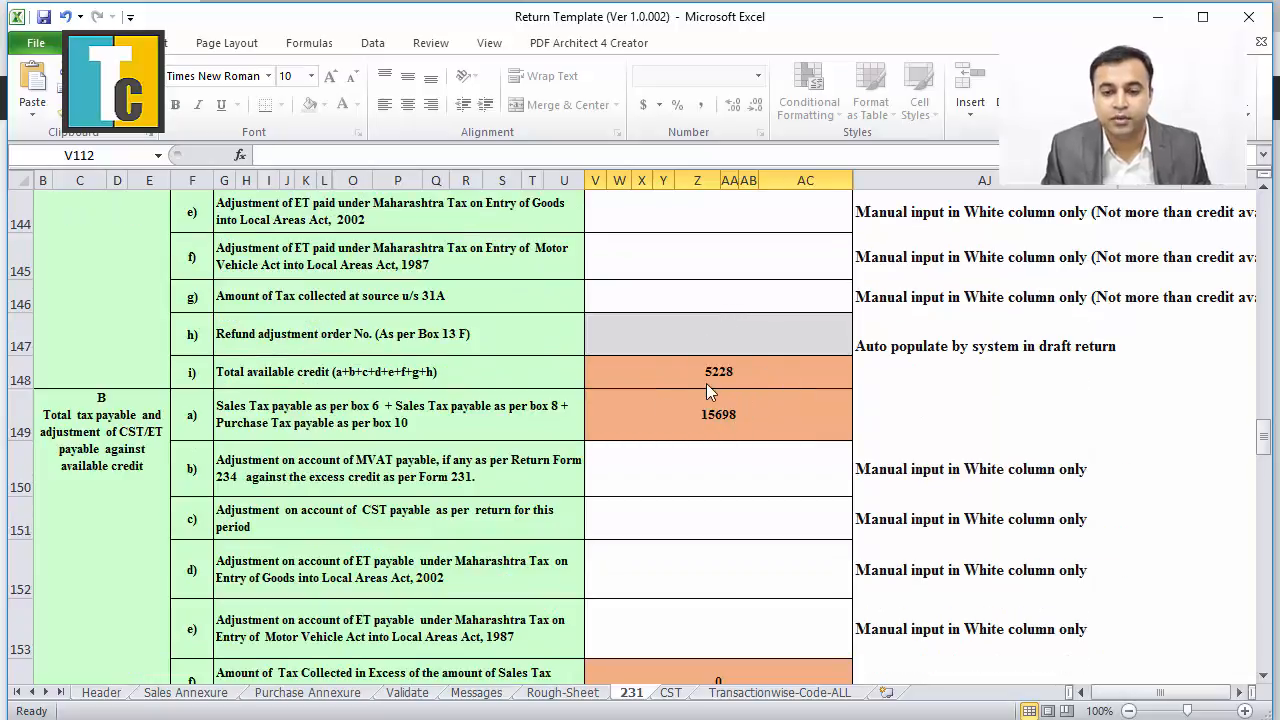
pyautogui.scroll(-3, 722, 381)
pyautogui.scroll(-1, 752, 394)
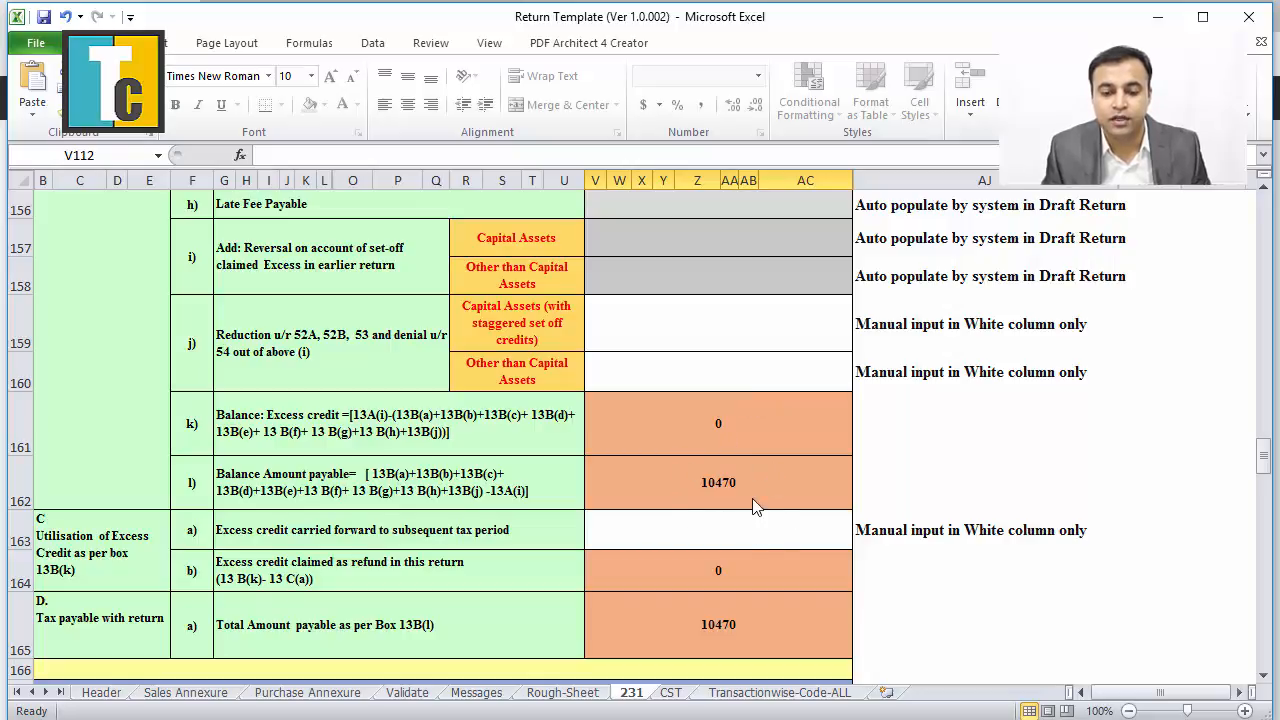
pyautogui.hotkey('alt', 'Tab')
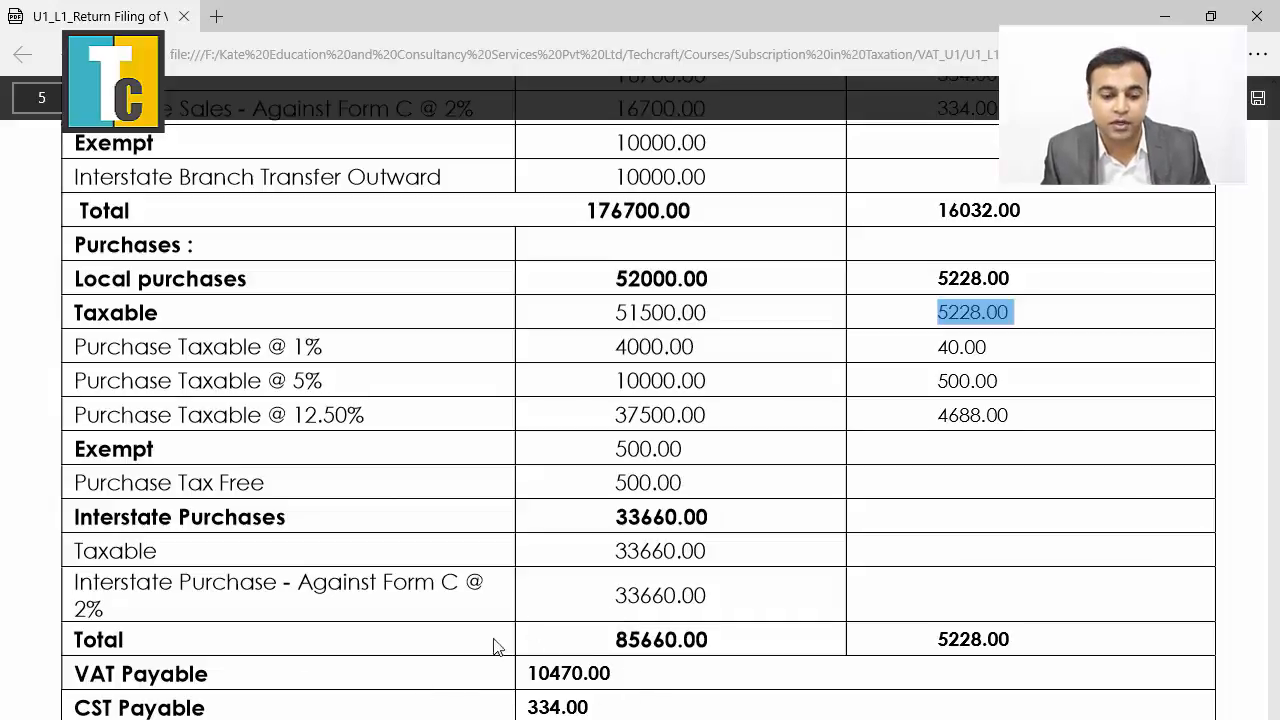
pyautogui.hotkey('alt', 'Tab')
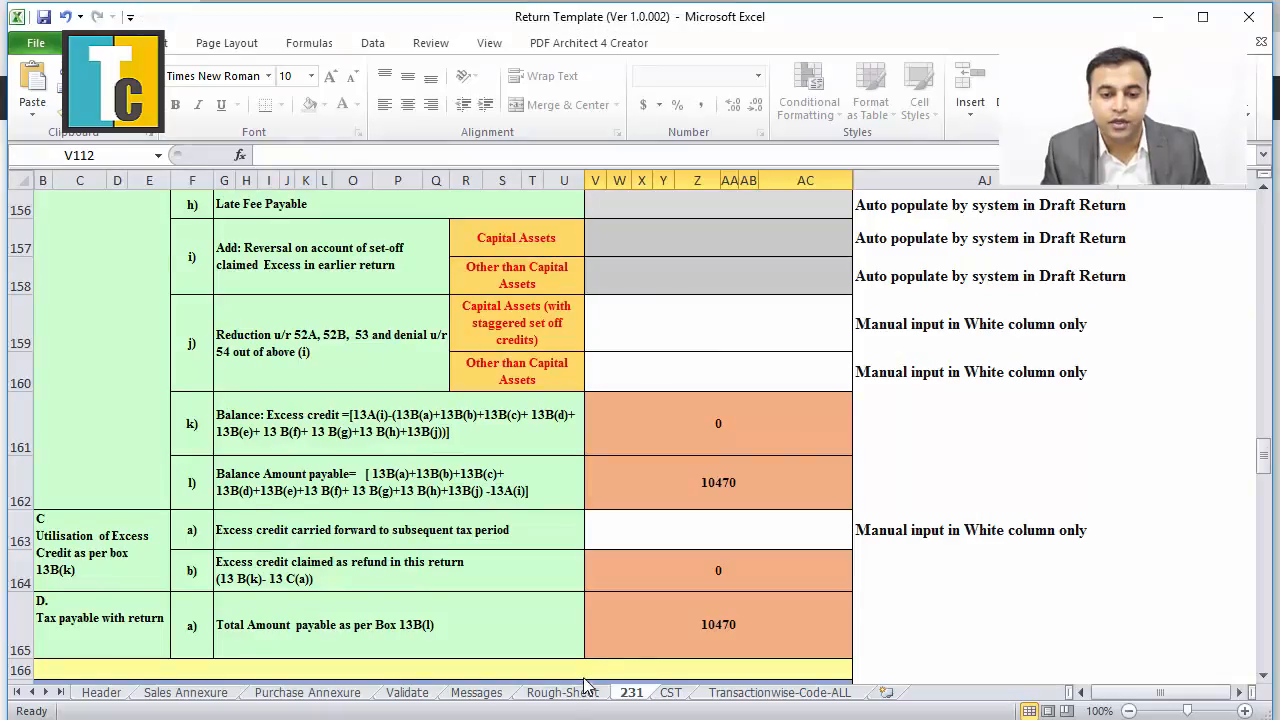
# Scroll back to section 13's start and select box 13A(c)'s Amount already paid cell.
pyautogui.scroll(-1, 731, 570)
pyautogui.scroll(1, 735, 580)
pyautogui.scroll(4, 735, 578)
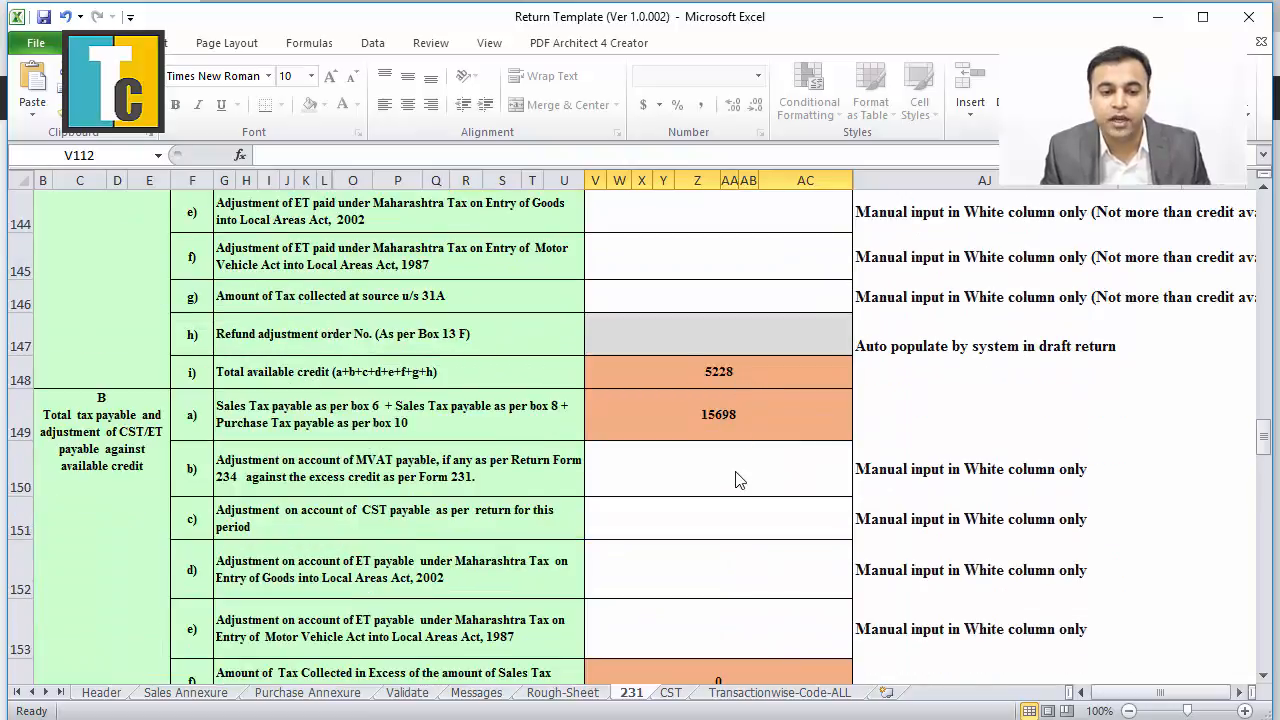
pyautogui.scroll(1, 737, 477)
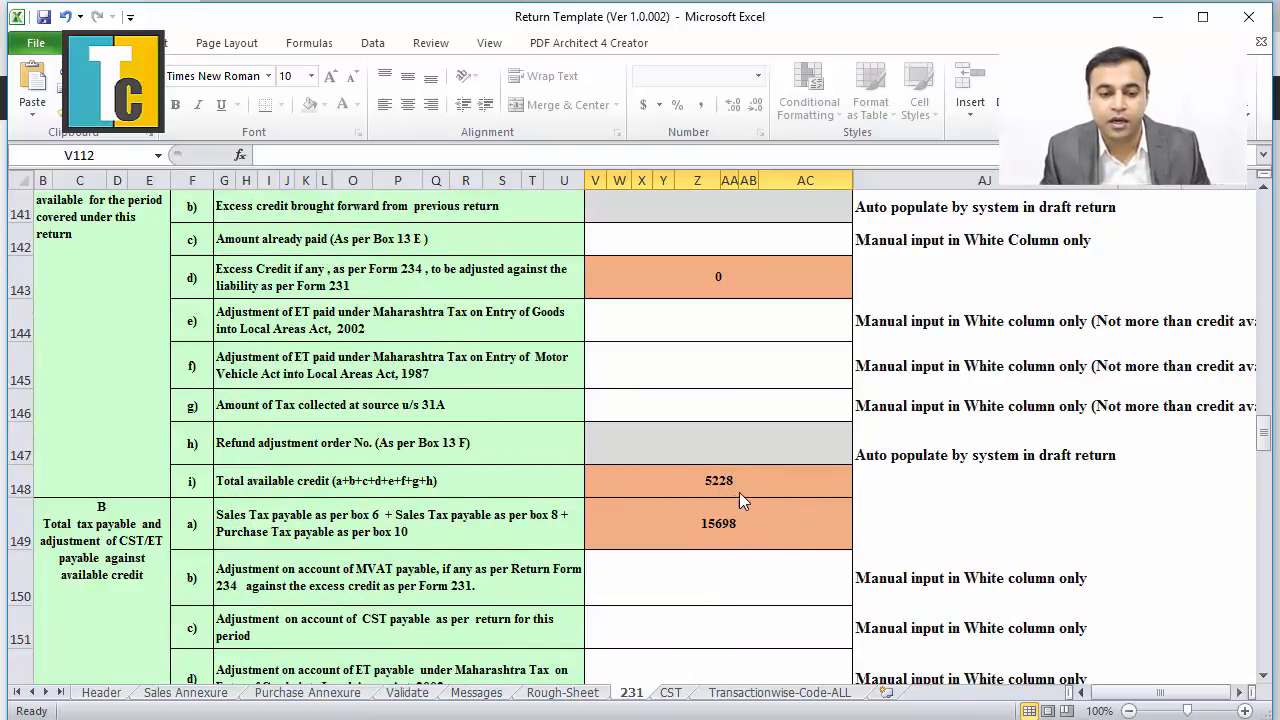
pyautogui.scroll(1, 737, 494)
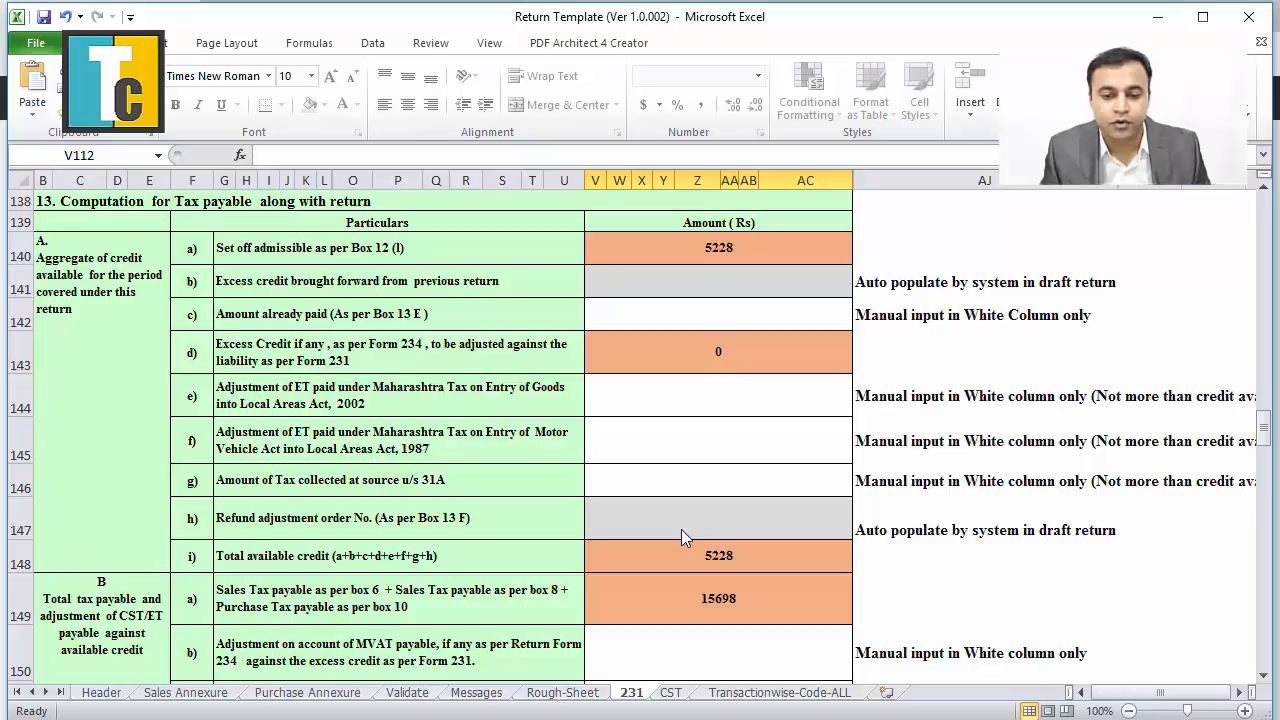
pyautogui.scroll(-3, 681, 537)
pyautogui.scroll(-4, 681, 537)
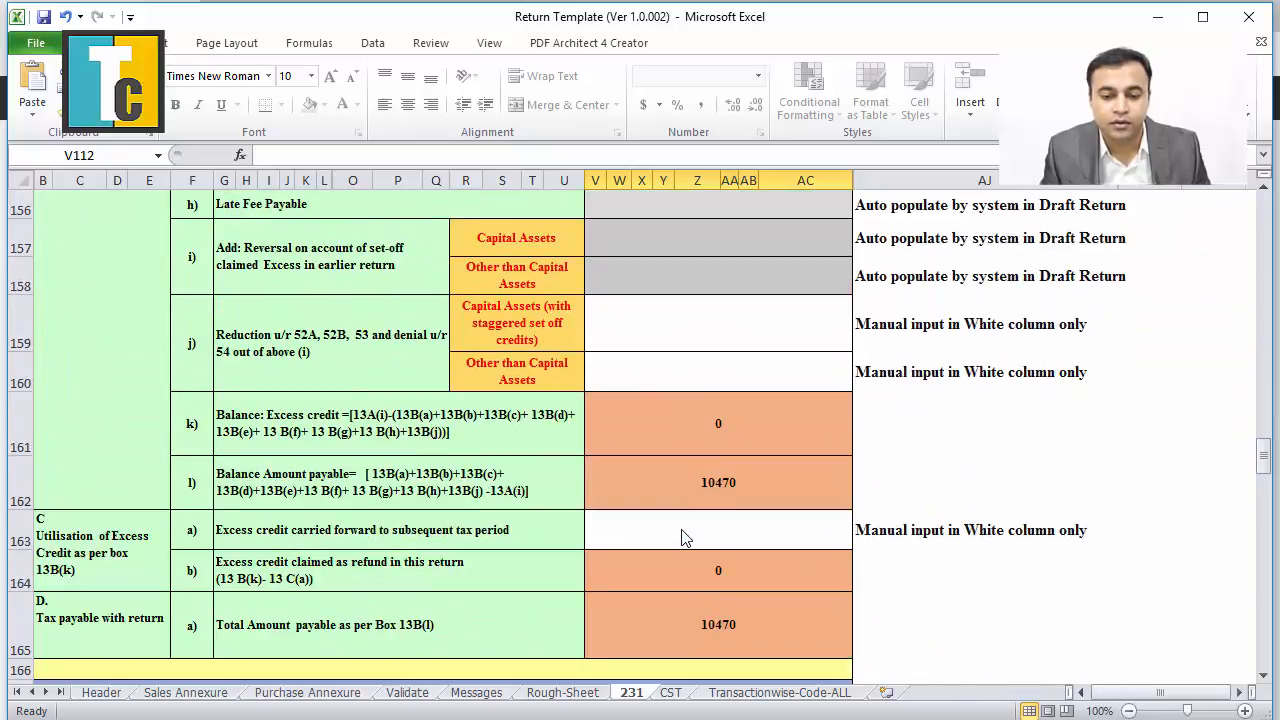
pyautogui.scroll(4, 681, 529)
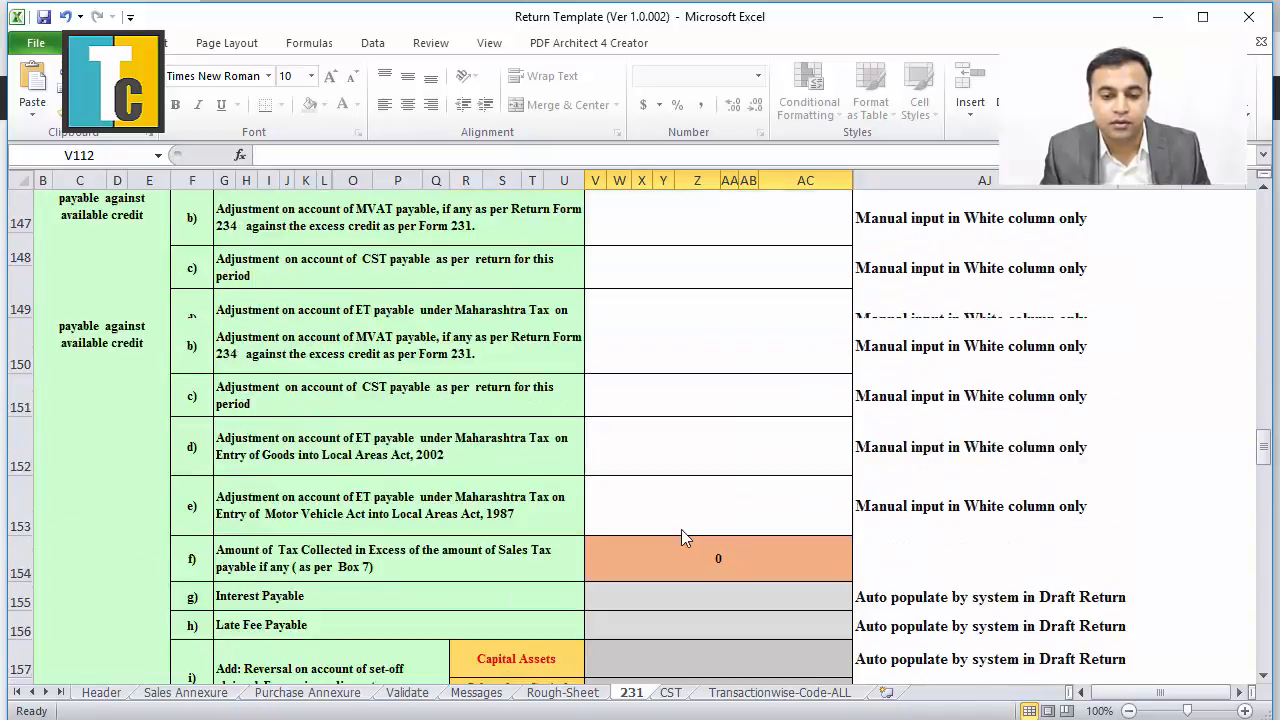
pyautogui.scroll(-3, 681, 529)
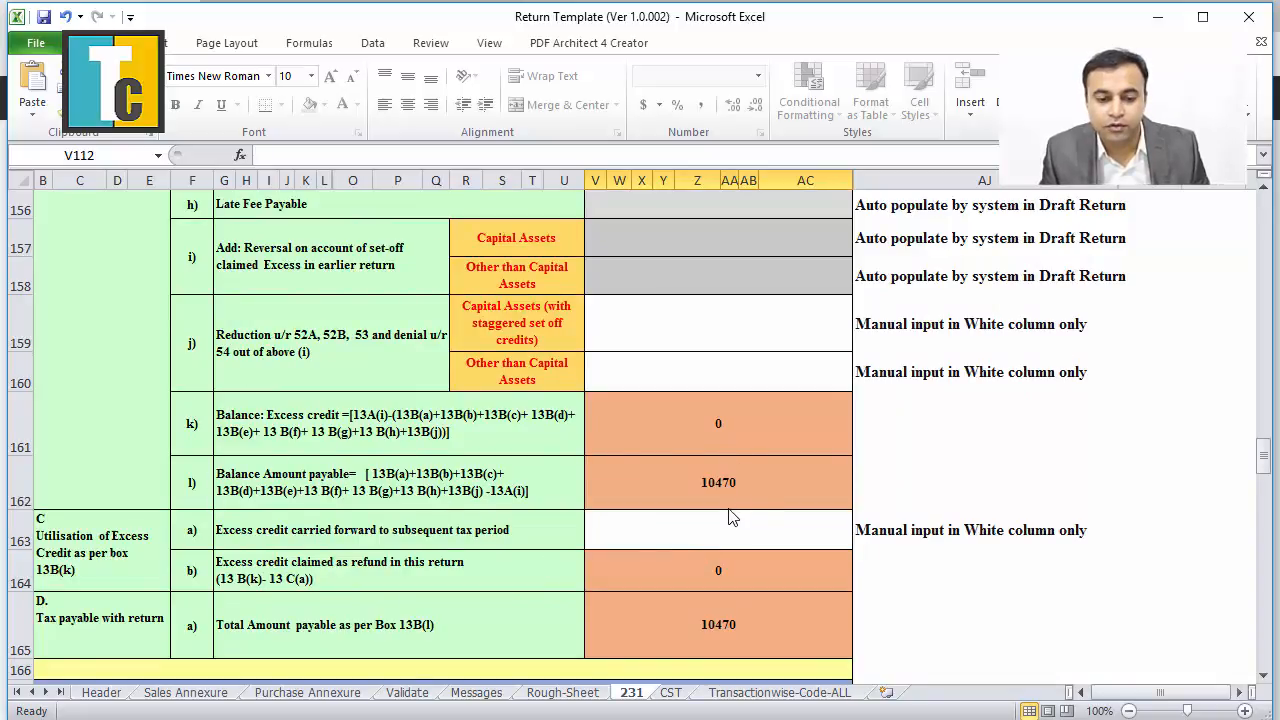
pyautogui.scroll(5, 729, 516)
pyautogui.scroll(-5, 729, 519)
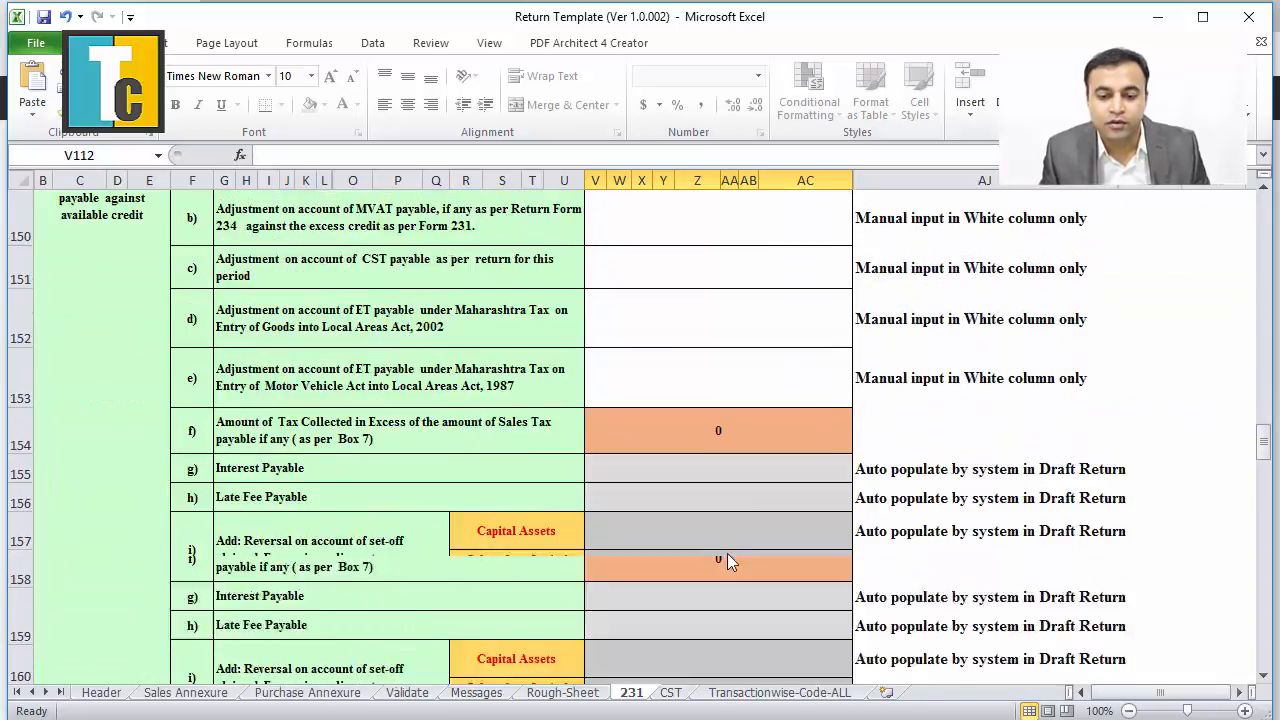
pyautogui.scroll(3, 742, 527)
pyautogui.scroll(4, 740, 524)
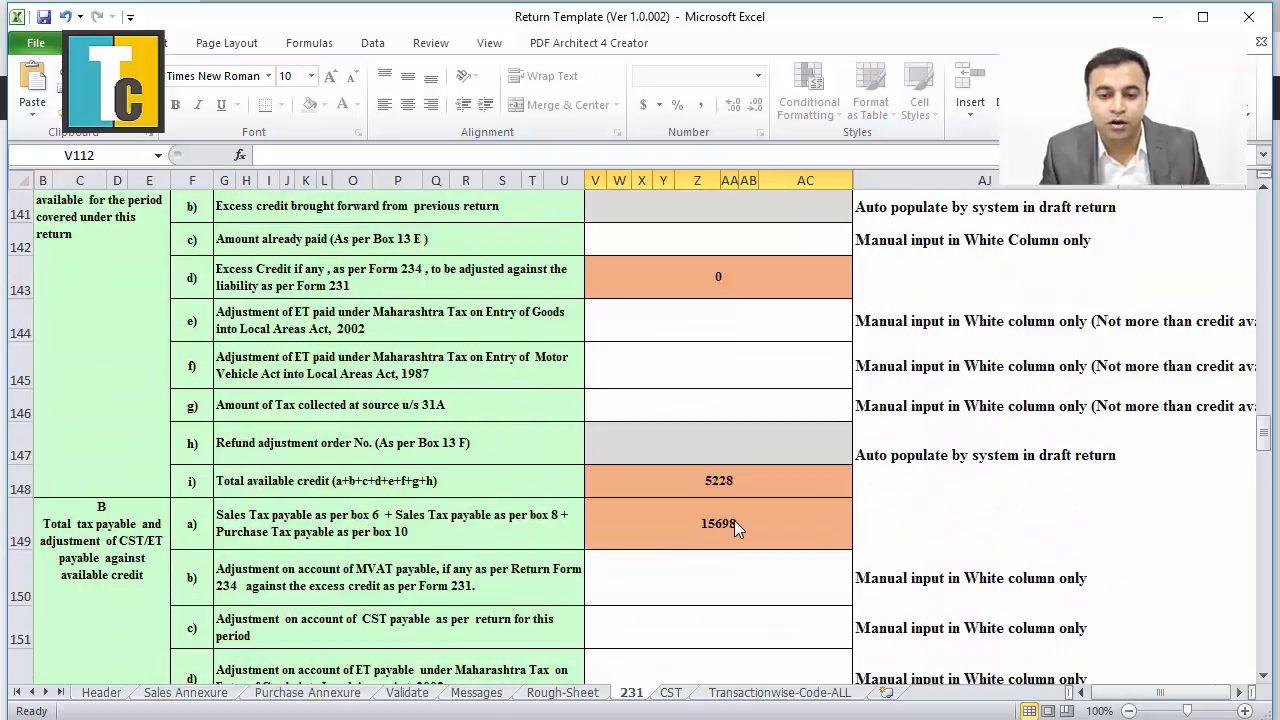
pyautogui.click(743, 427)
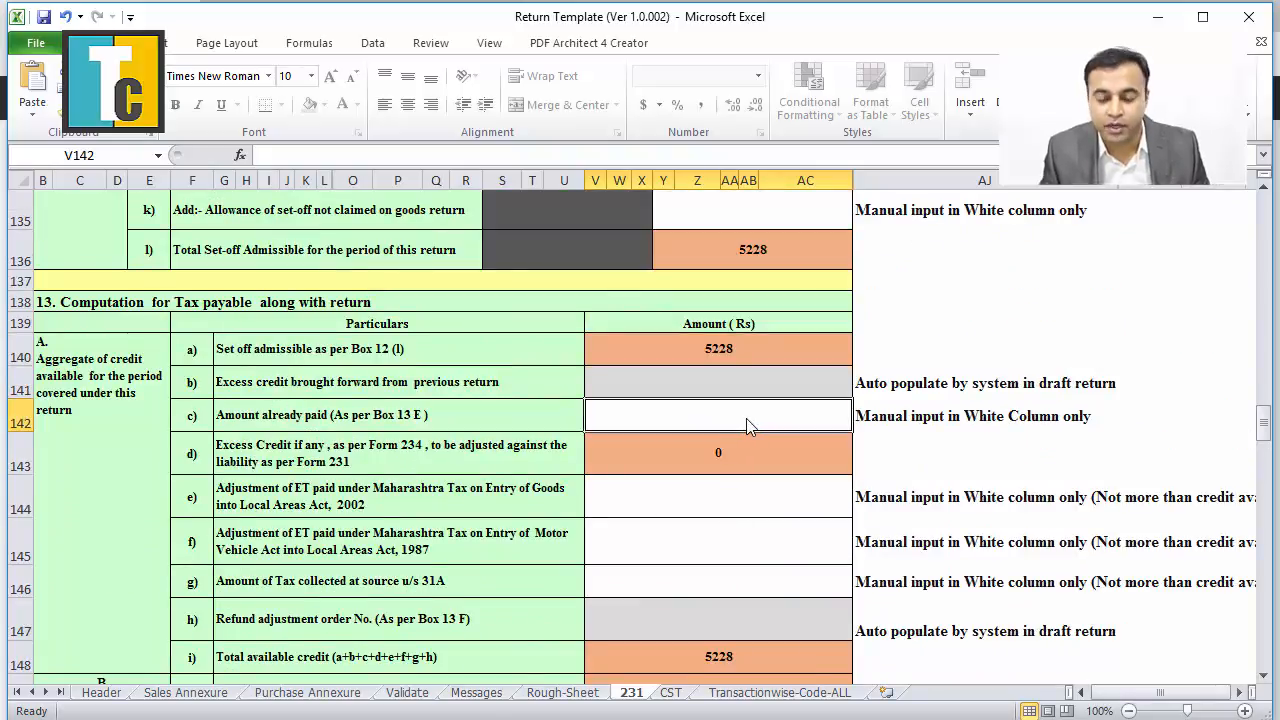
# Enter 10470 as the amount already paid.
pyautogui.write('10470')
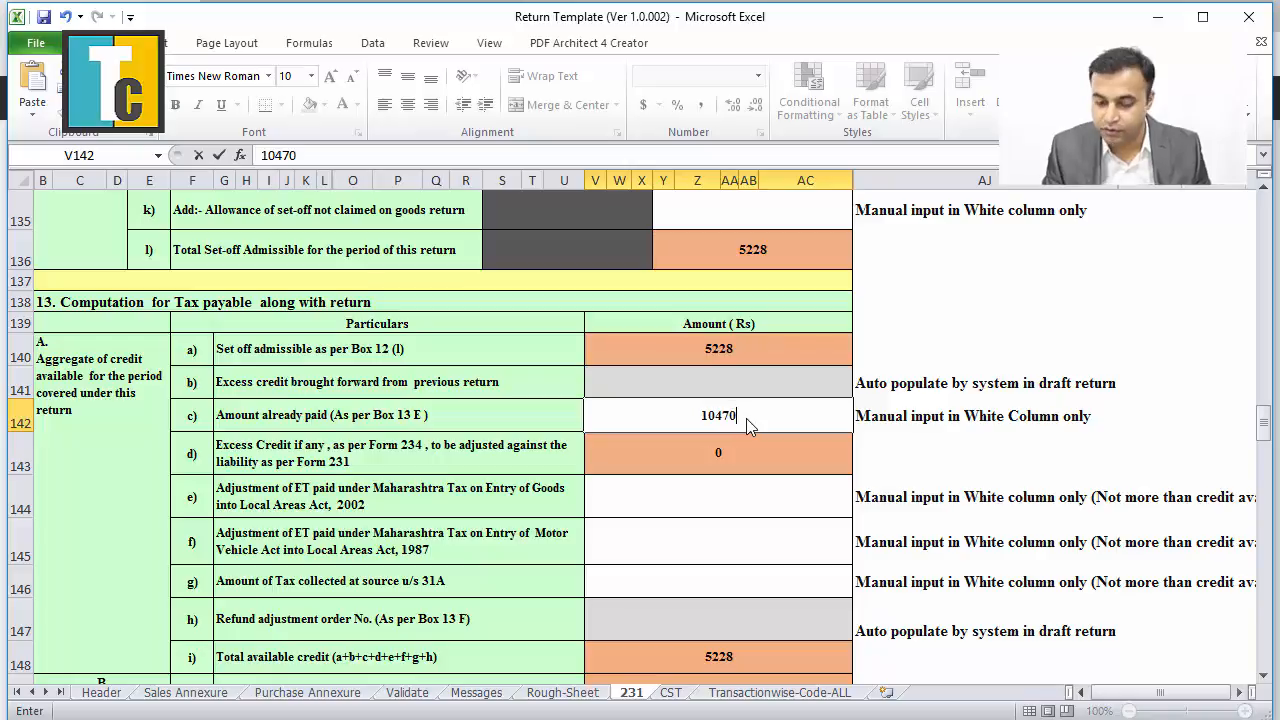
pyautogui.click(730, 510)
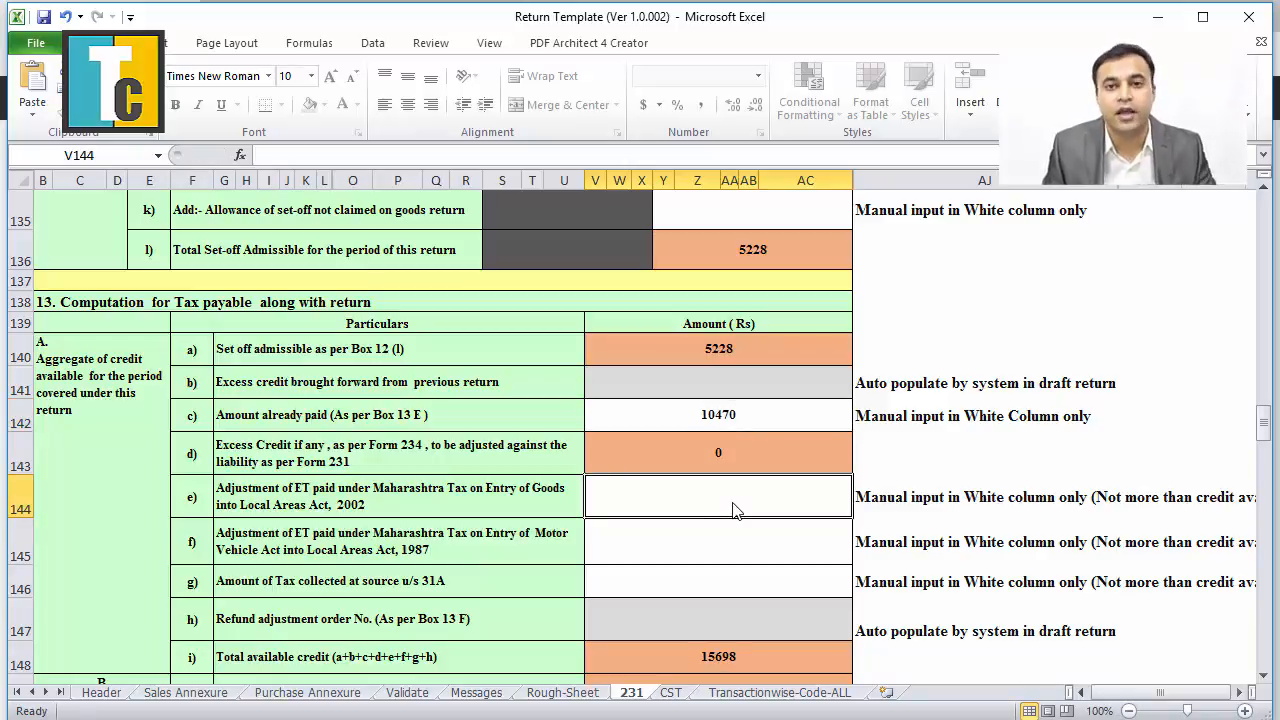
pyautogui.scroll(-8, 735, 510)
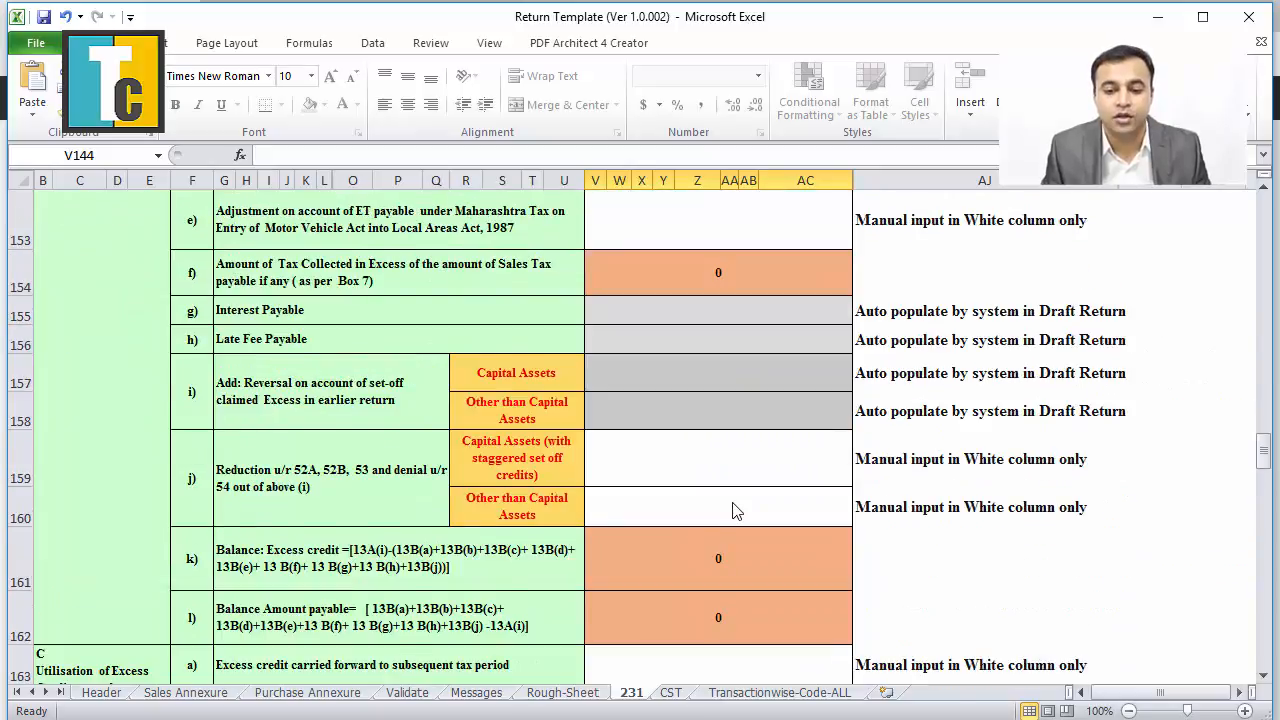
pyautogui.scroll(-1, 732, 510)
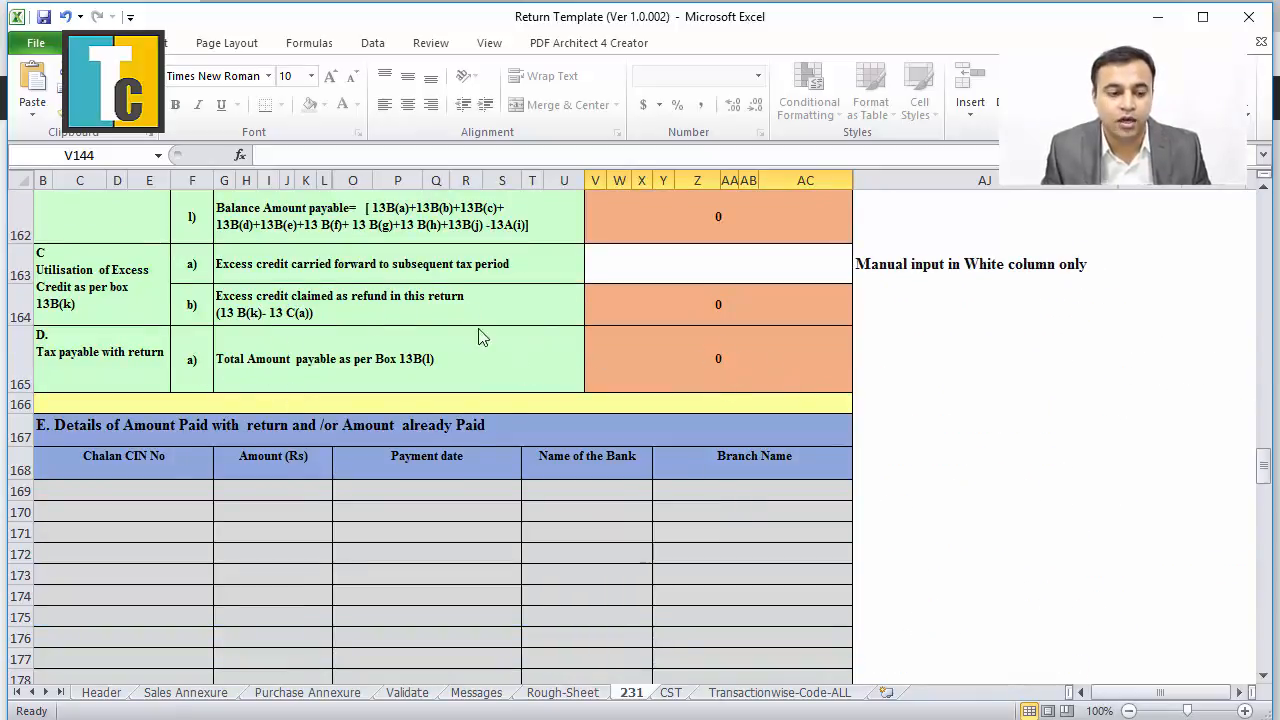
# Fill challan row 169 with the challan CIN, amount 10470 and payment date 05/05/2016.
pyautogui.click(170, 494)
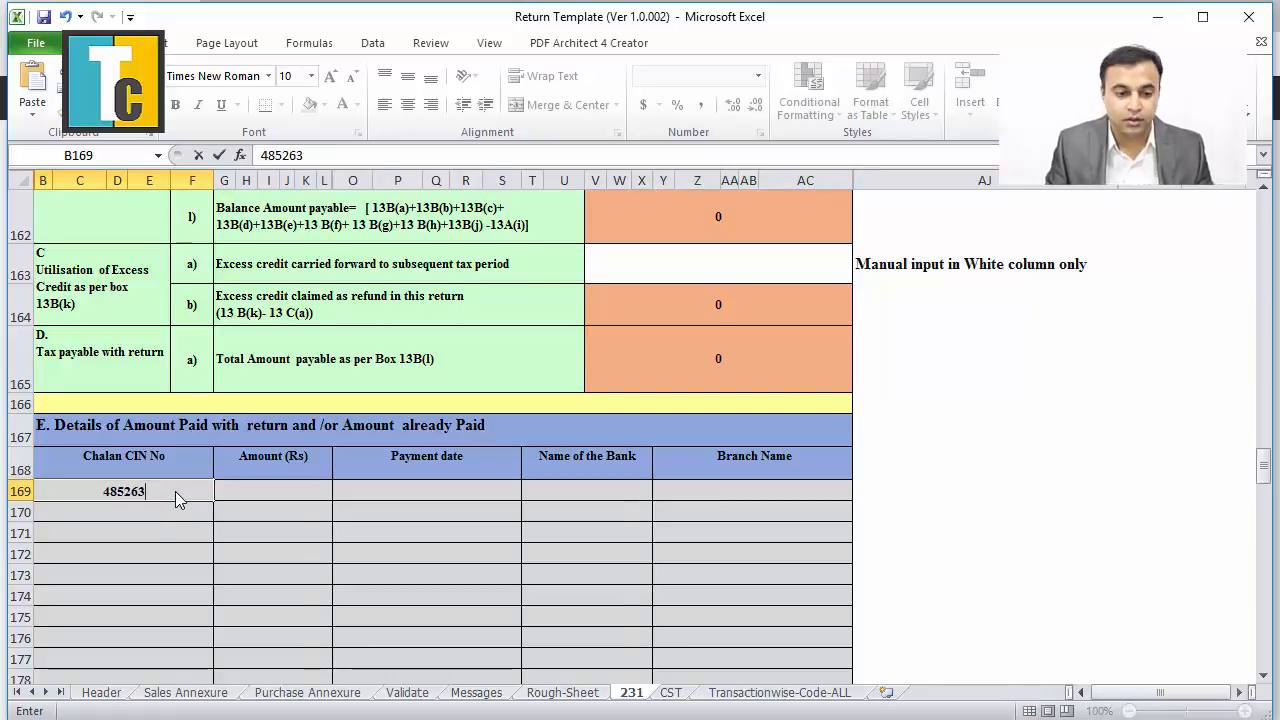
pyautogui.click(263, 491)
pyautogui.write('10470')
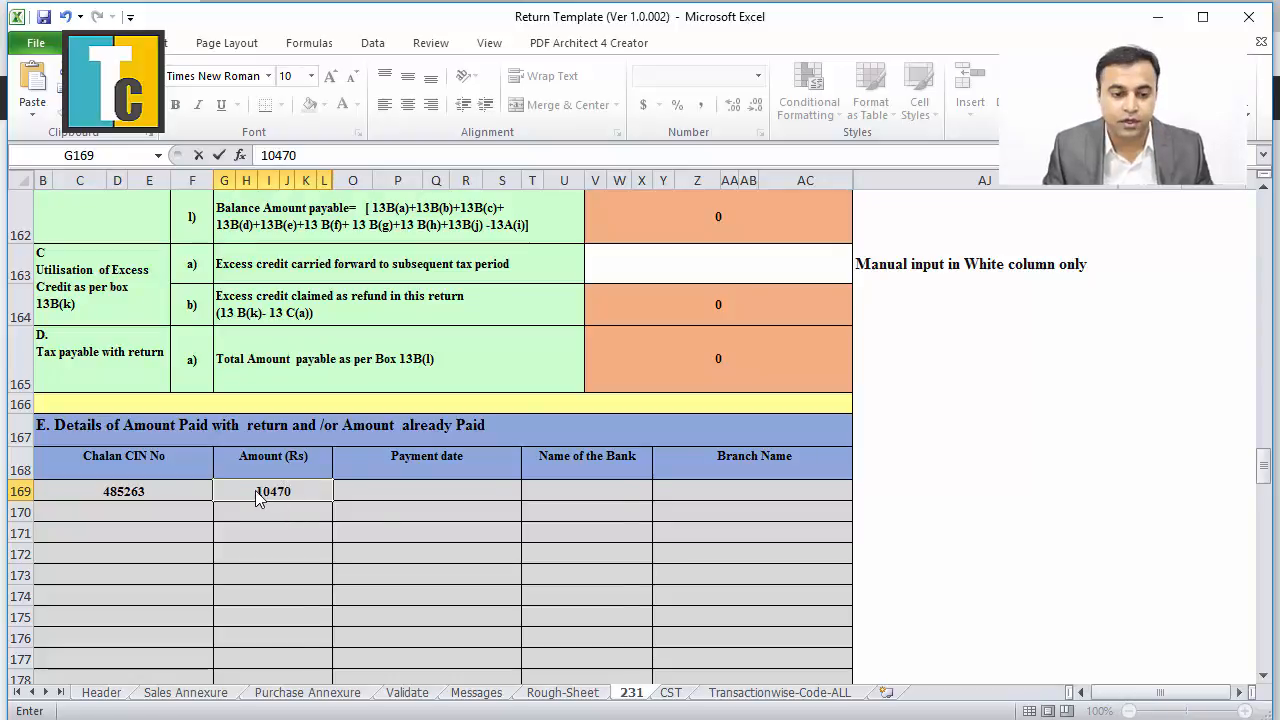
pyautogui.click(421, 493)
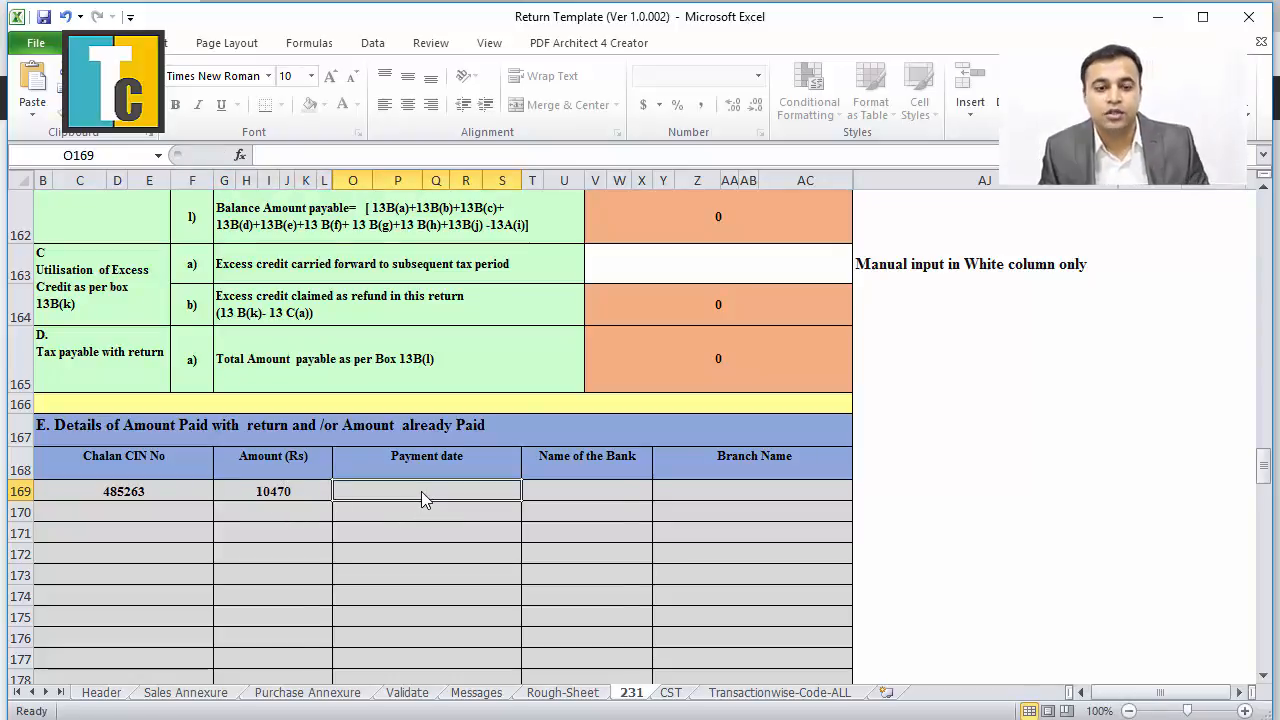
pyautogui.write('05')
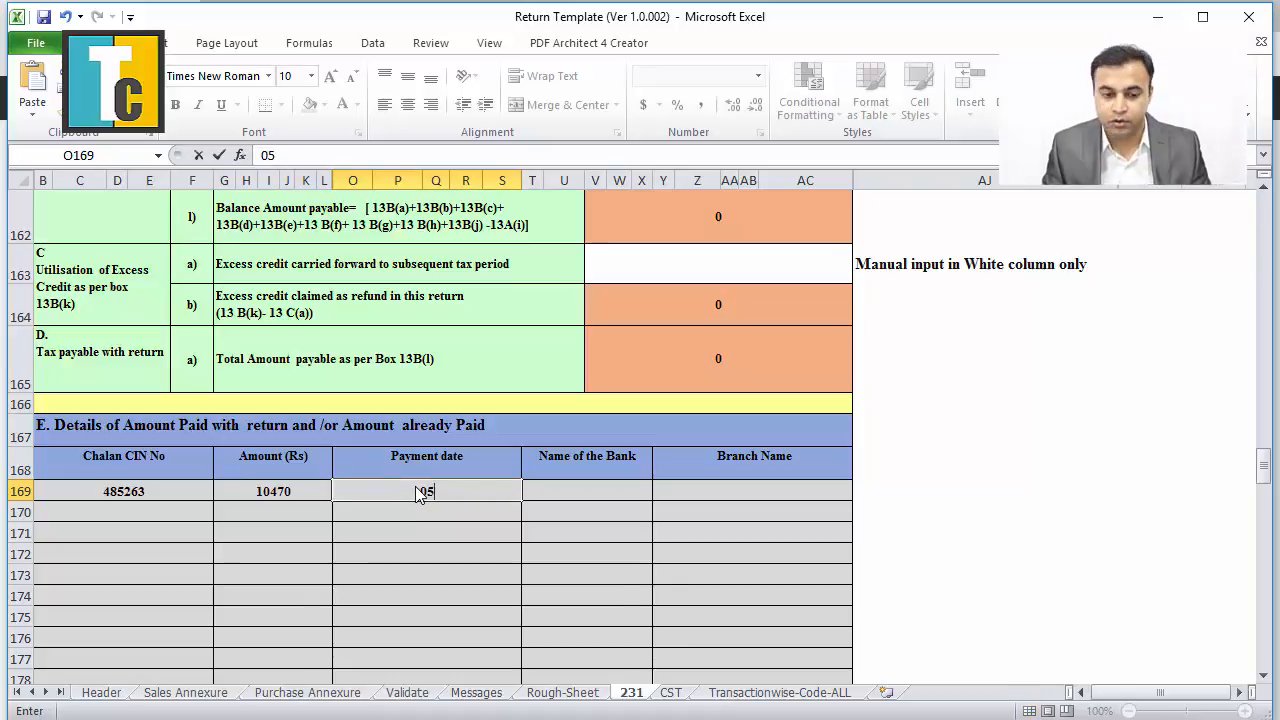
pyautogui.write('/05/2016')
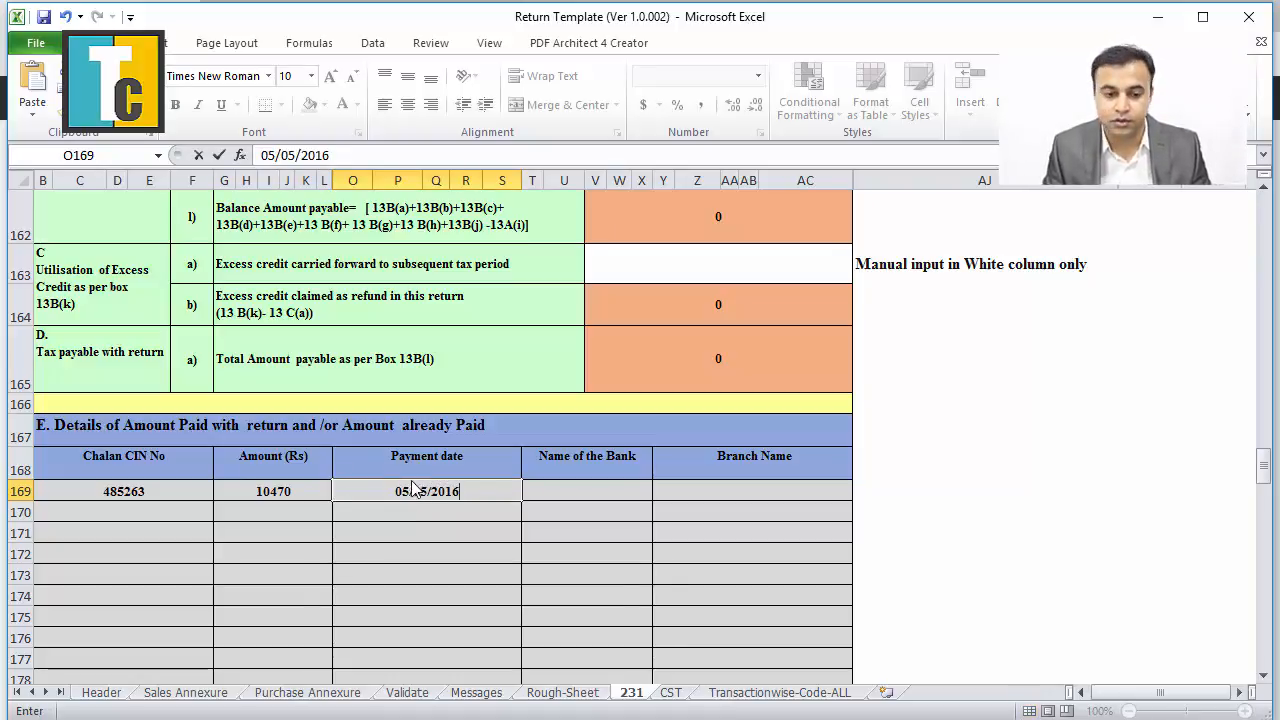
pyautogui.press('Return')
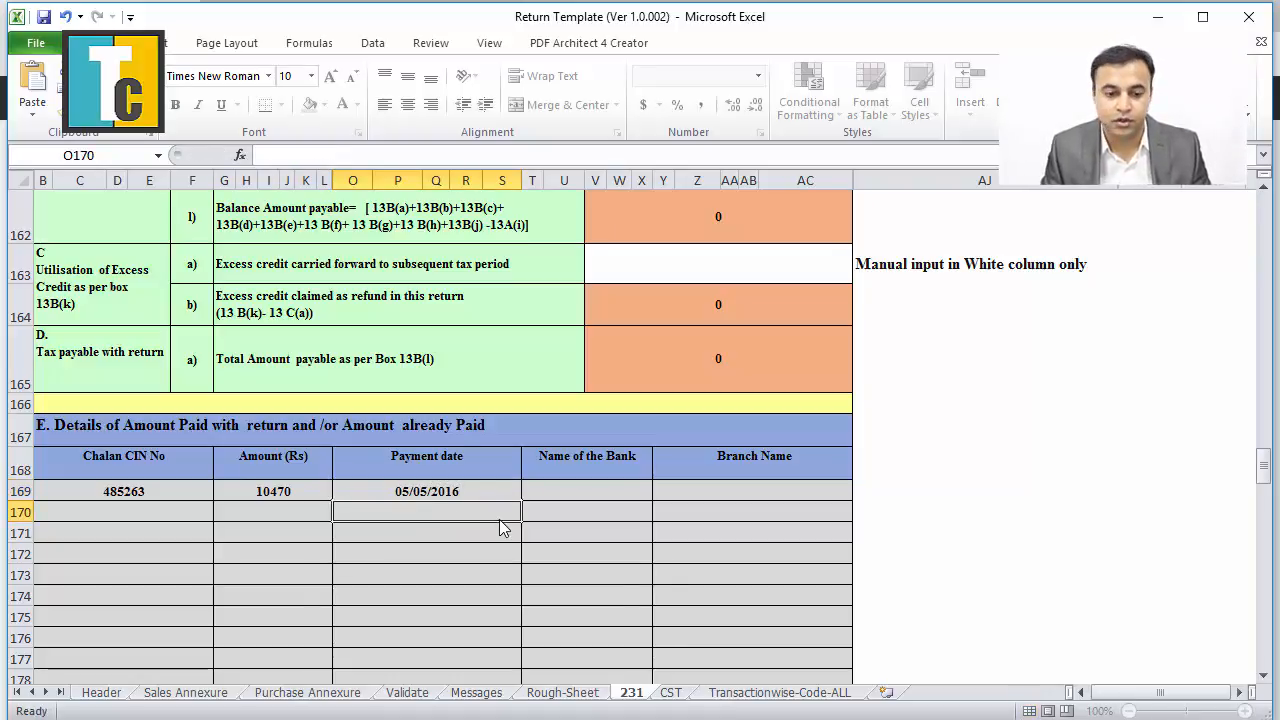
# Enter IDBI as the challan's bank and Deccan as its branch.
pyautogui.click(578, 488)
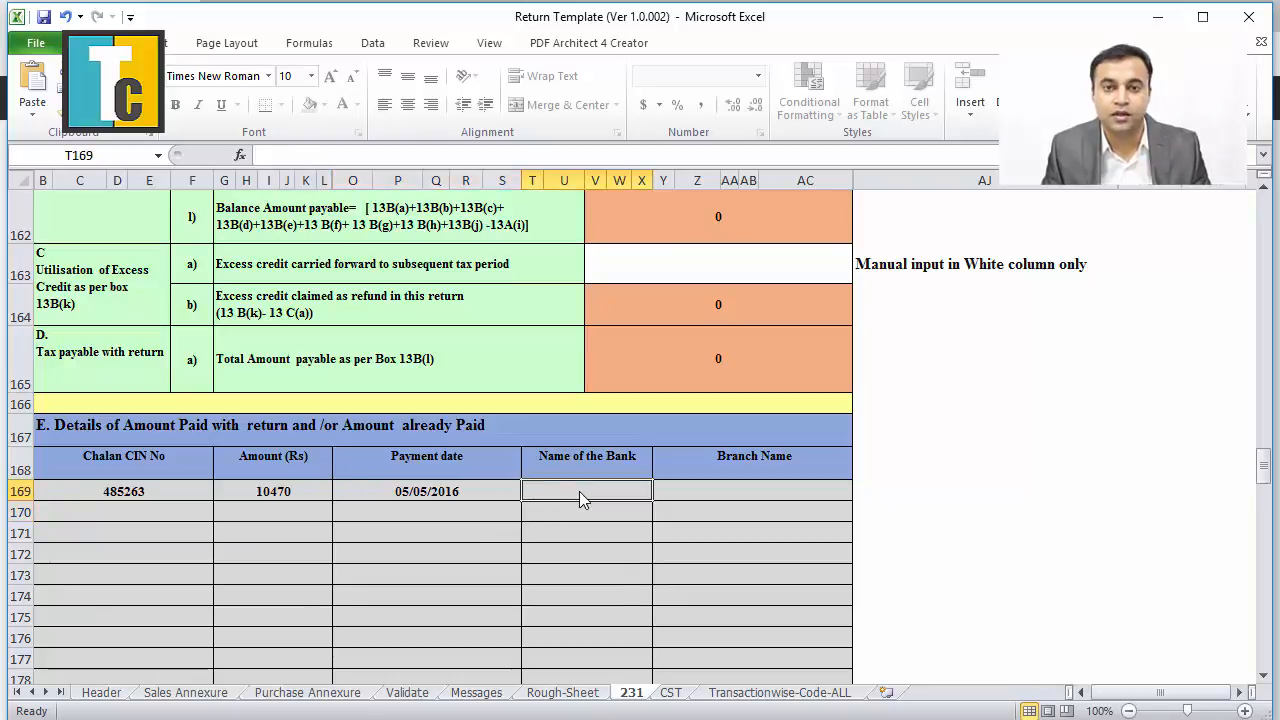
pyautogui.write('IDBI')
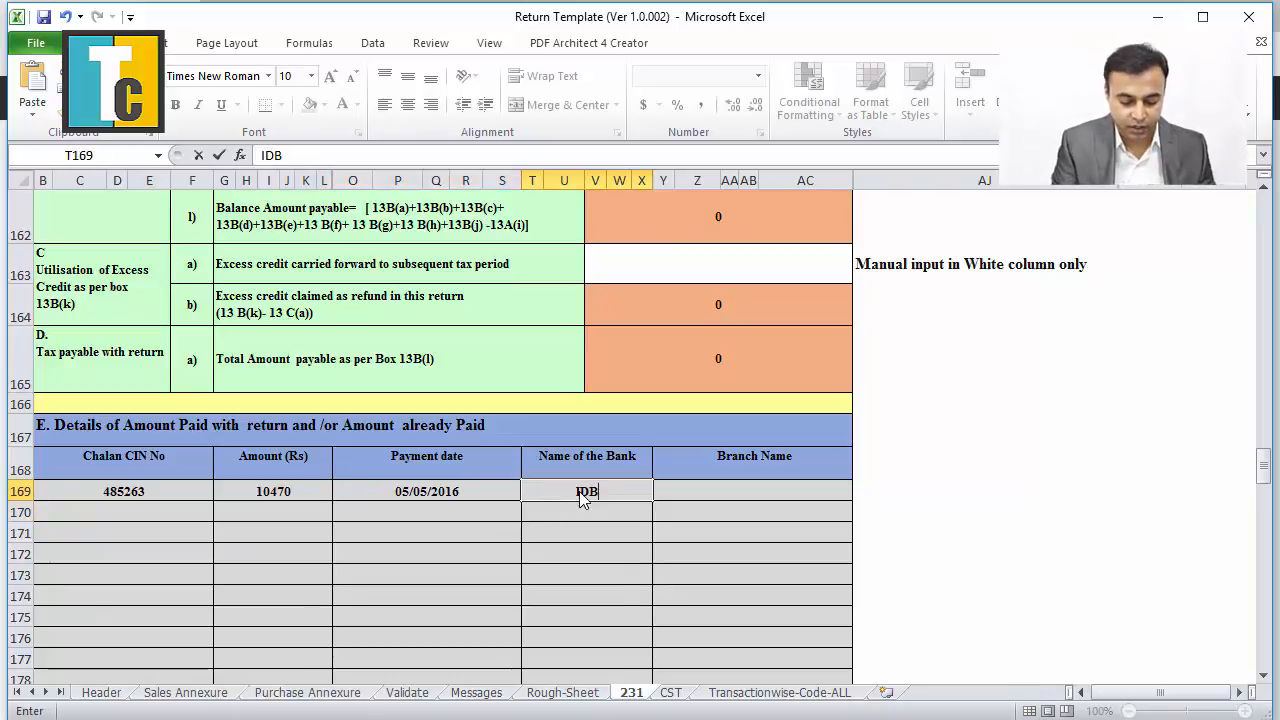
pyautogui.click(714, 493)
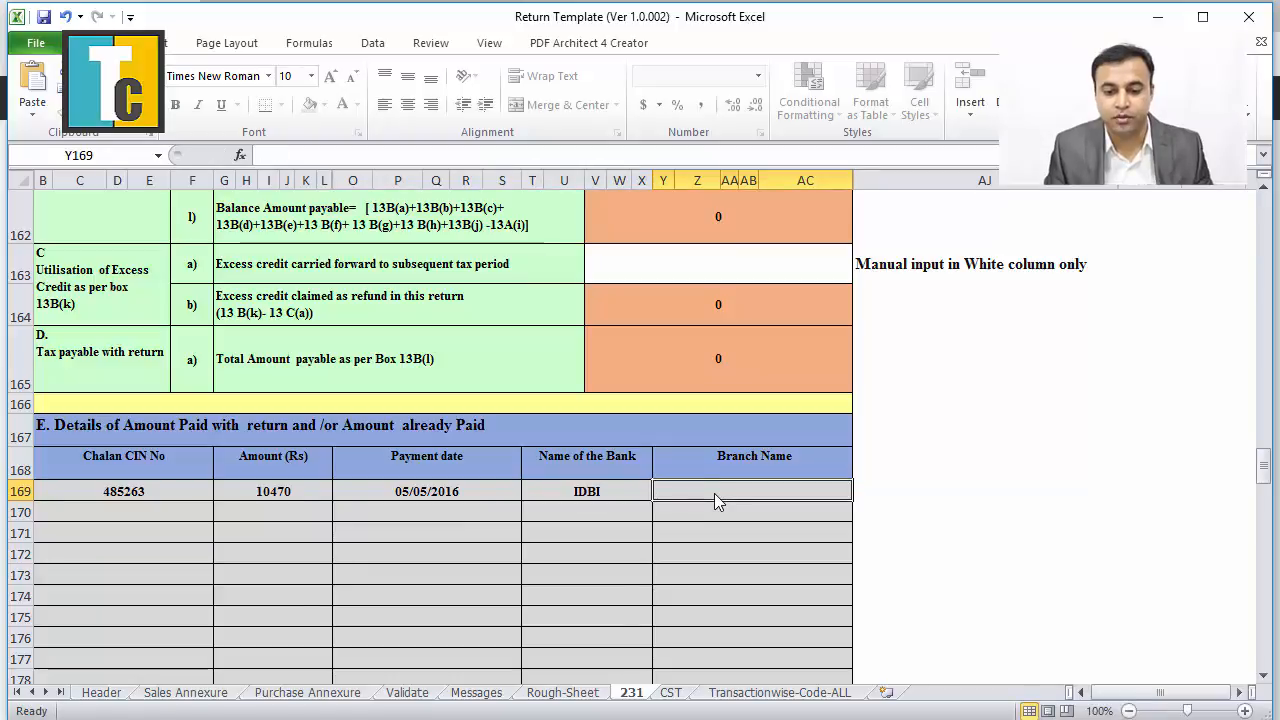
pyautogui.write('Deccan')
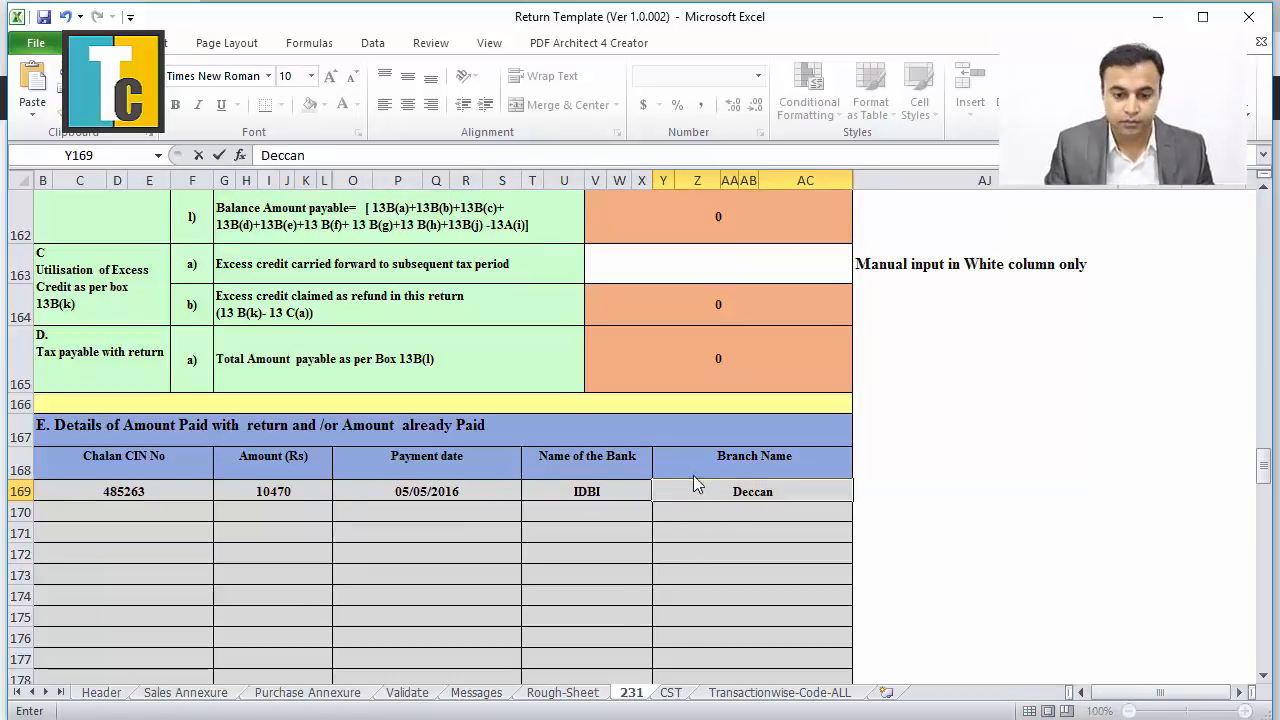
pyautogui.click(675, 551)
pyautogui.scroll(-3, 675, 551)
# Enter the filing date as day 19, month 02 and year 16.
pyautogui.scroll(-2, 675, 558)
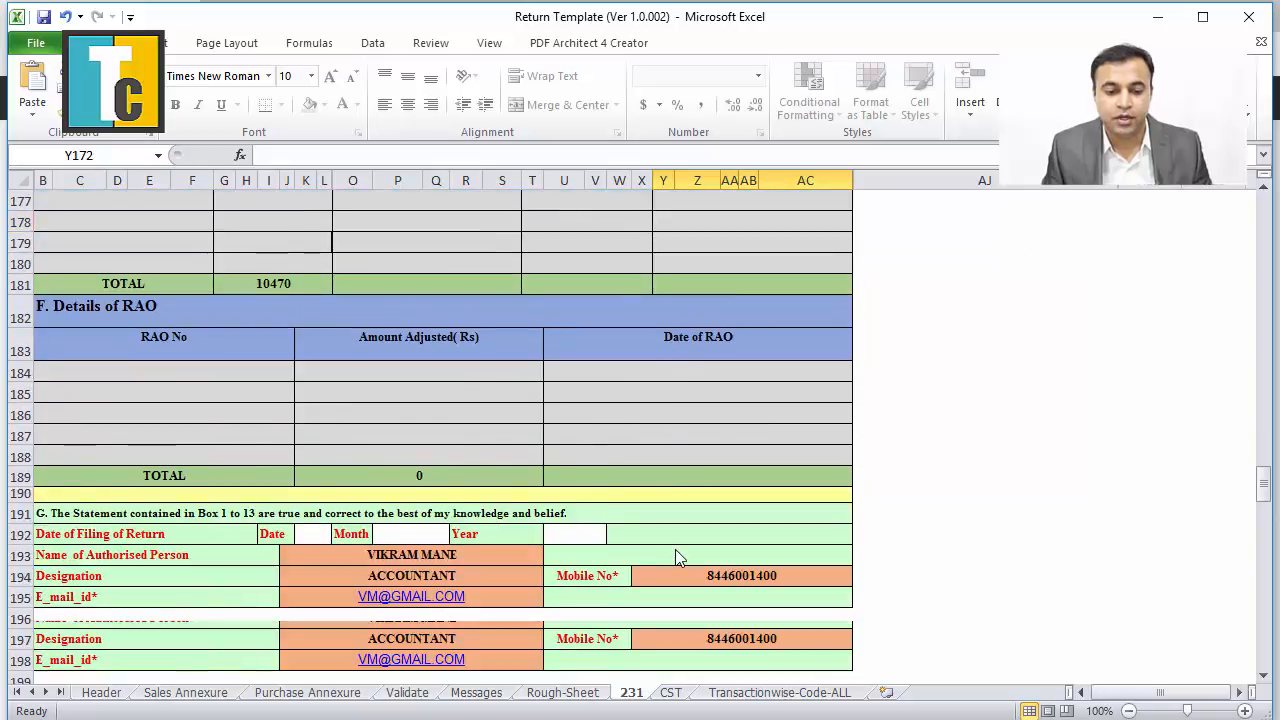
pyautogui.click(311, 536)
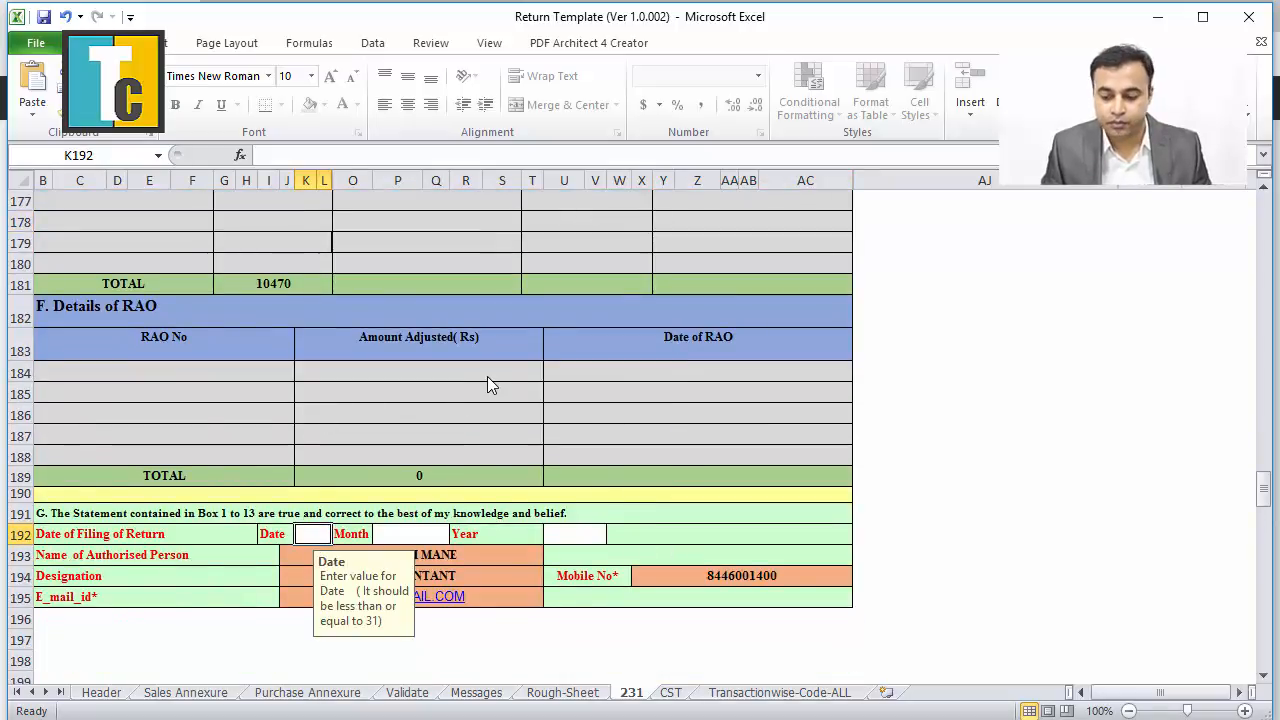
pyautogui.scroll(1, 404, 468)
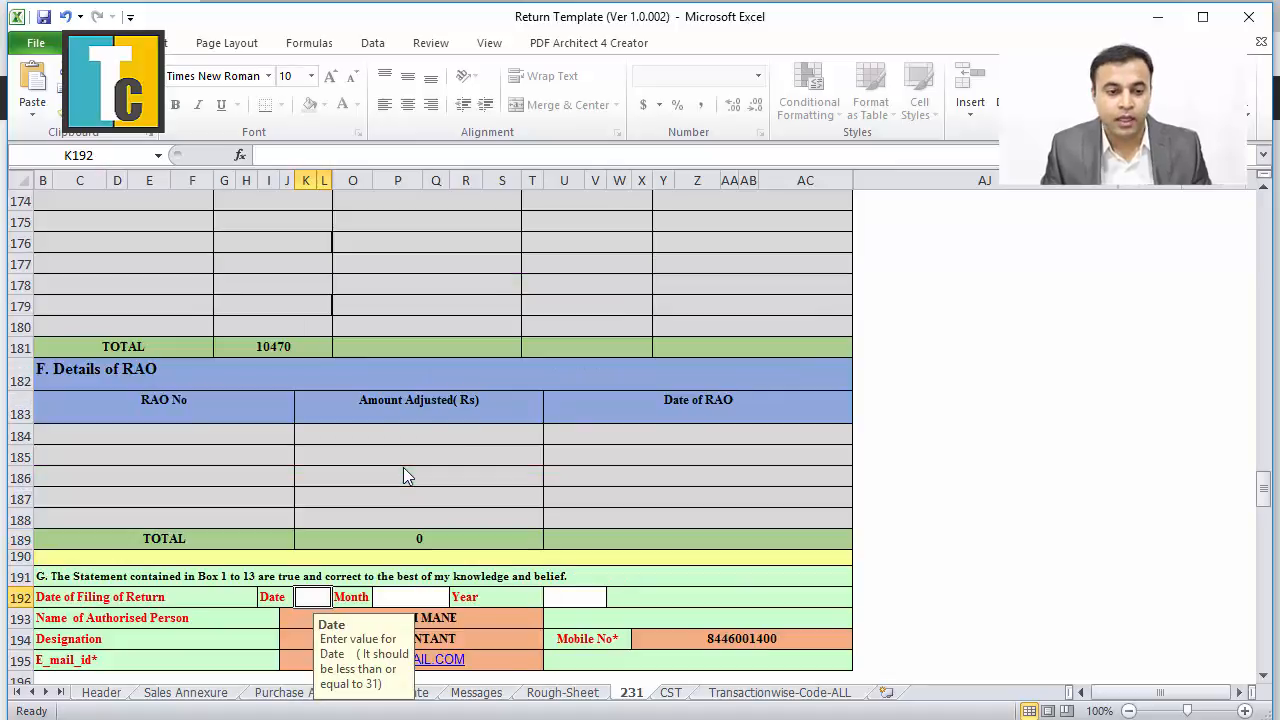
pyautogui.scroll(3, 404, 471)
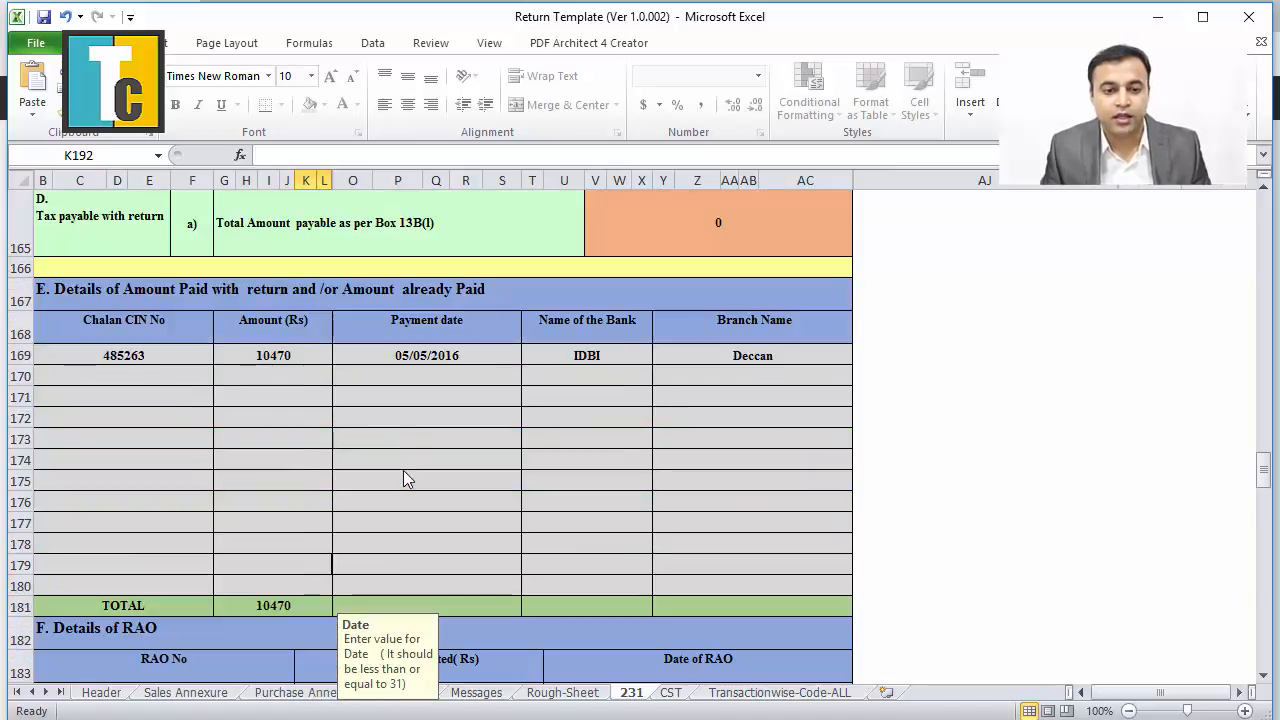
pyautogui.scroll(-1, 404, 471)
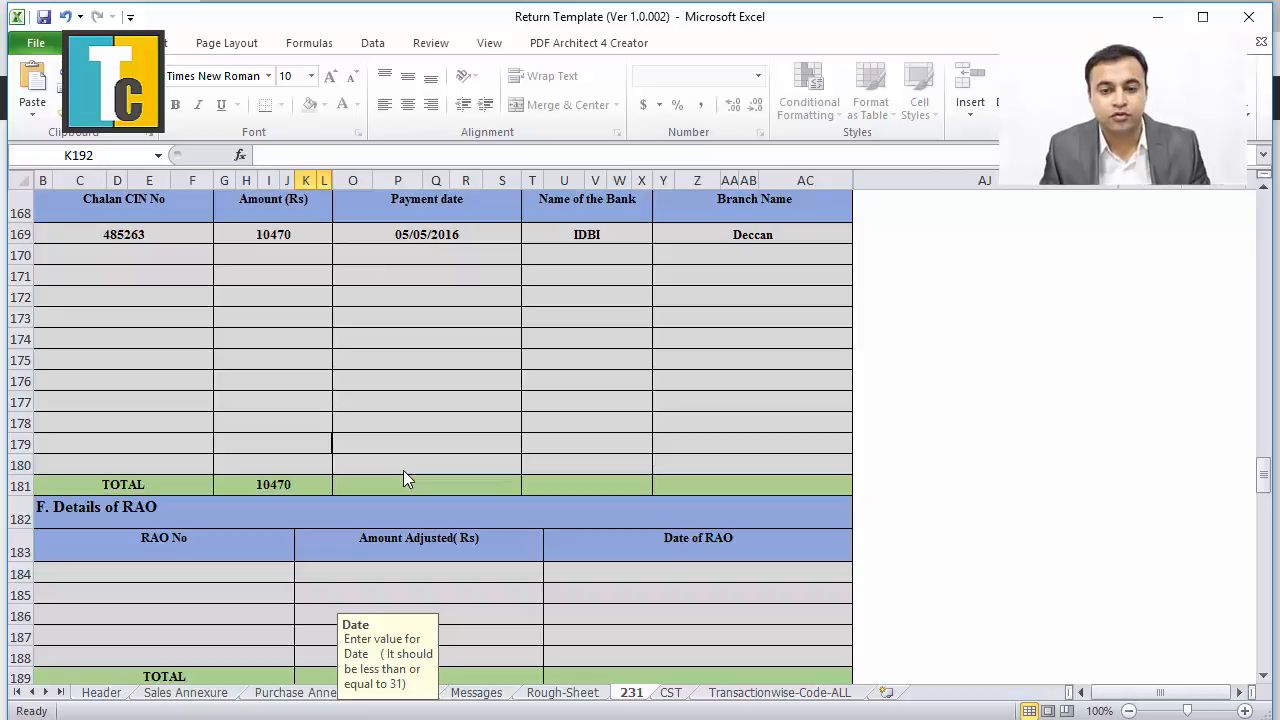
pyautogui.scroll(-2, 388, 503)
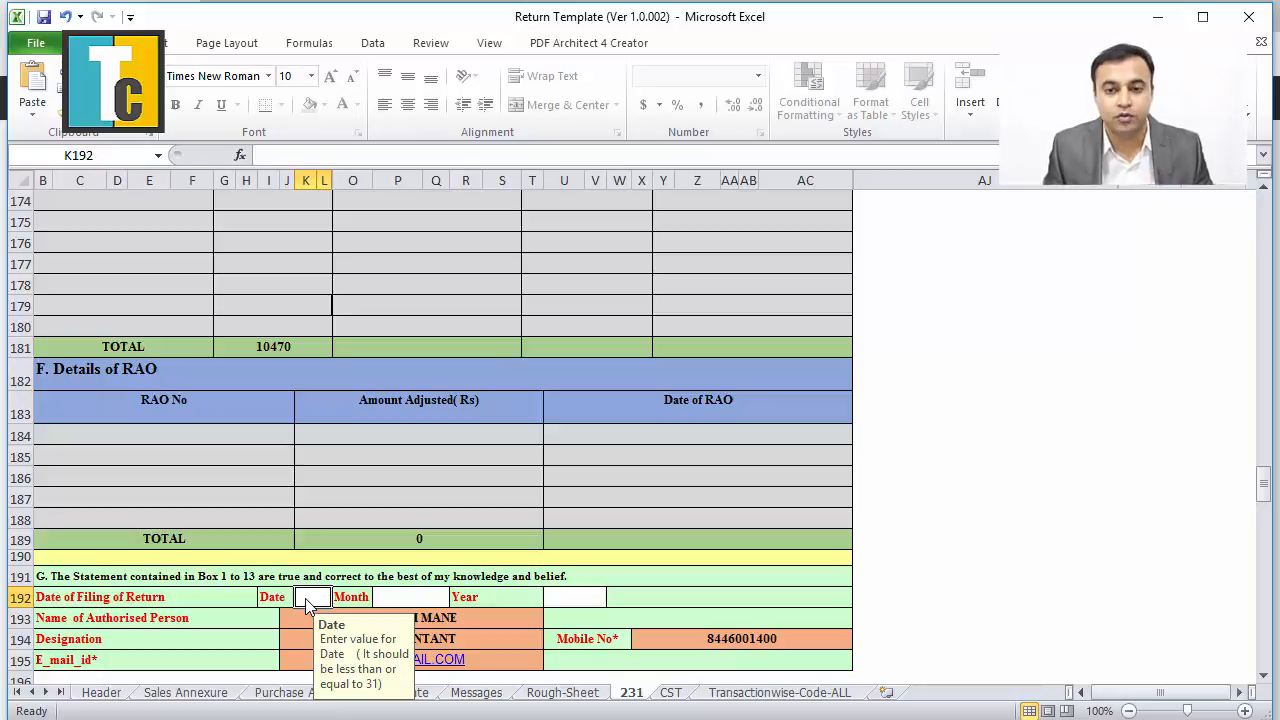
pyautogui.write('19')
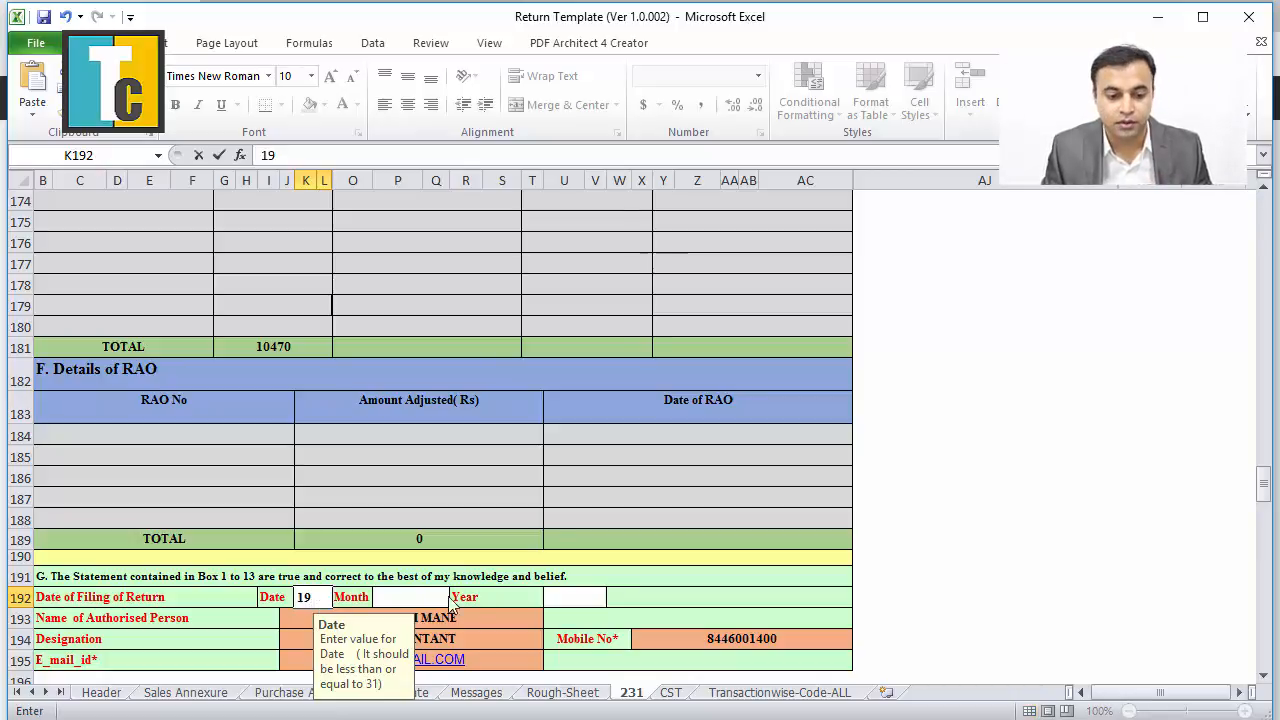
pyautogui.click(425, 600)
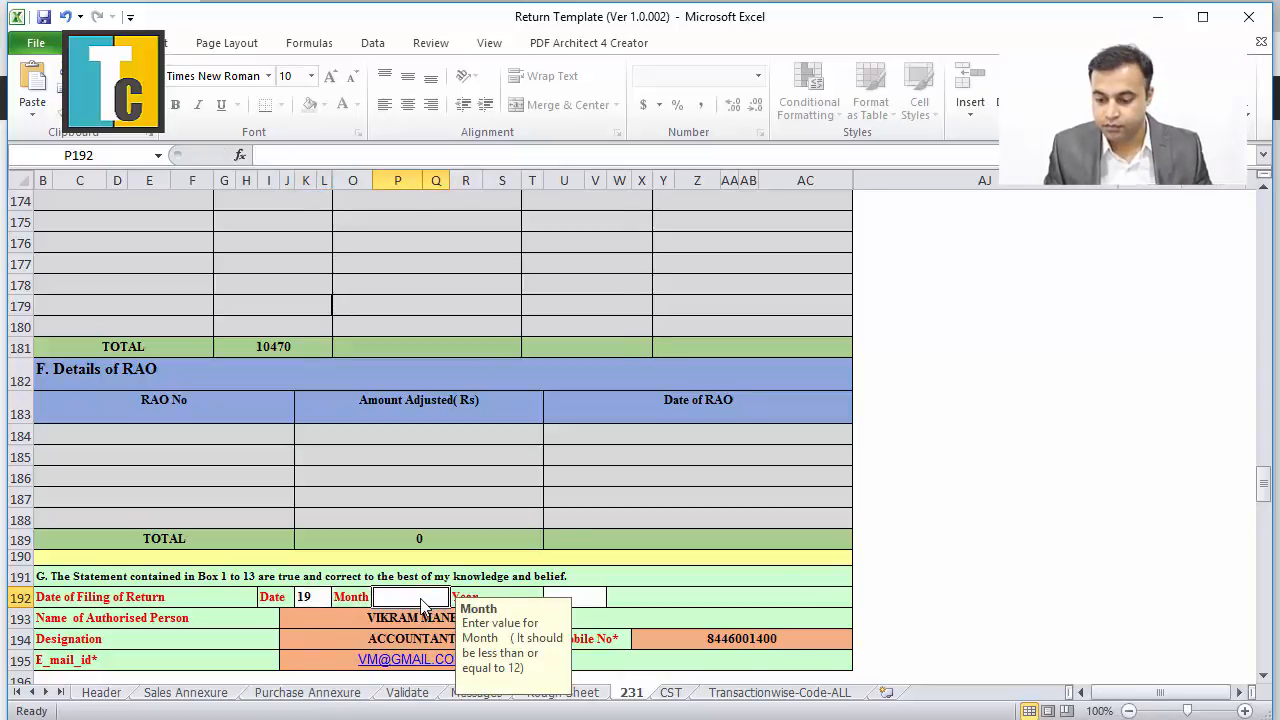
pyautogui.write('02')
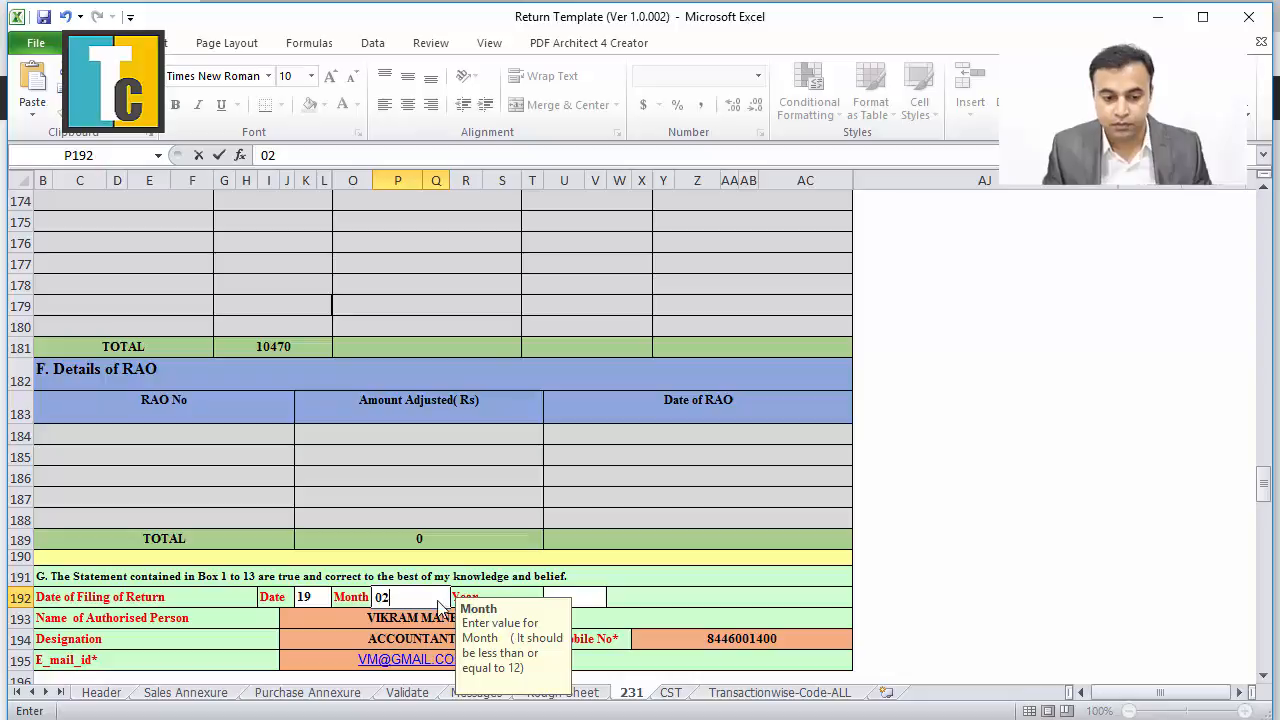
pyautogui.click(595, 597)
pyautogui.write('16')
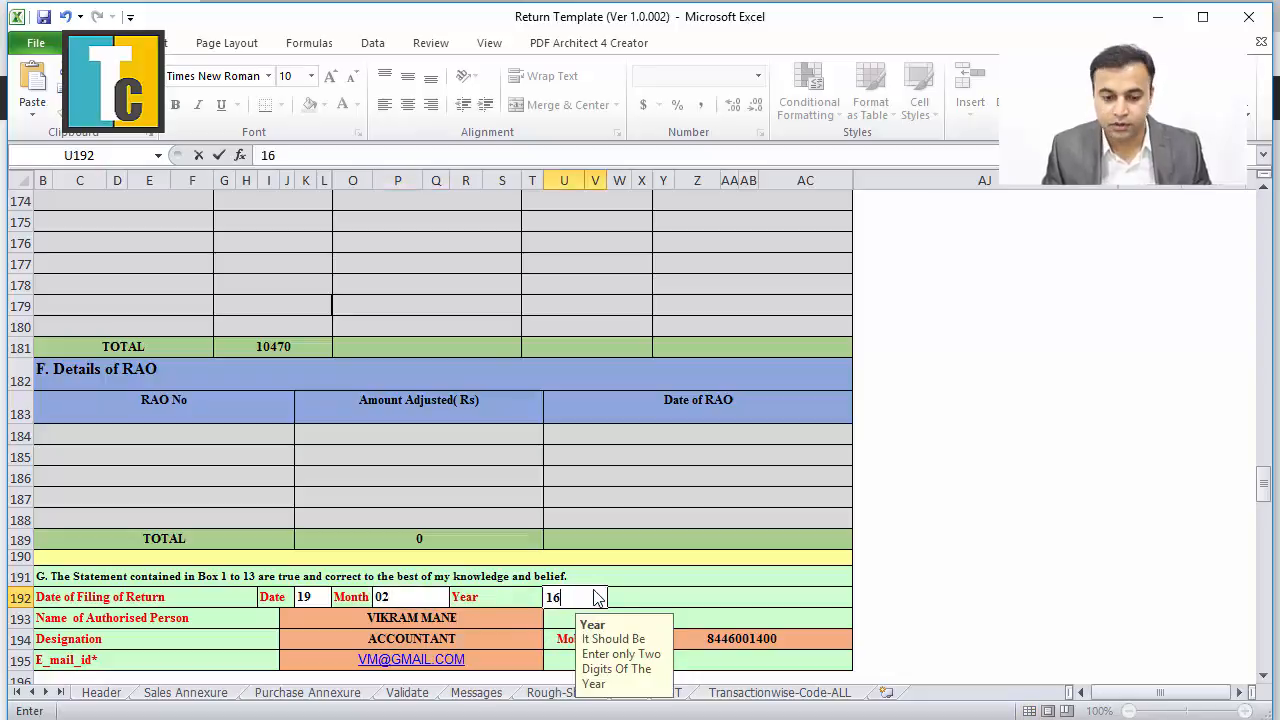
pyautogui.click(686, 543)
pyautogui.scroll(5, 661, 575)
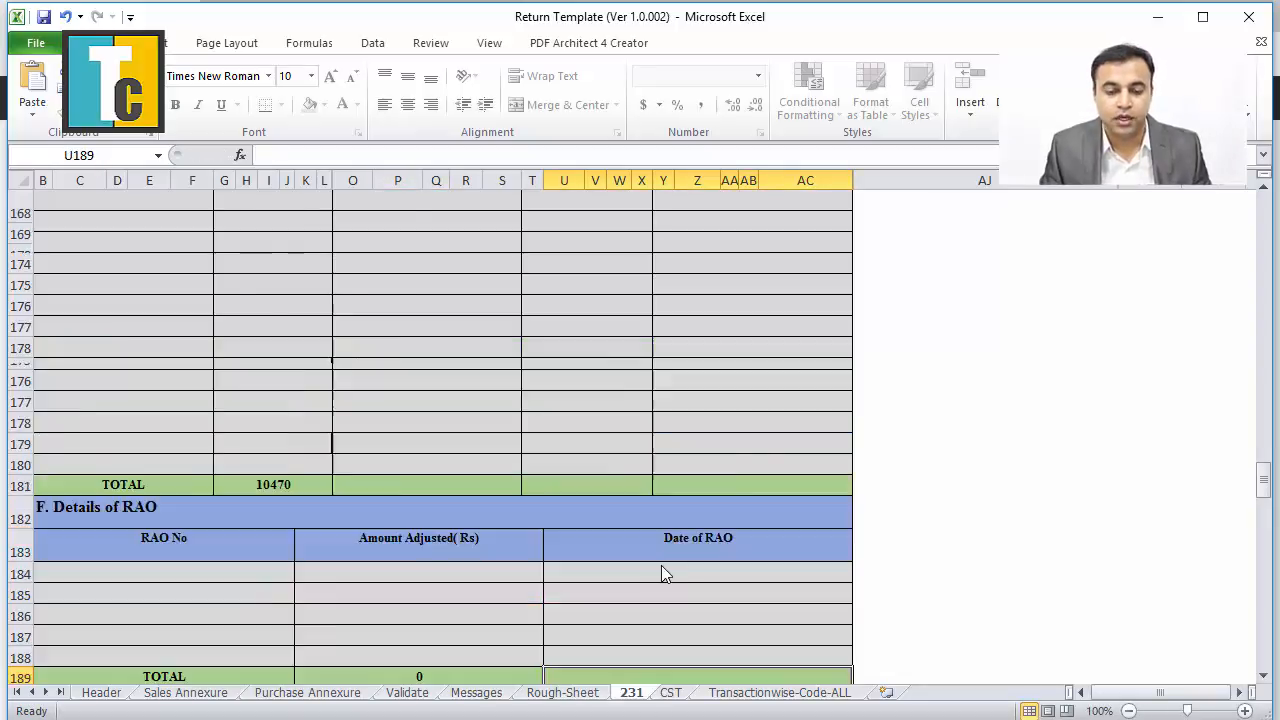
# Save the filled Form 231 workbook.
pyautogui.moveTo(1263, 472); pyautogui.dragTo(1263, 200)
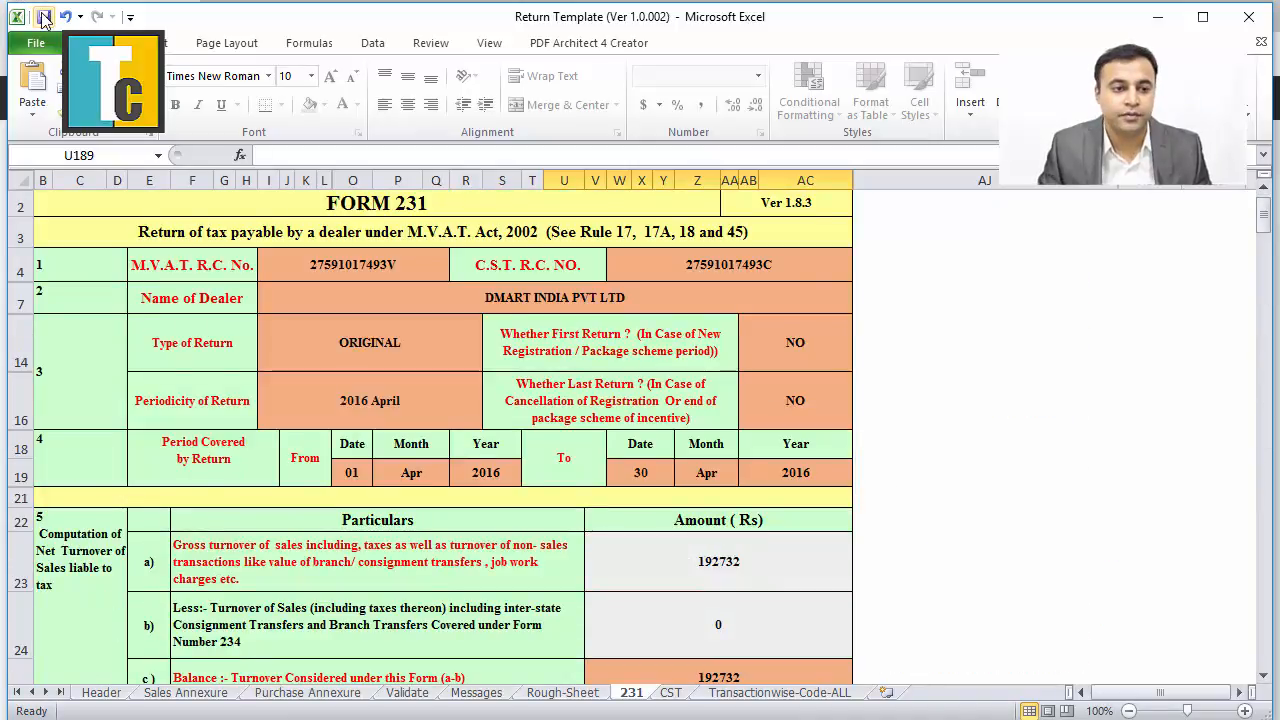
pyautogui.click(44, 18)
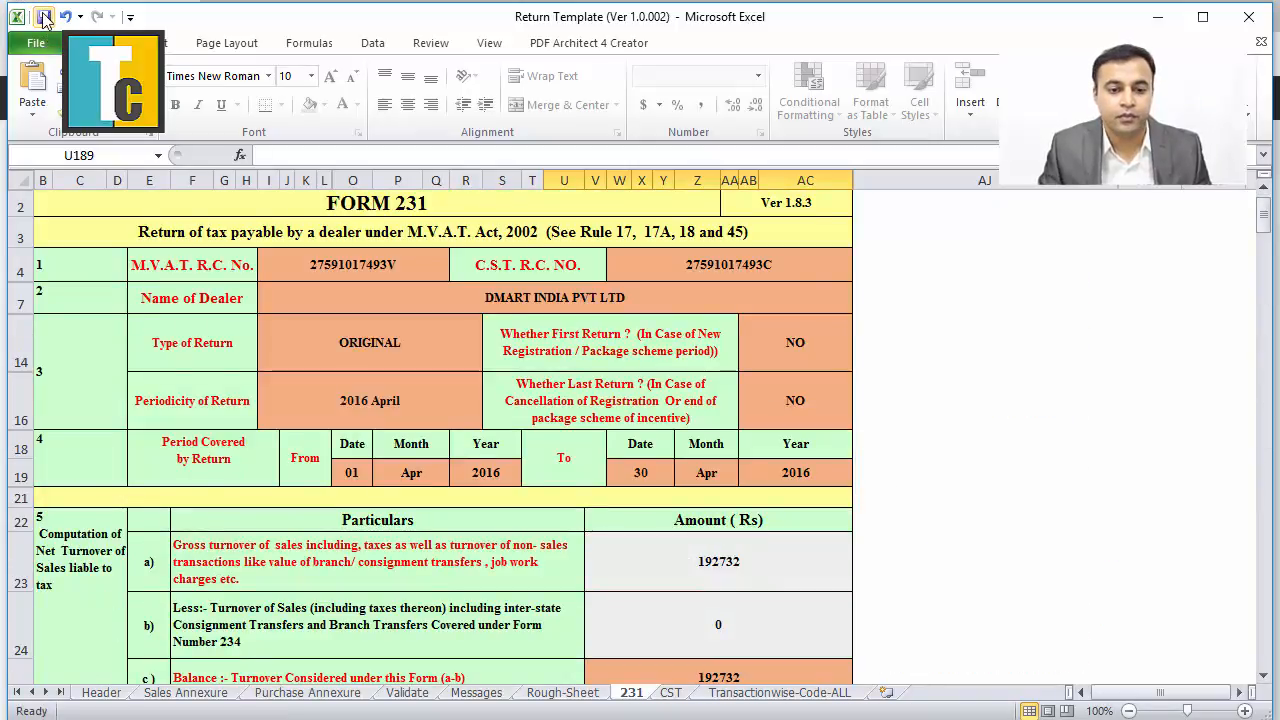
pyautogui.scroll(-2, 497, 500)
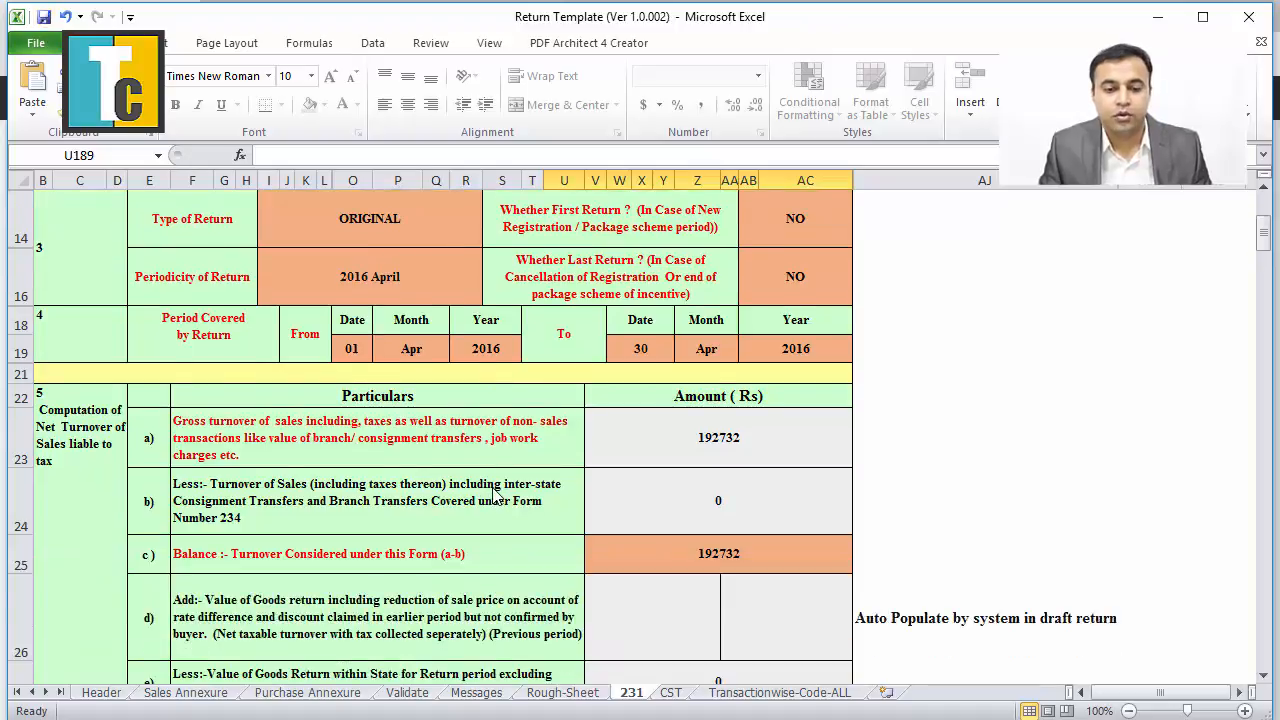
pyautogui.scroll(-2, 497, 497)
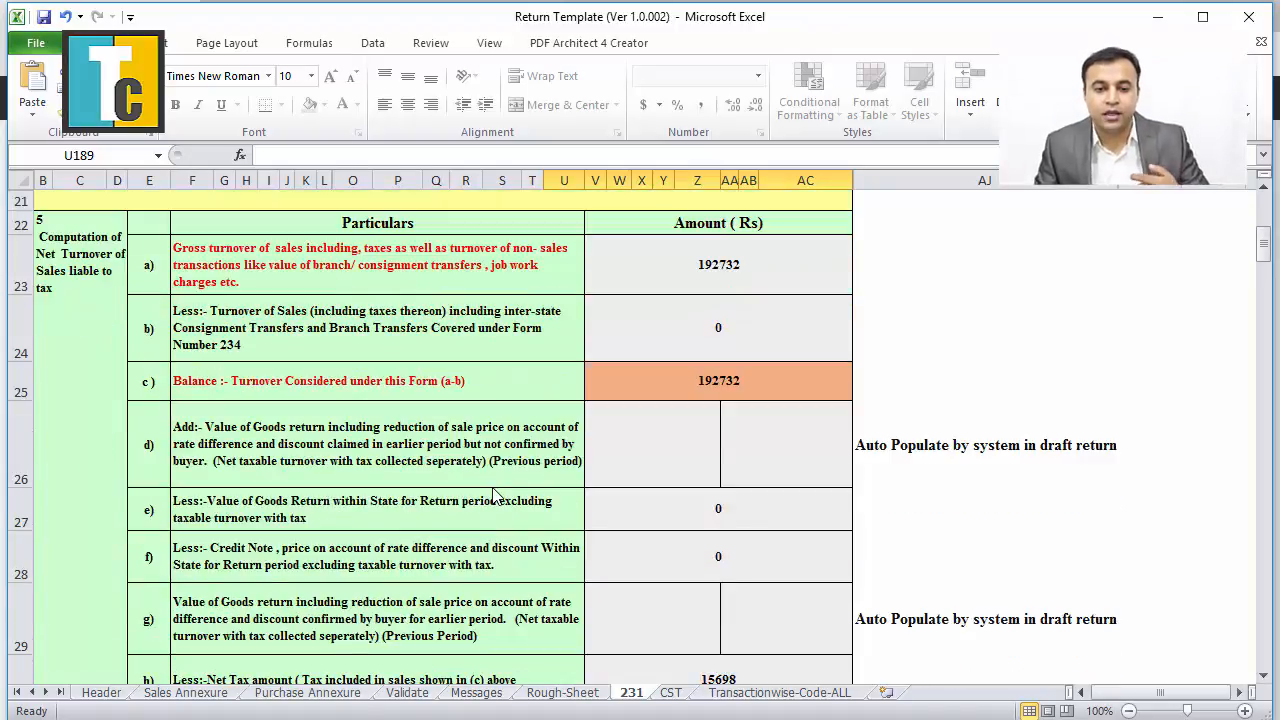
pyautogui.scroll(2, 497, 497)
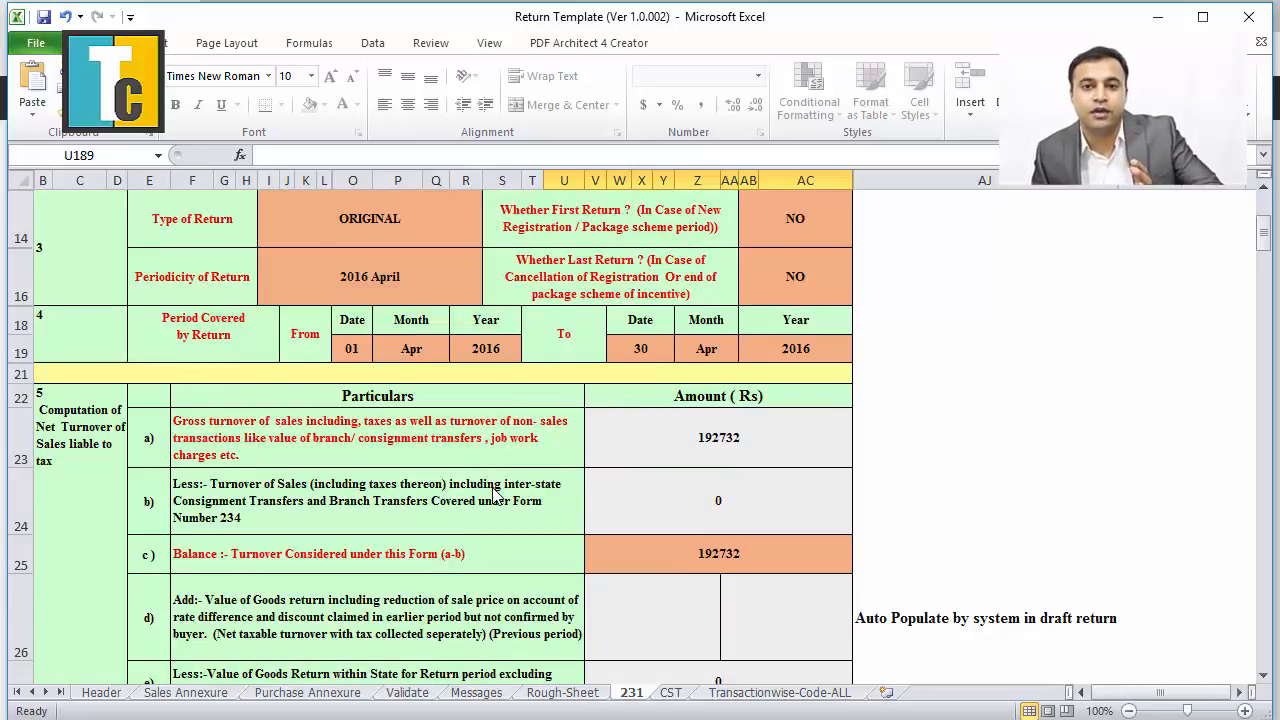
# Review the computed boxes down to box 13: 15698 credit against 15698 payable, 0 due.
pyautogui.scroll(-7, 497, 495)
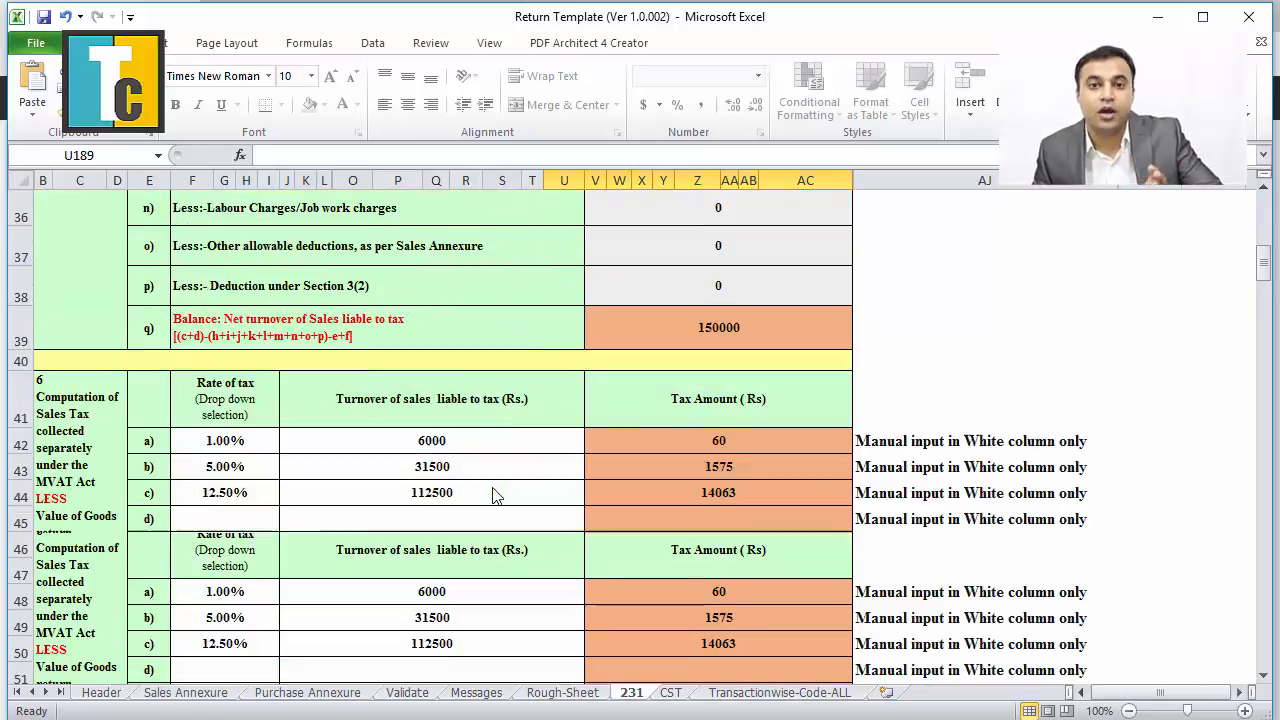
pyautogui.scroll(-1, 492, 495)
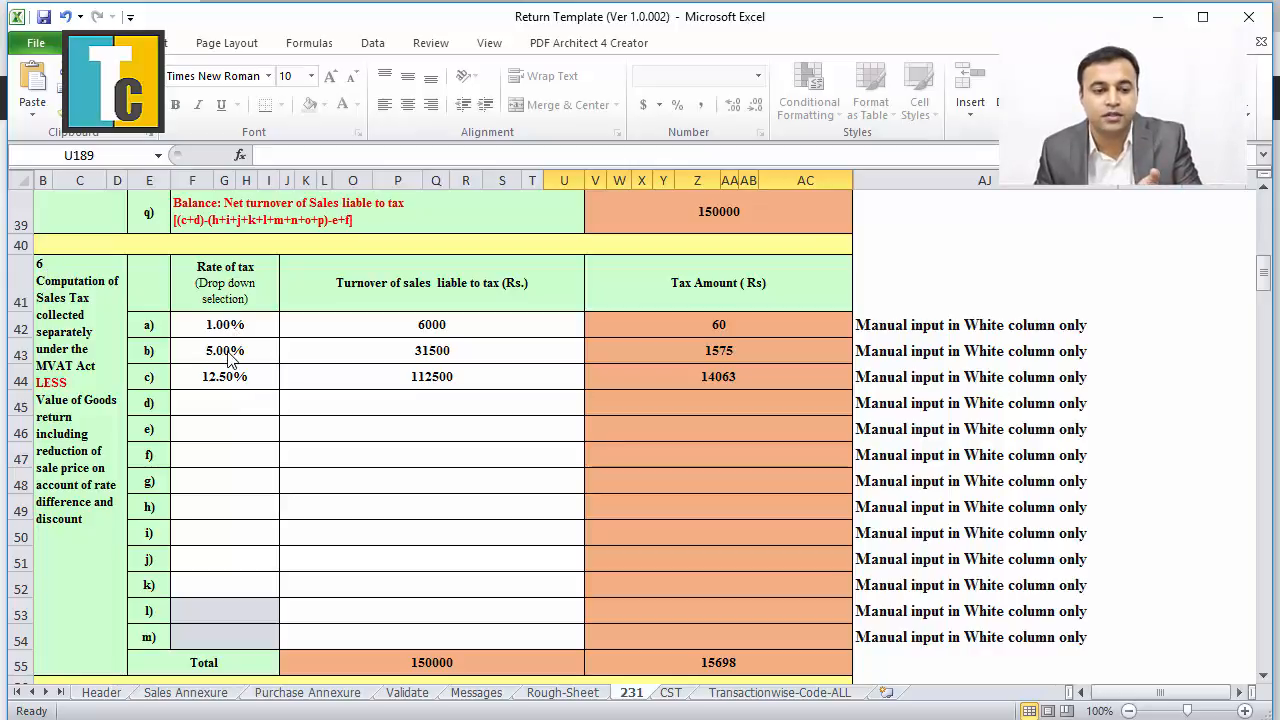
pyautogui.scroll(-4, 393, 535)
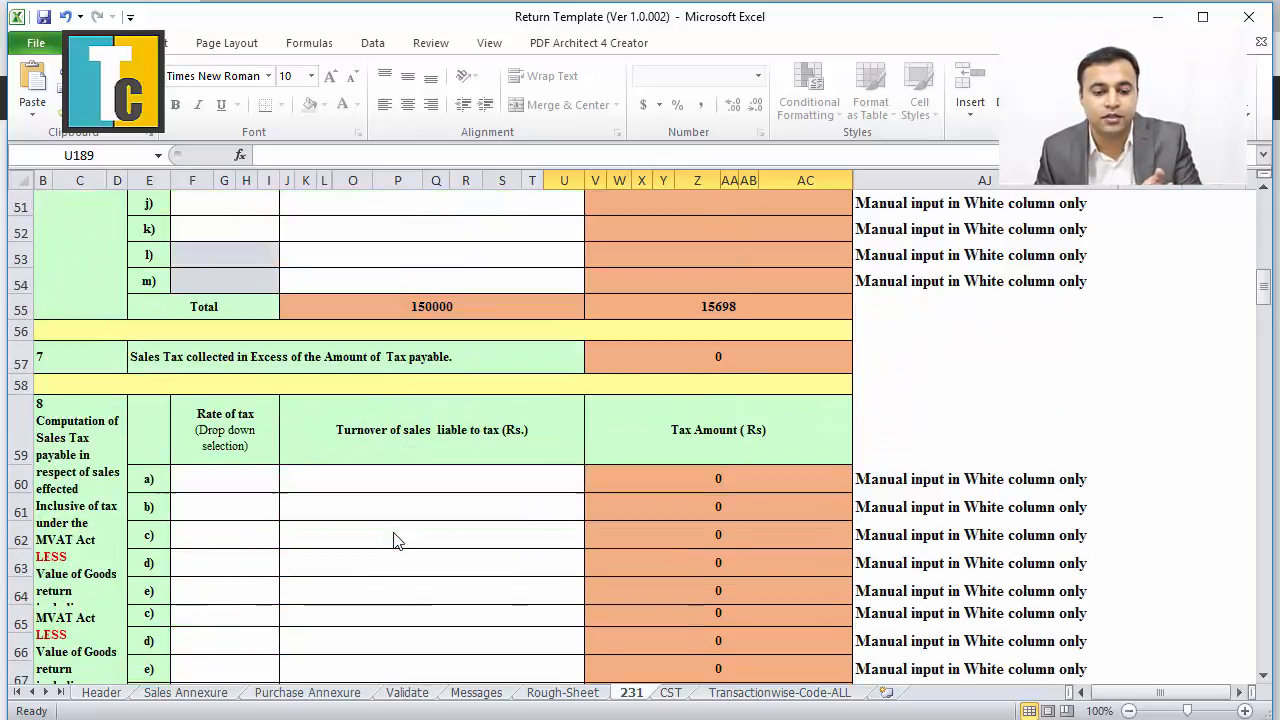
pyautogui.scroll(-10, 393, 540)
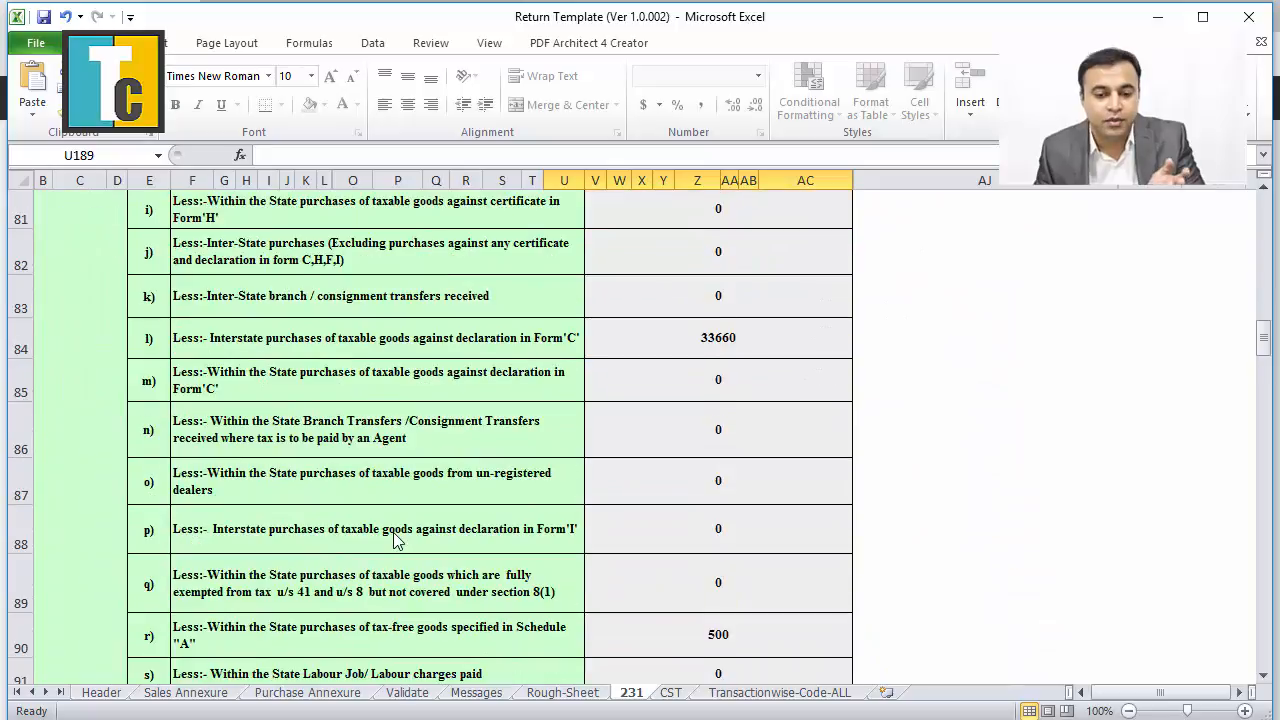
pyautogui.scroll(-6, 393, 540)
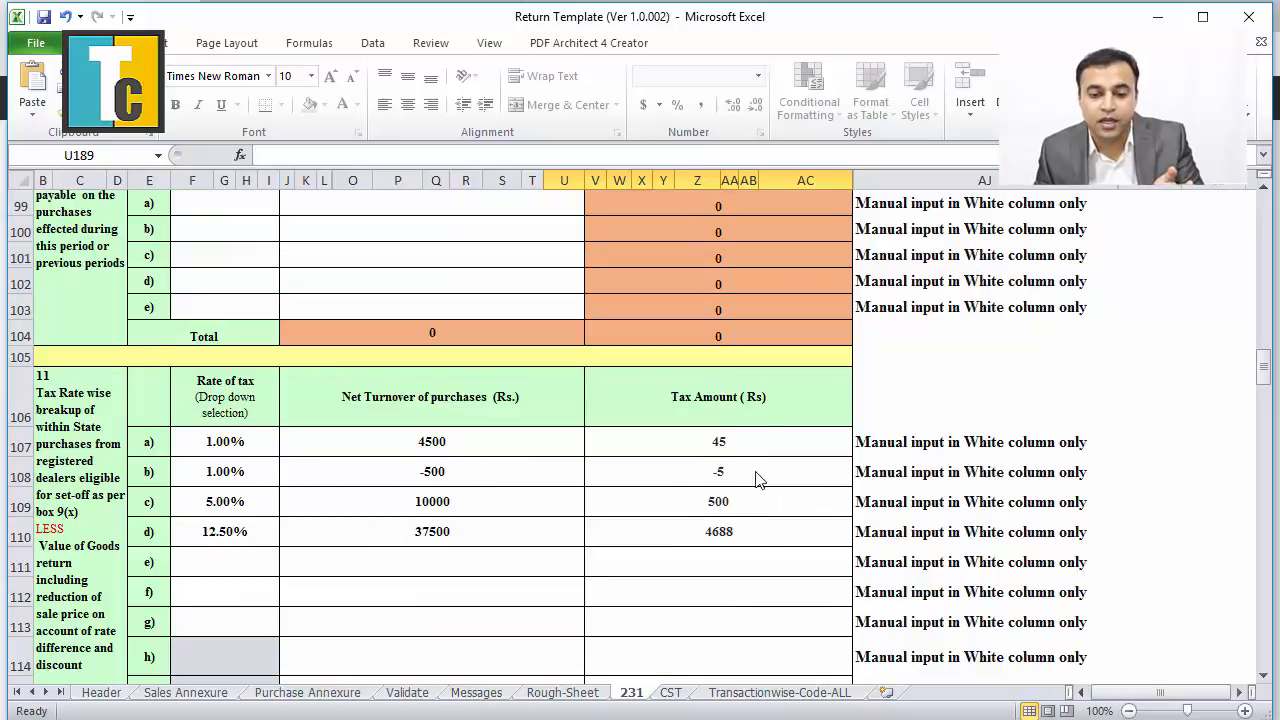
pyautogui.scroll(-6, 686, 513)
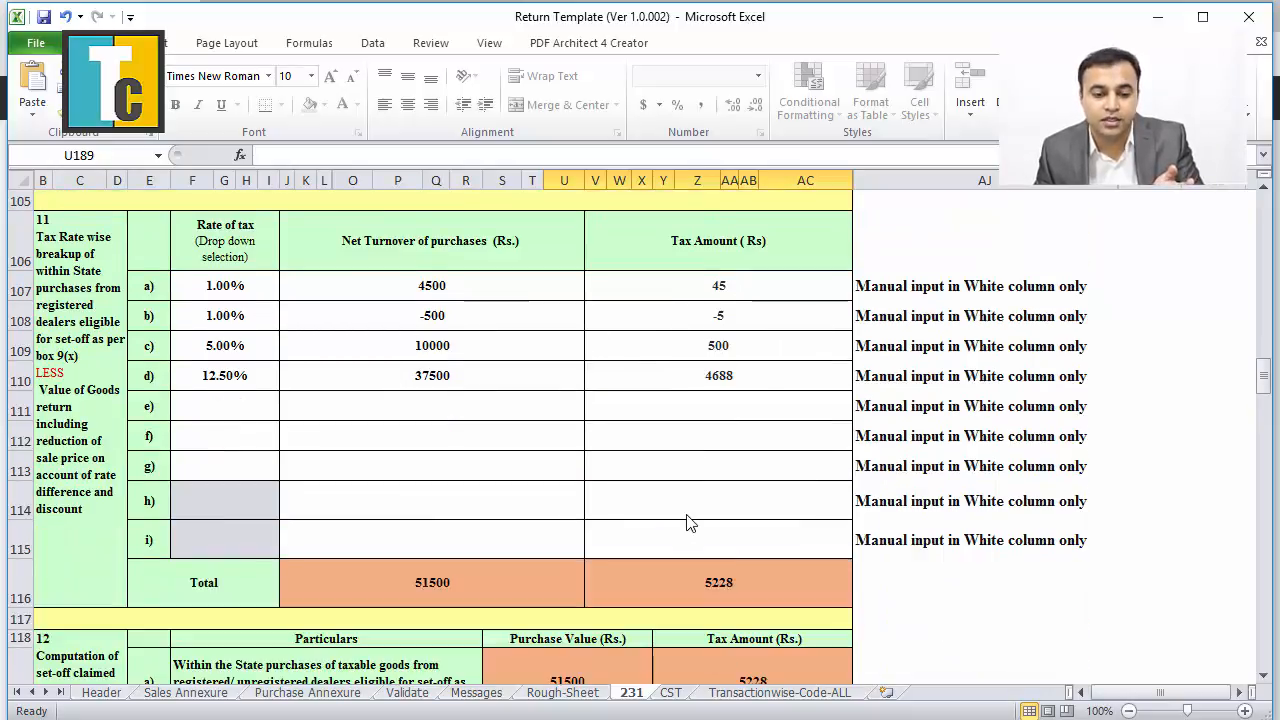
pyautogui.scroll(-5, 683, 517)
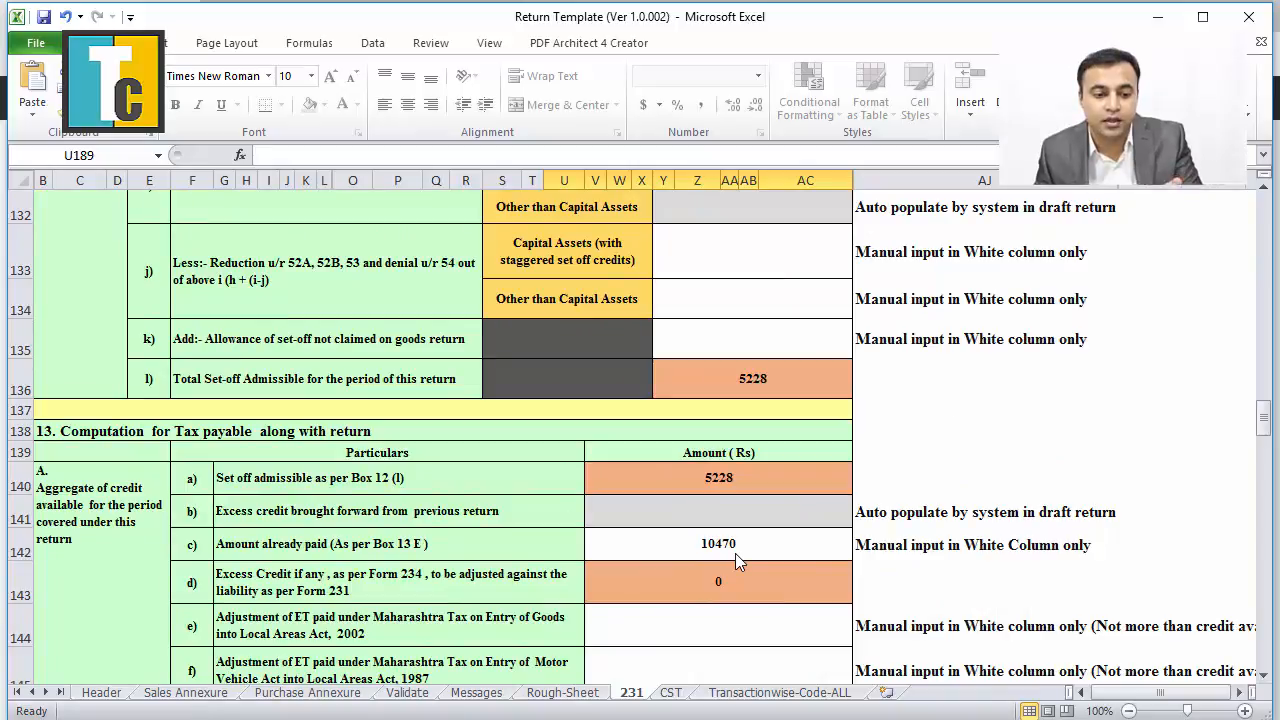
pyautogui.scroll(-5, 735, 556)
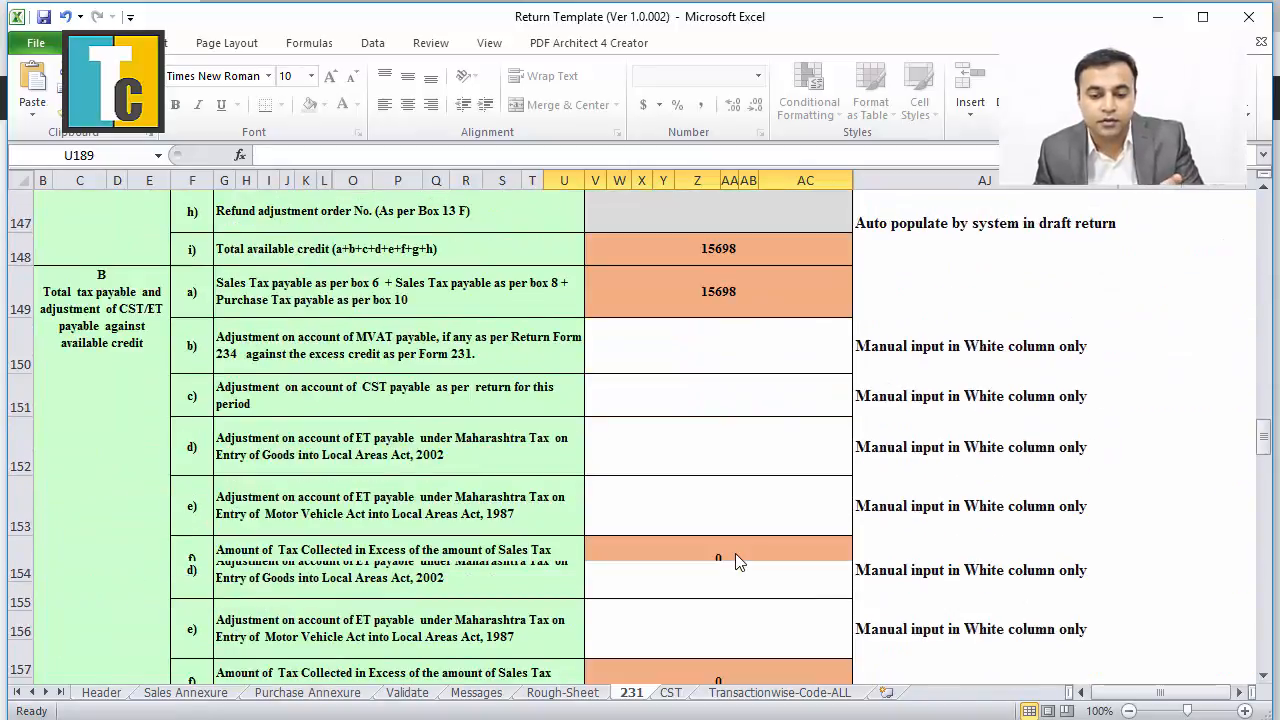
pyautogui.scroll(-3, 735, 560)
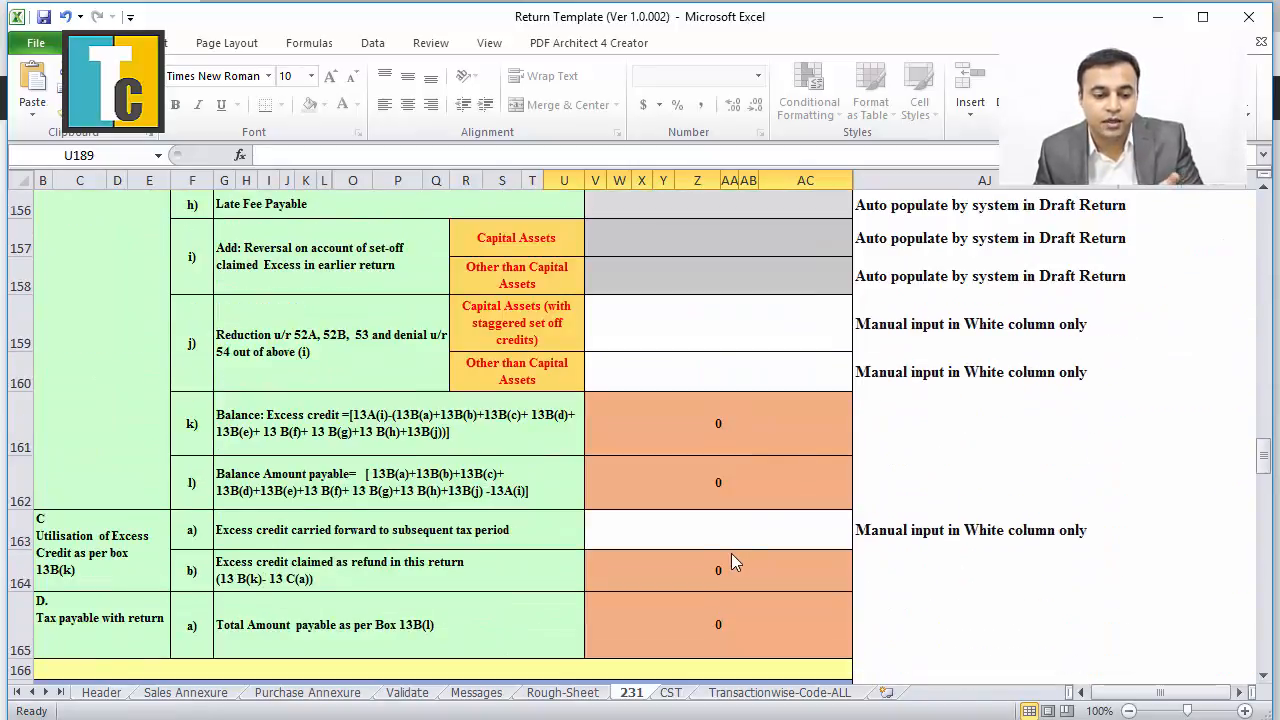
pyautogui.scroll(1, 731, 560)
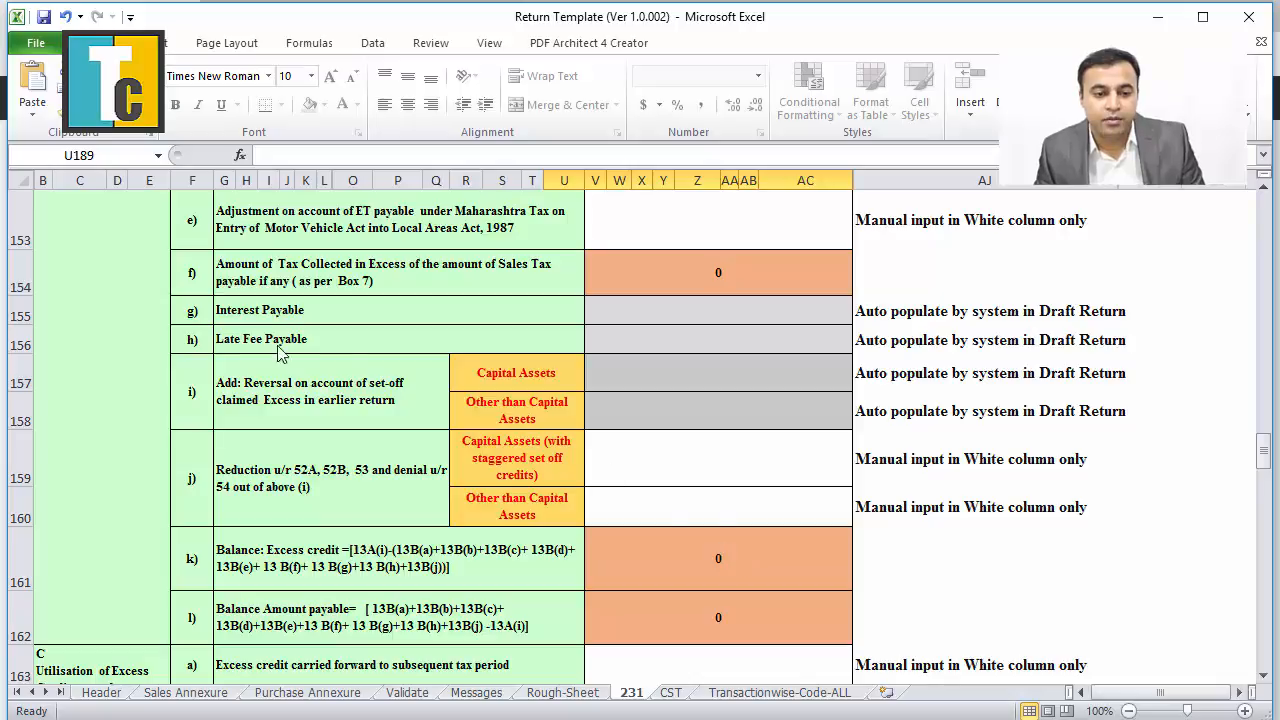
# Check the Interest Payable and Late Fee Payable amount cells.
pyautogui.click(698, 321)
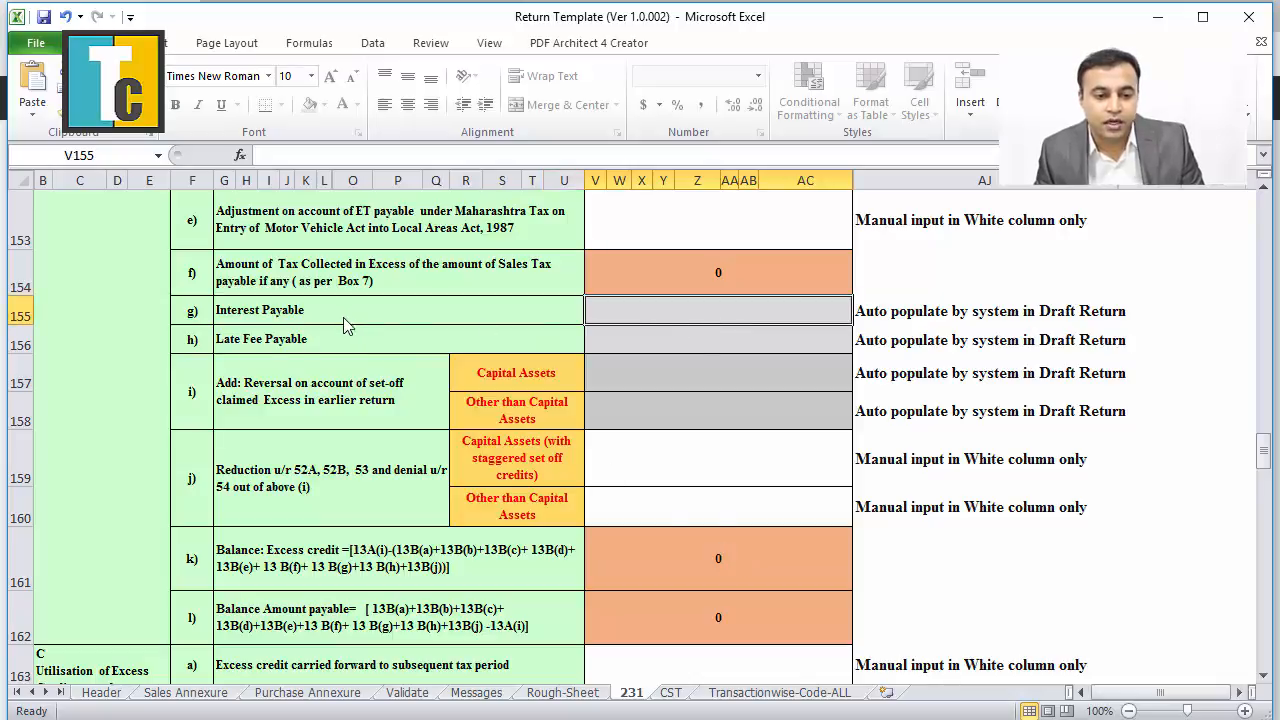
pyautogui.click(342, 348)
pyautogui.click(357, 316)
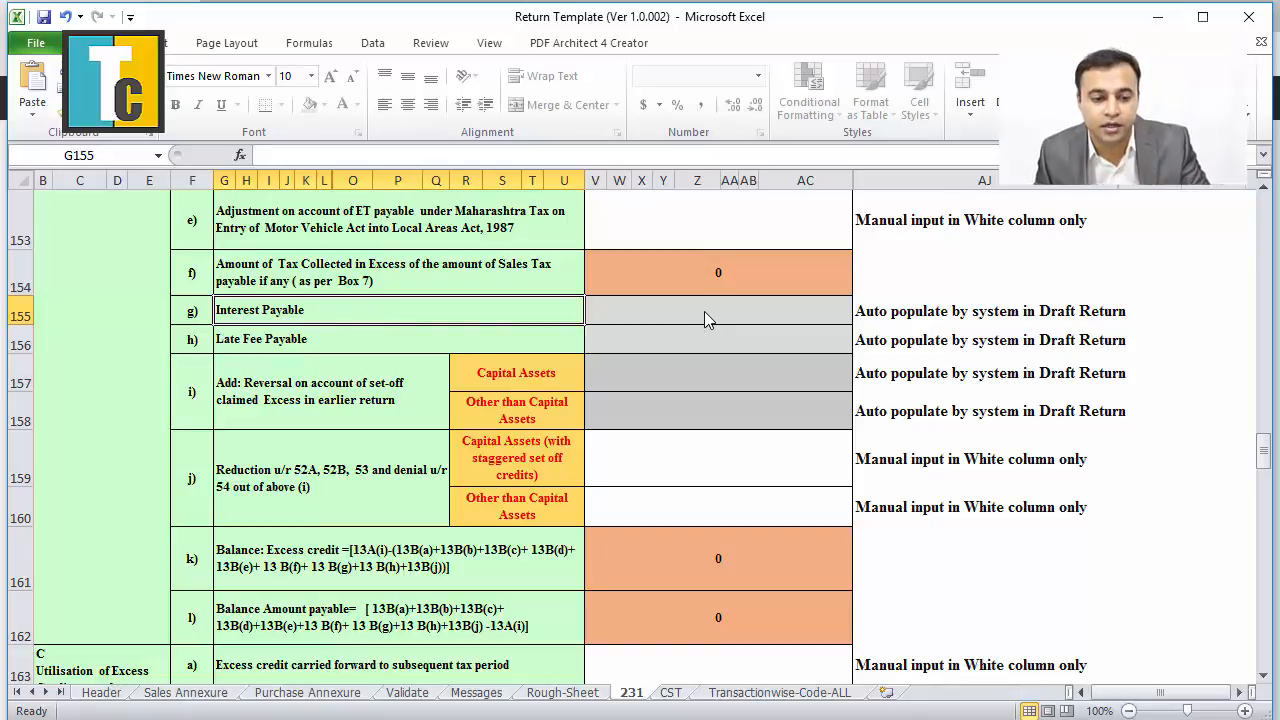
pyautogui.scroll(-2, 675, 531)
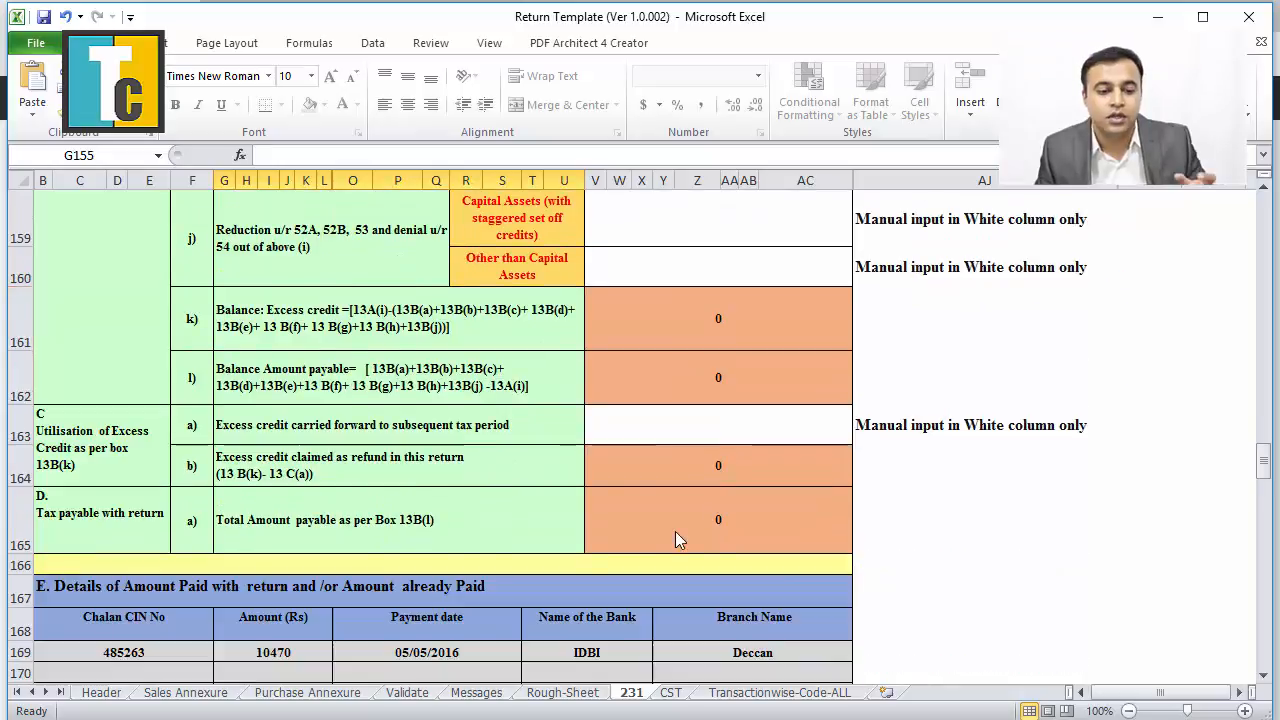
pyautogui.scroll(3, 675, 540)
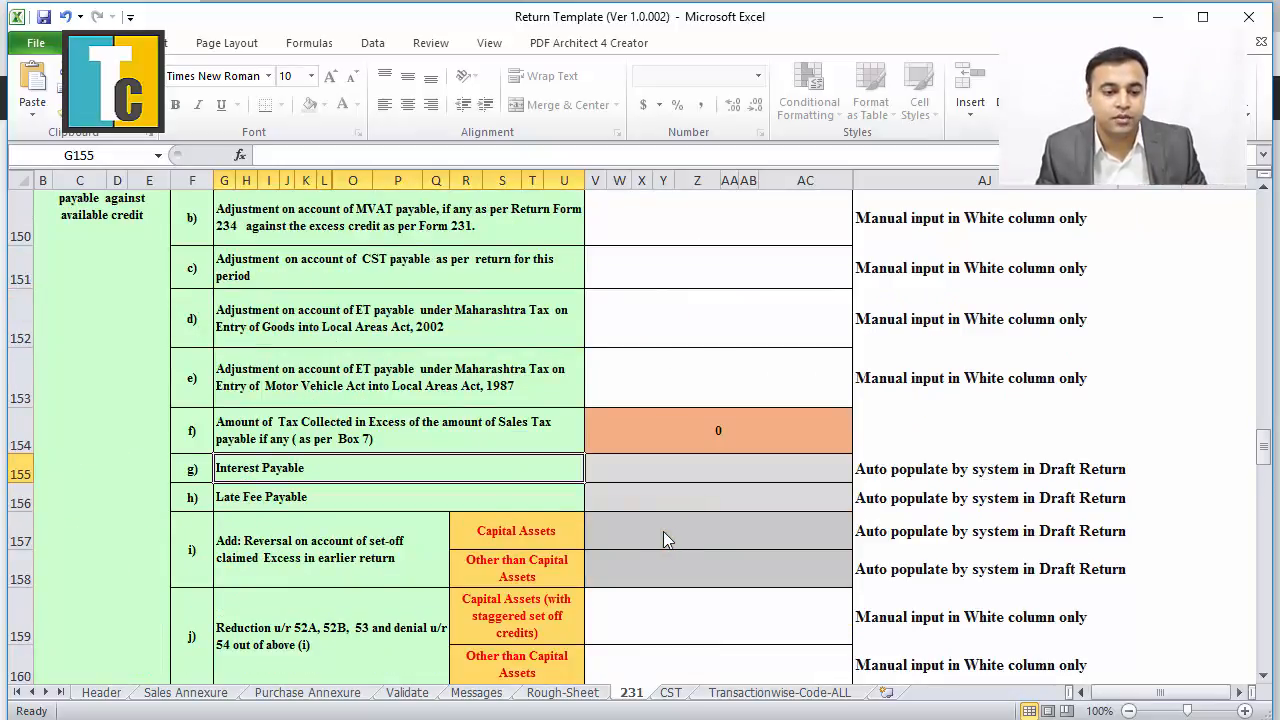
pyautogui.click(386, 506)
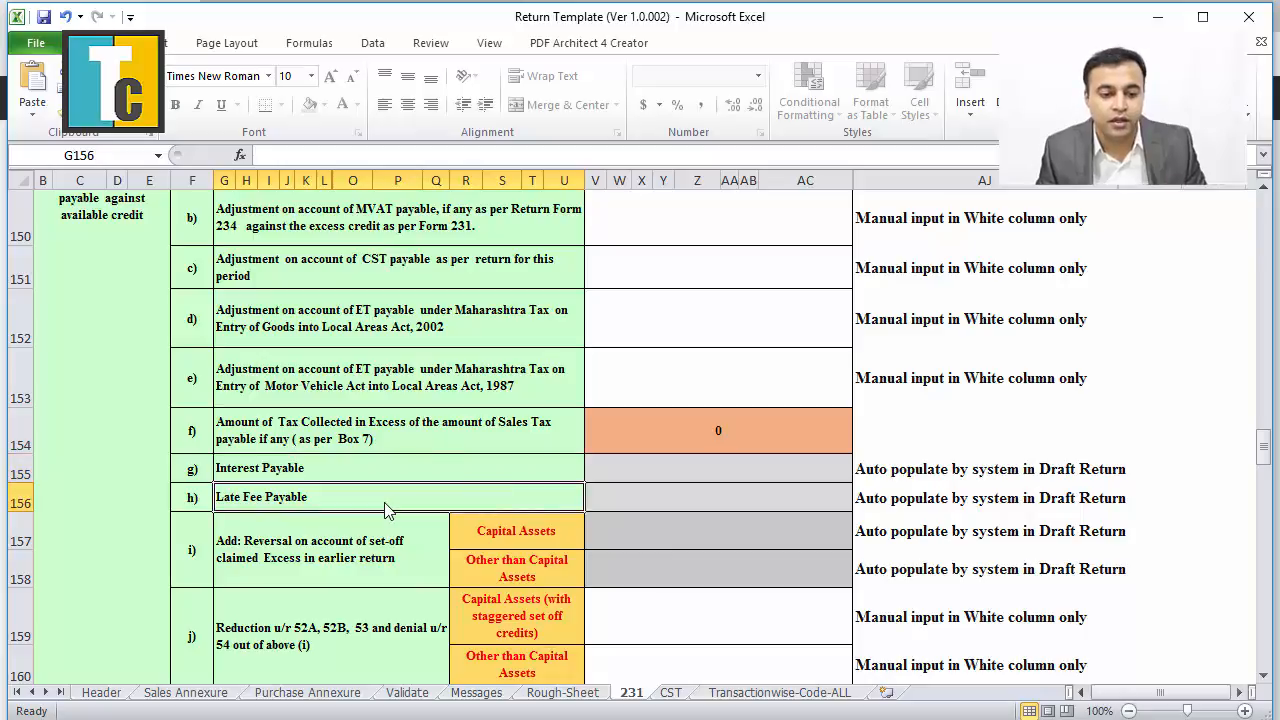
pyautogui.click(640, 498)
pyautogui.click(467, 478)
pyautogui.click(665, 477)
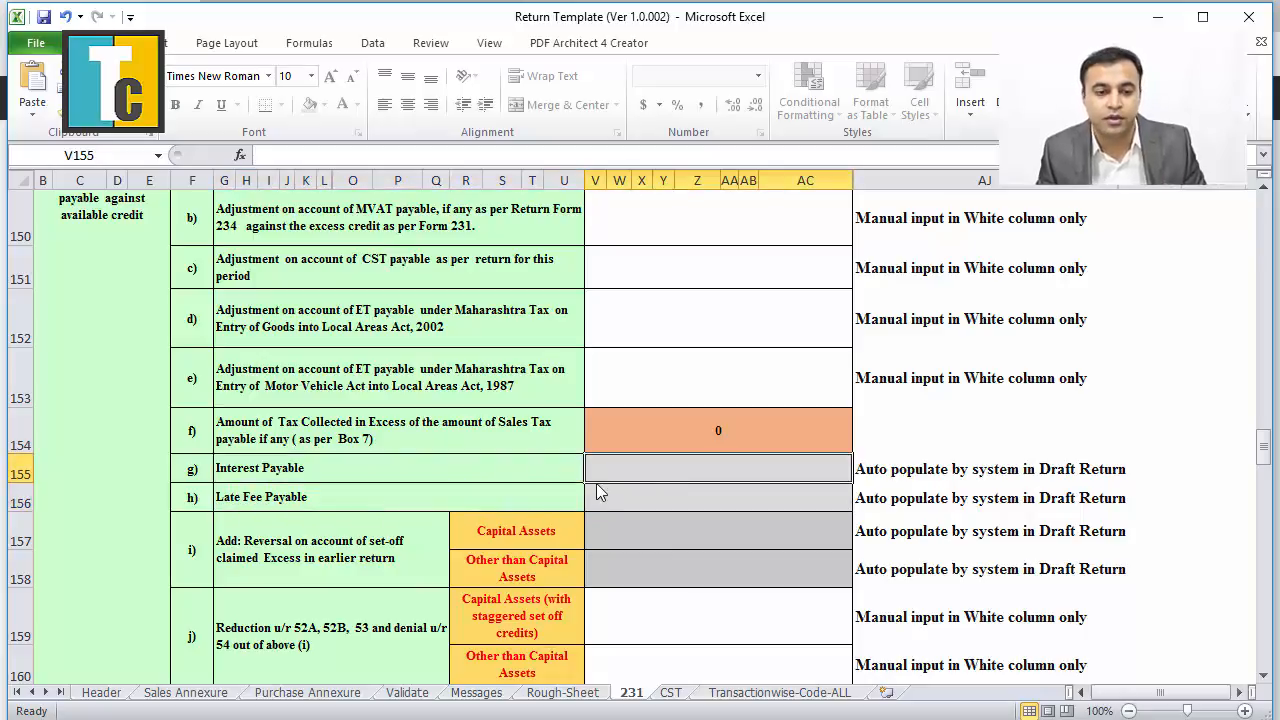
# Look over the challan details, then move to the CST sheet's Form III (E).
pyautogui.scroll(3, 595, 486)
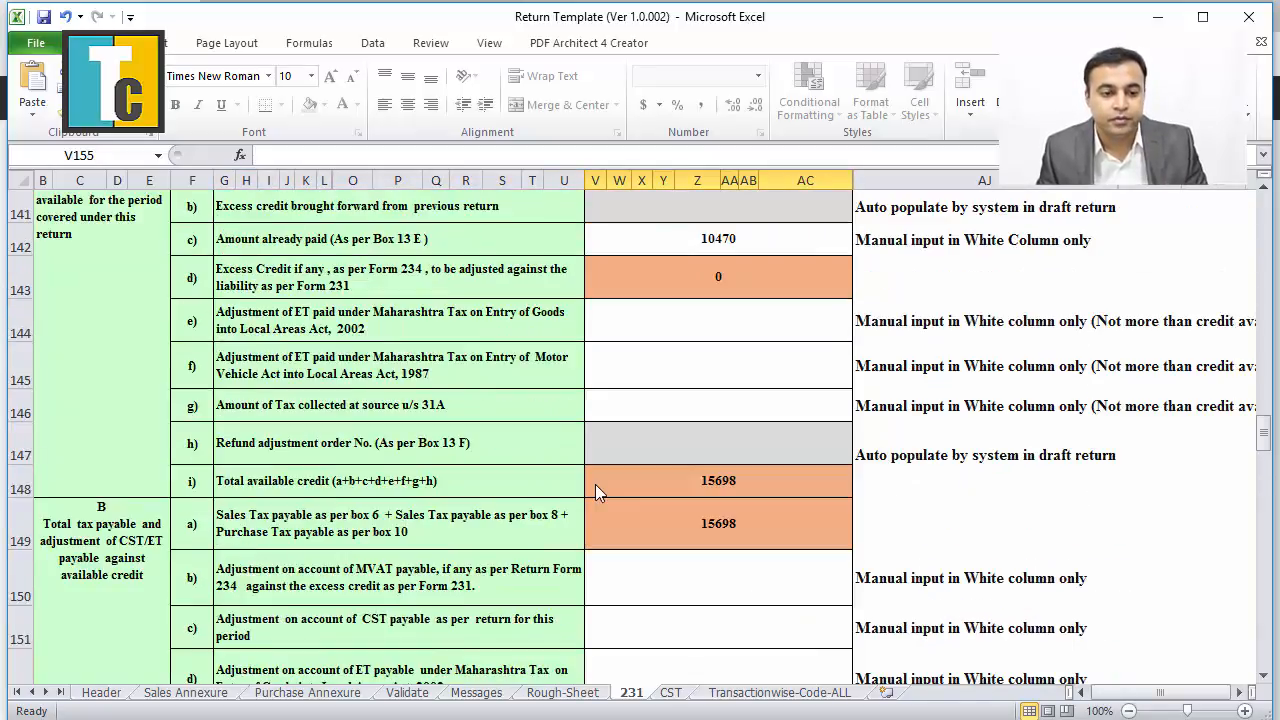
pyautogui.scroll(-3, 595, 490)
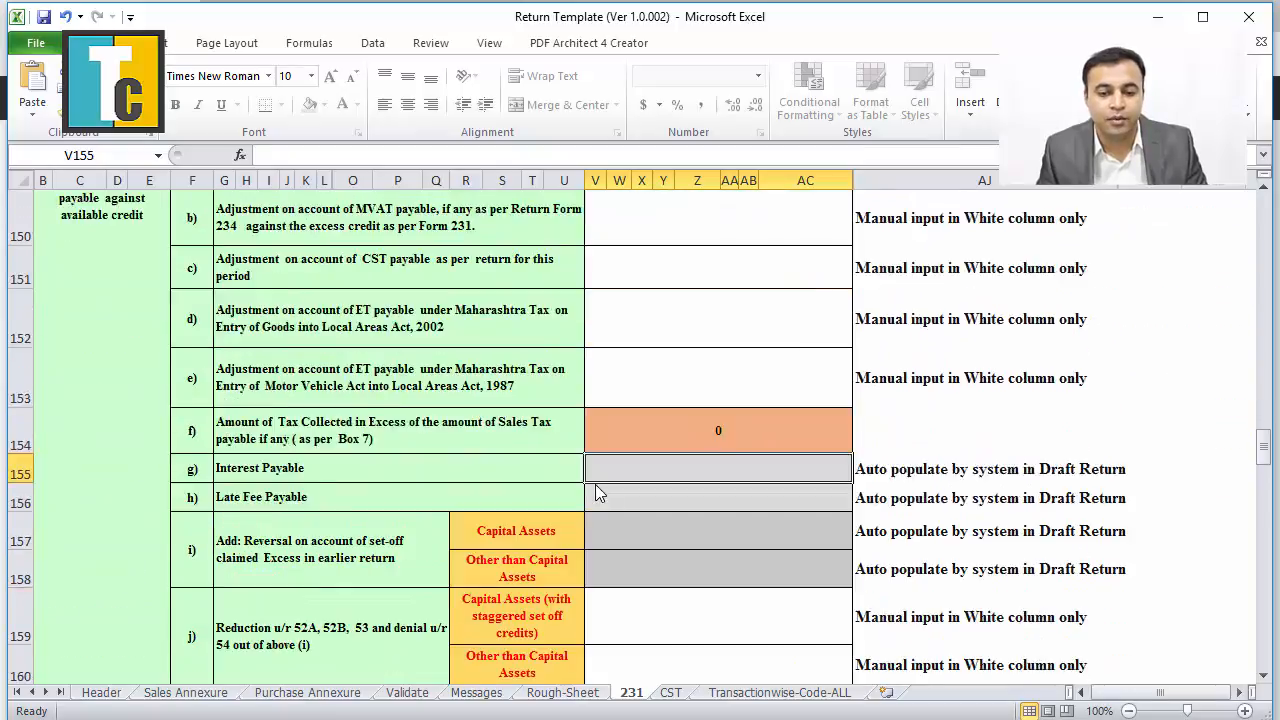
pyautogui.scroll(-3, 595, 490)
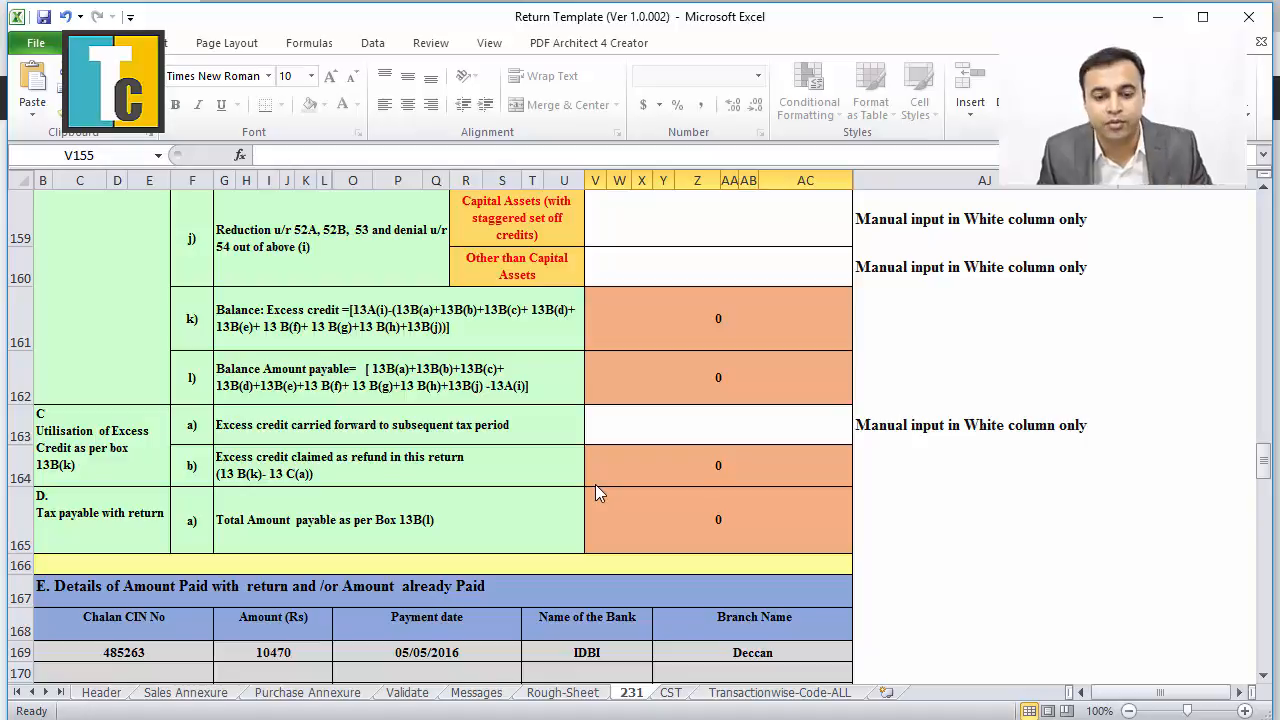
pyautogui.scroll(-1, 594, 487)
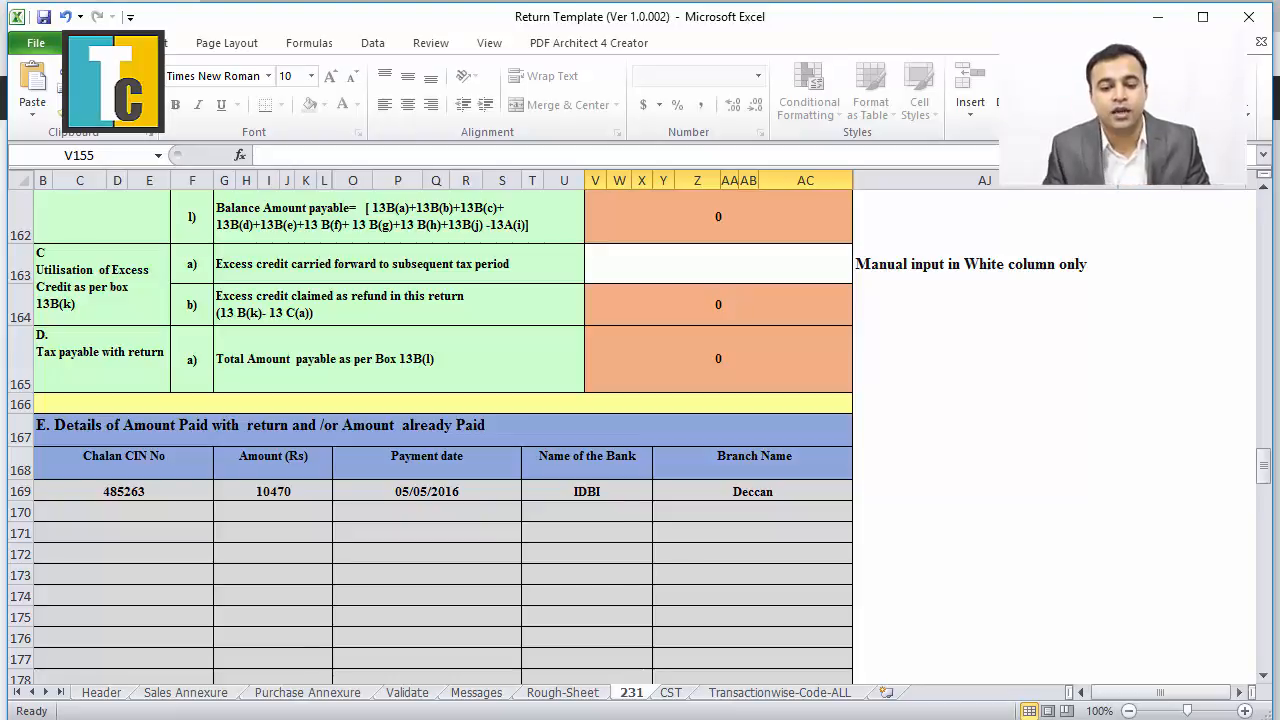
pyautogui.hotkey('ctrl', 'pagedown')
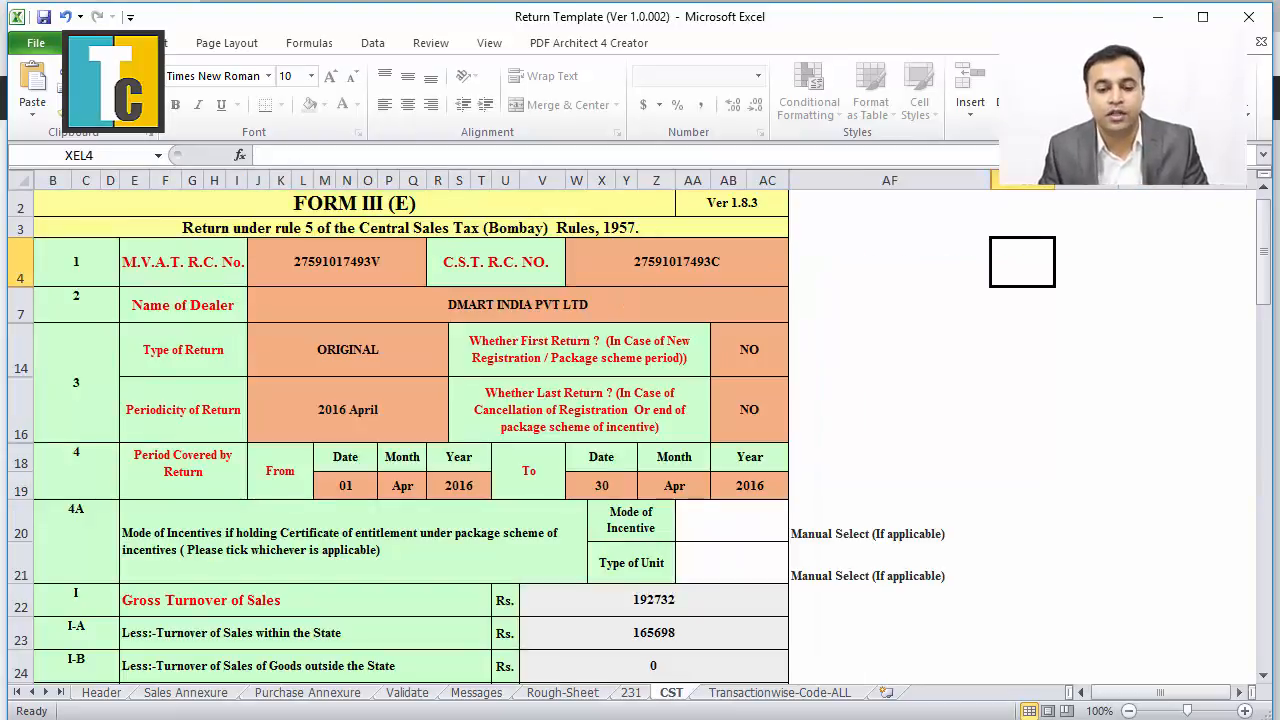